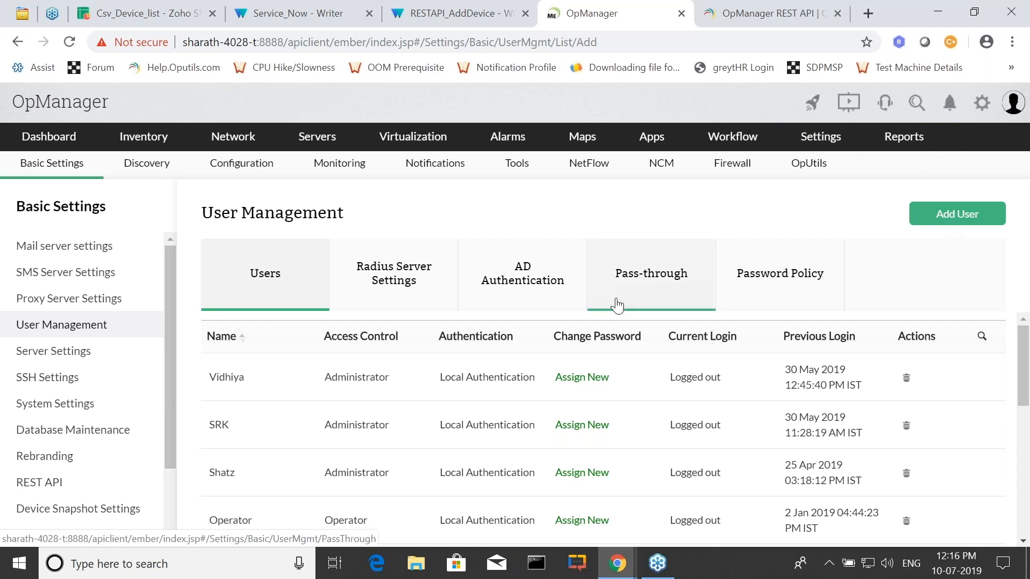
# Review the user accounts in User Management along with their access control and authentication types.
pyautogui.scroll(-1, 504, 317)
pyautogui.scroll(-5, 515, 325)
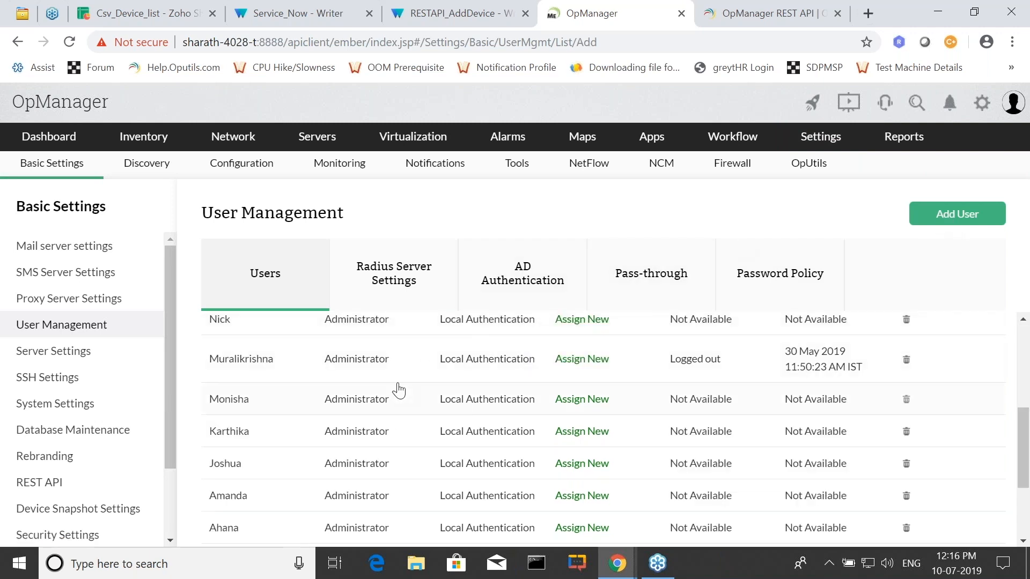
pyautogui.scroll(-1, 400, 406)
pyautogui.scroll(-3, 400, 406)
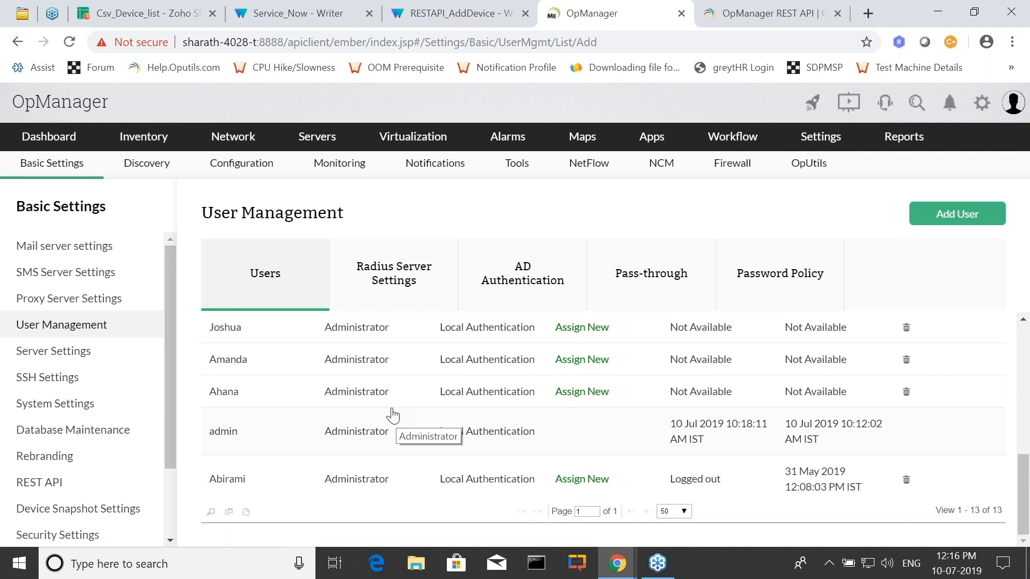
pyautogui.scroll(4, 390, 397)
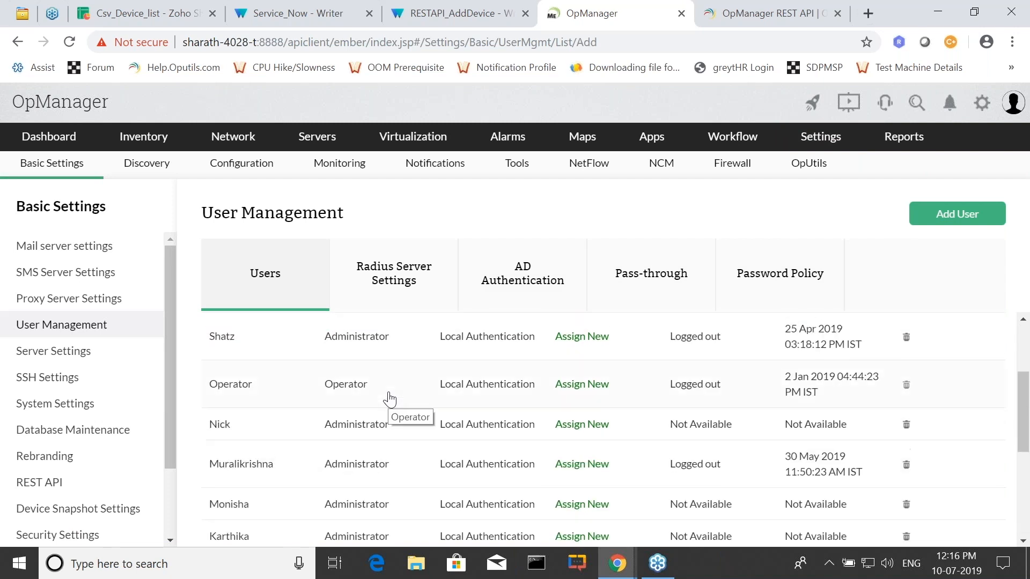
pyautogui.scroll(3, 371, 408)
# Examine the discovery credentials and the credential types that can be added, without adding one.
pyautogui.moveTo(821, 138)
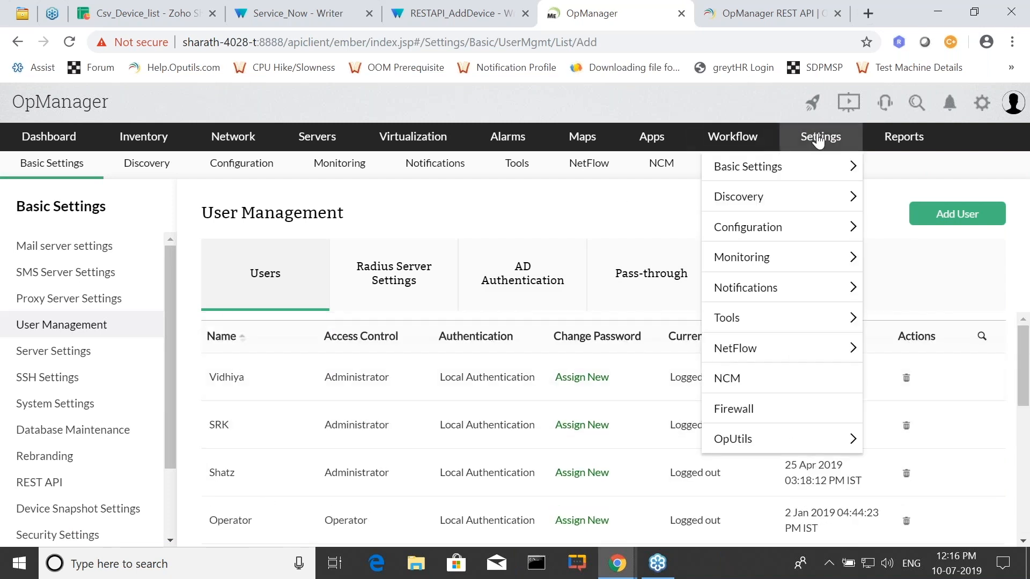
pyautogui.moveTo(814, 161)
pyautogui.moveTo(782, 204)
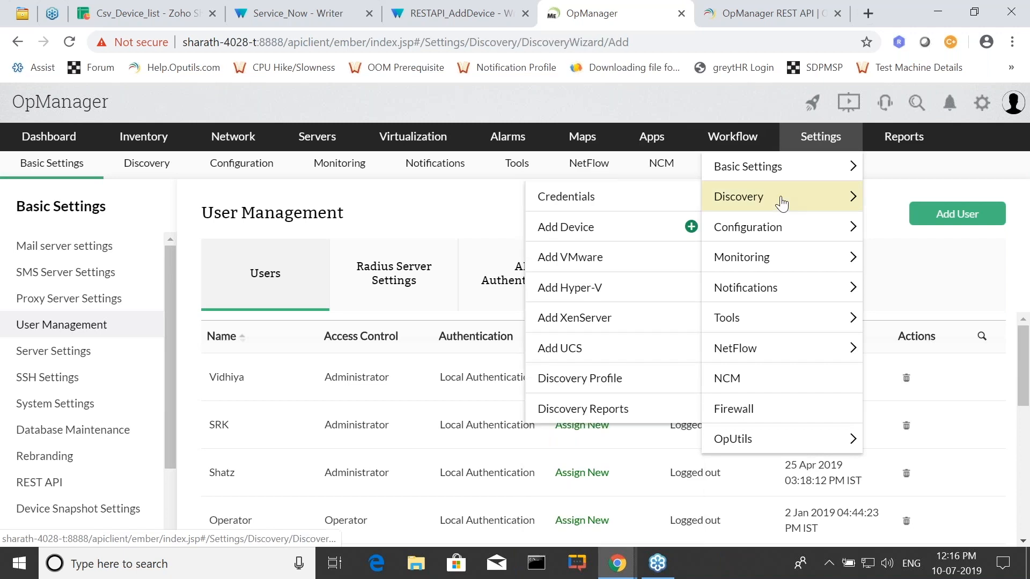
pyautogui.click(782, 203)
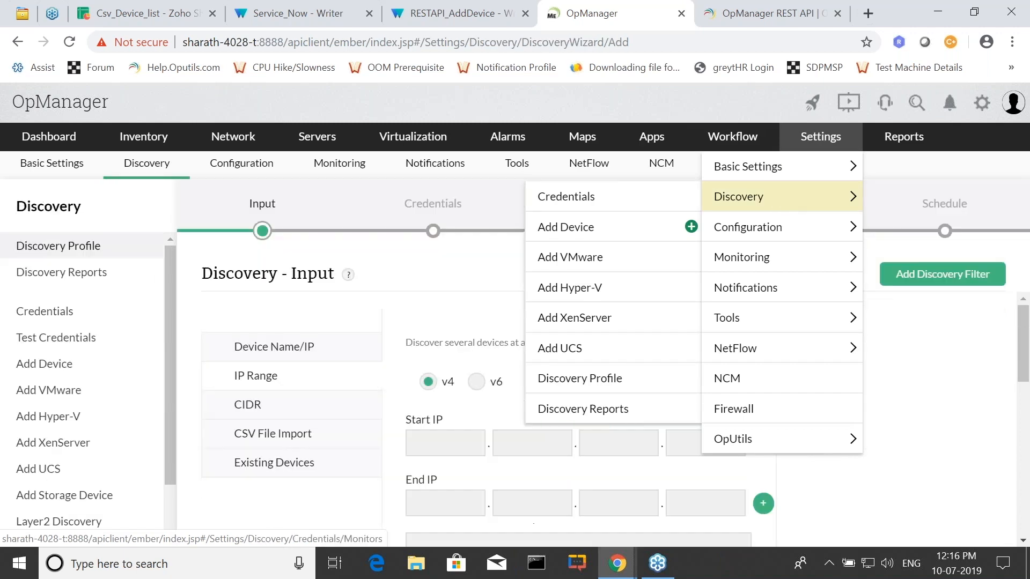
pyautogui.click(54, 311)
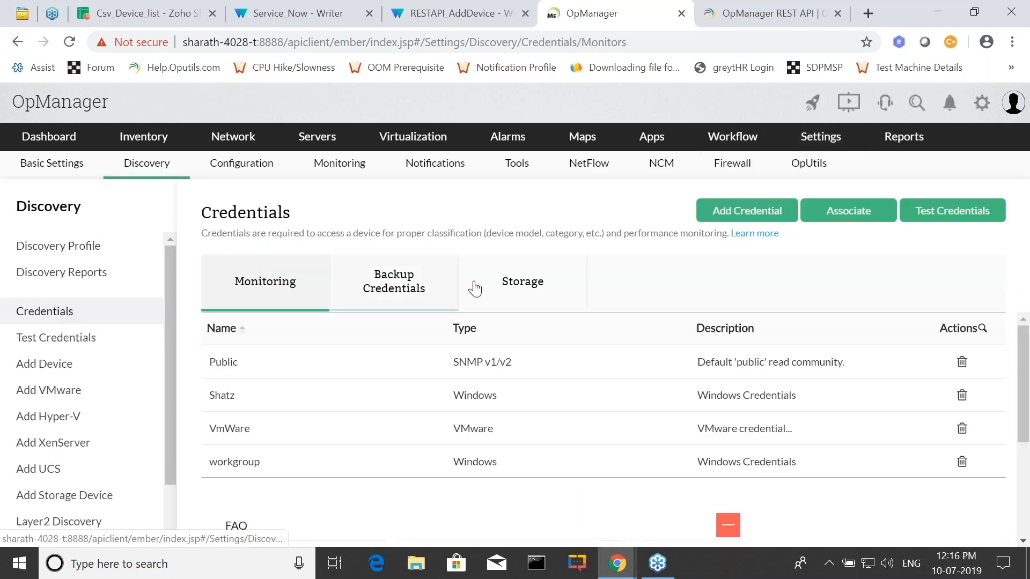
pyautogui.click(720, 218)
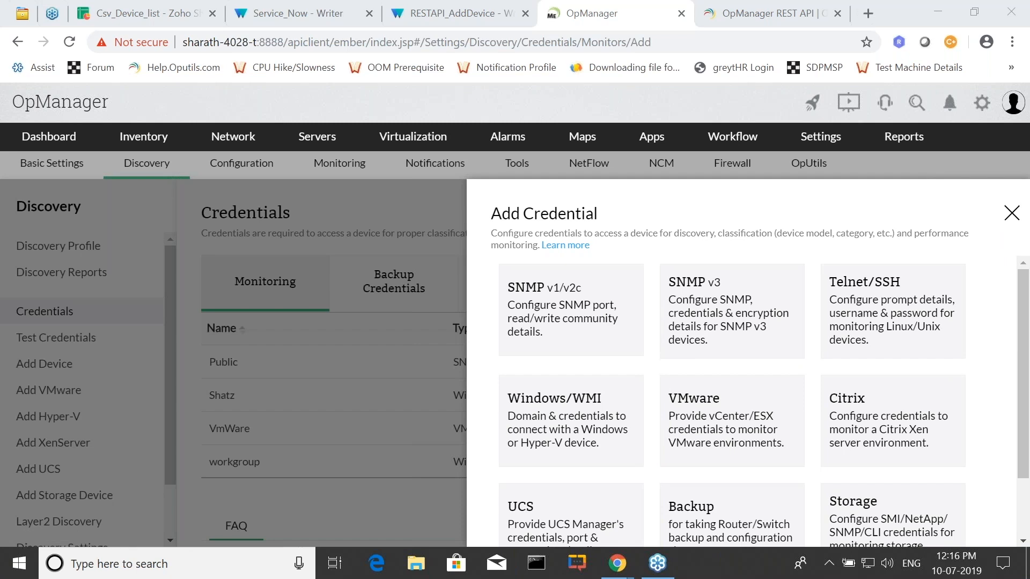
pyautogui.click(1012, 213)
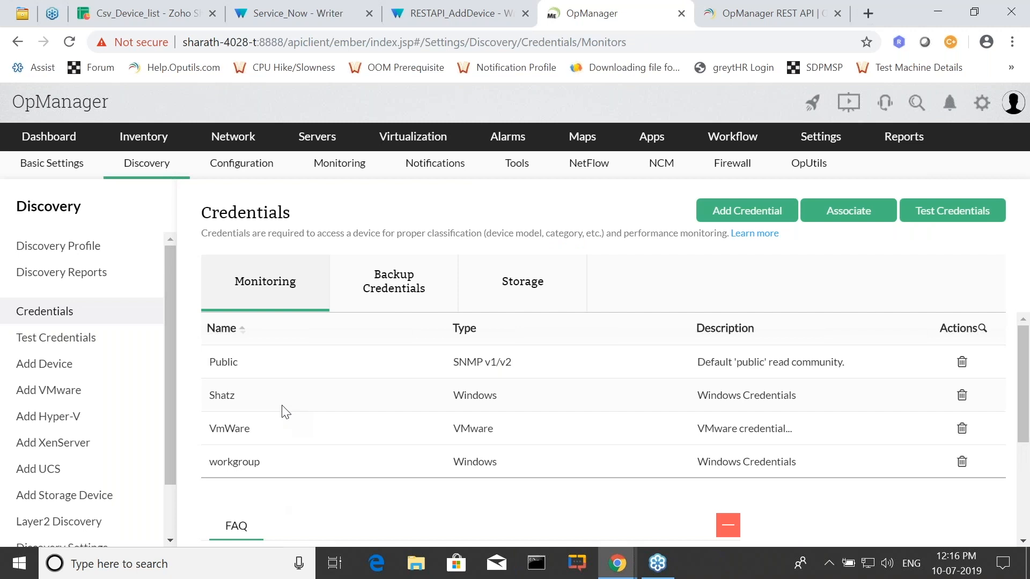
# Start a new discovery profile and choose CSV File Import as its input method.
pyautogui.click(56, 248)
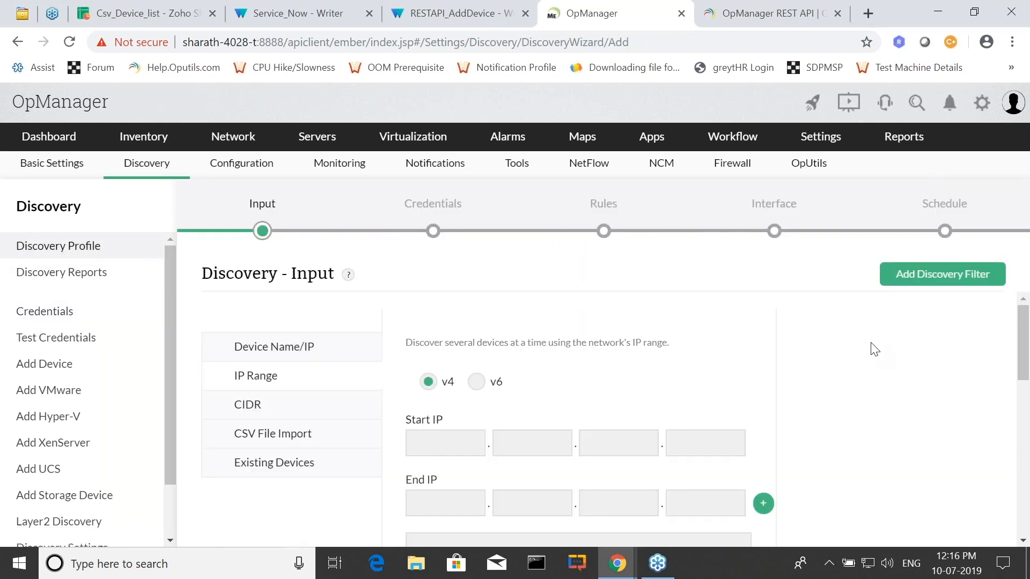
pyautogui.scroll(-1, 561, 343)
pyautogui.scroll(1, 315, 378)
pyautogui.click(258, 443)
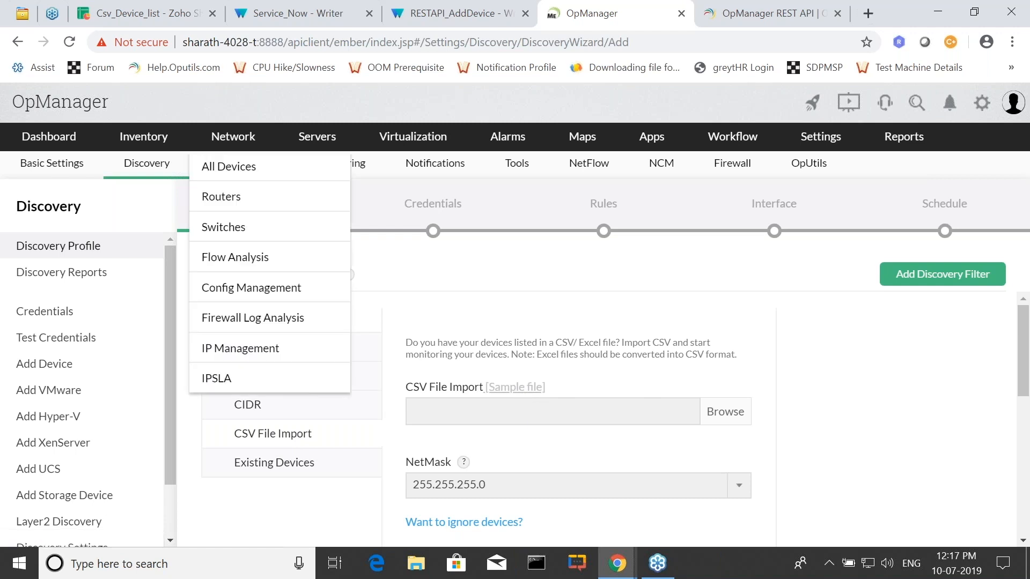
# Switch to the Csv_Device_list spreadsheet in Zoho Sheet and examine its Device Name, Display Name, Device Type and Category columns.
pyautogui.click(140, 7)
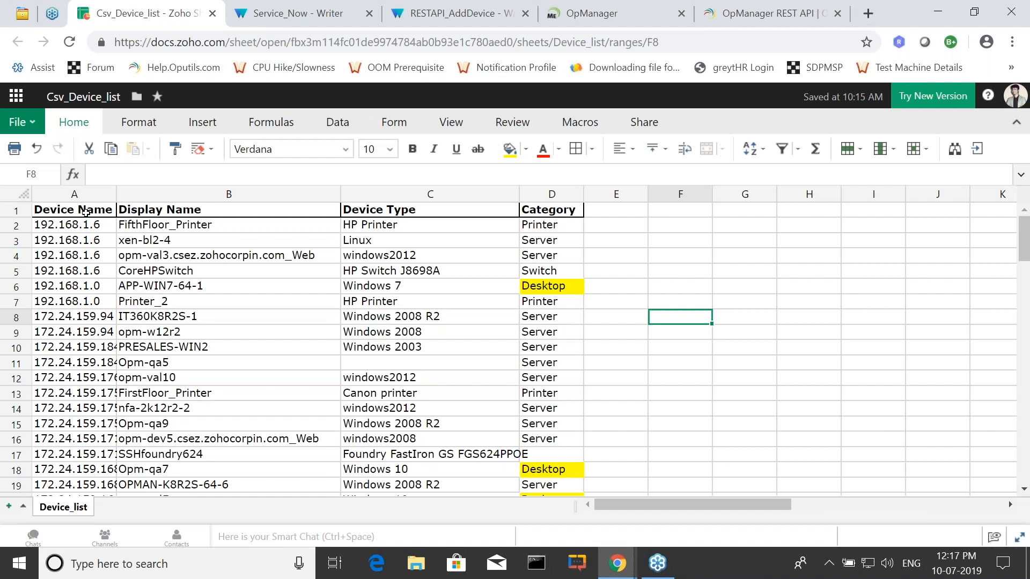
pyautogui.click(86, 213)
pyautogui.click(356, 210)
pyautogui.click(540, 211)
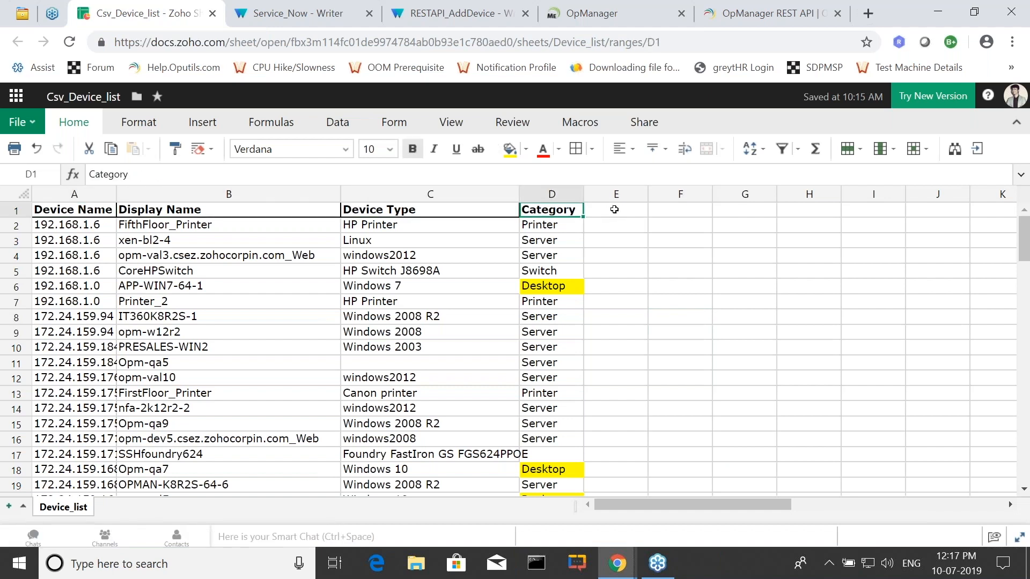
pyautogui.click(410, 210)
pyautogui.moveTo(63, 208); pyautogui.dragTo(388, 211)
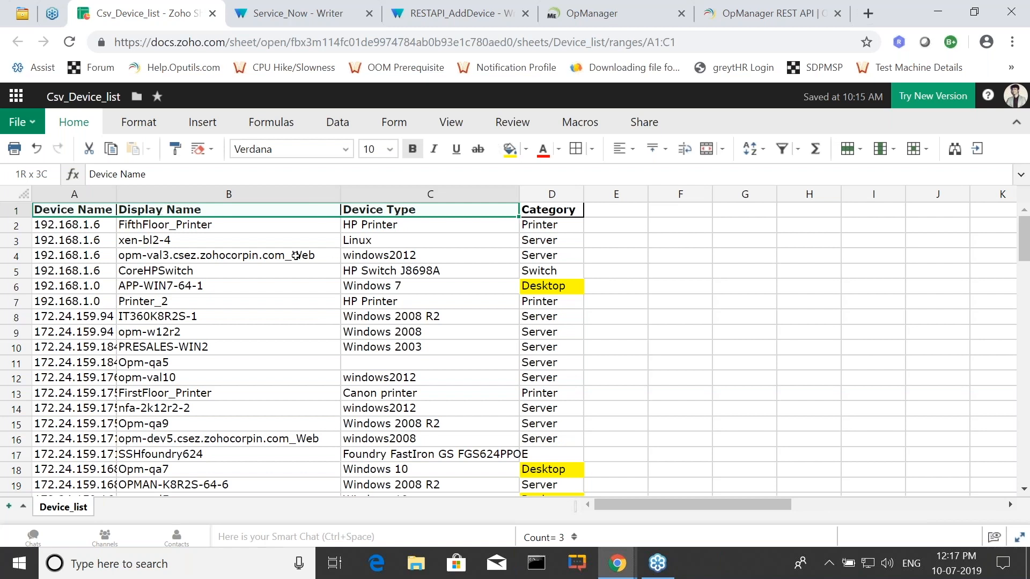
pyautogui.scroll(-4, 657, 277)
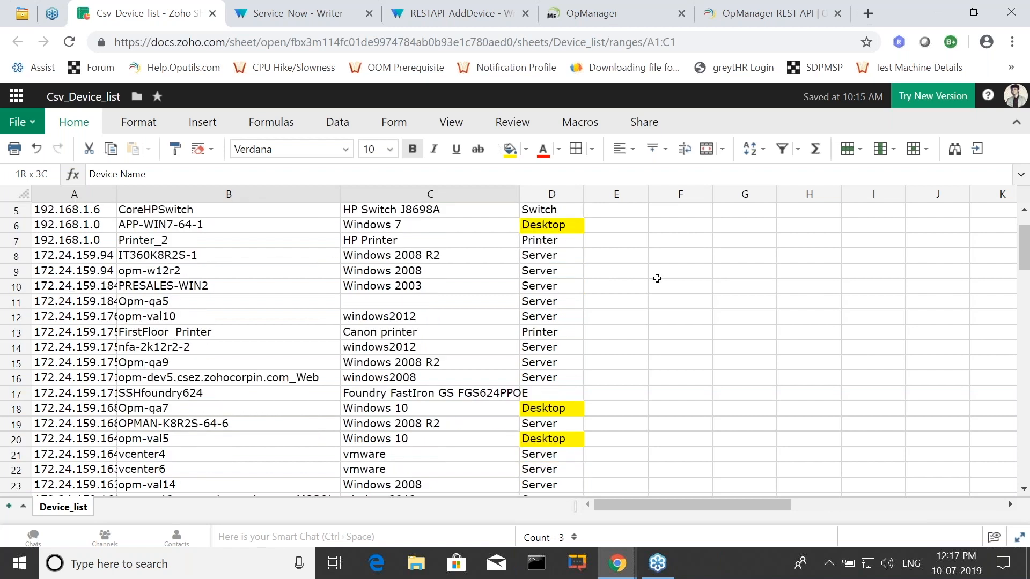
pyautogui.scroll(-1, 606, 317)
pyautogui.scroll(4, 558, 312)
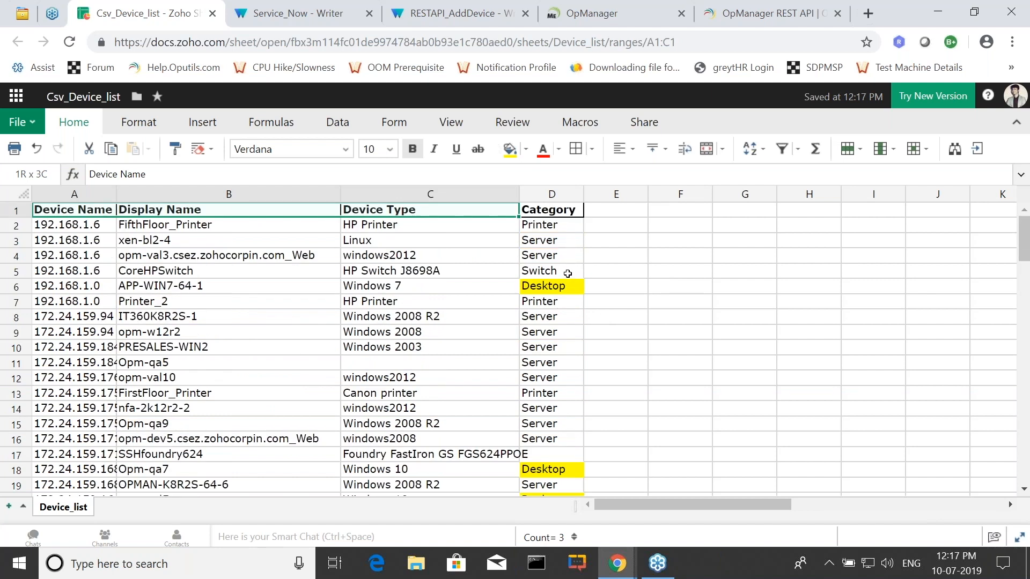
# Return to OpManager and load Csv_Device_list_Device_list.csv as the discovery's import file.
pyautogui.click(649, 13)
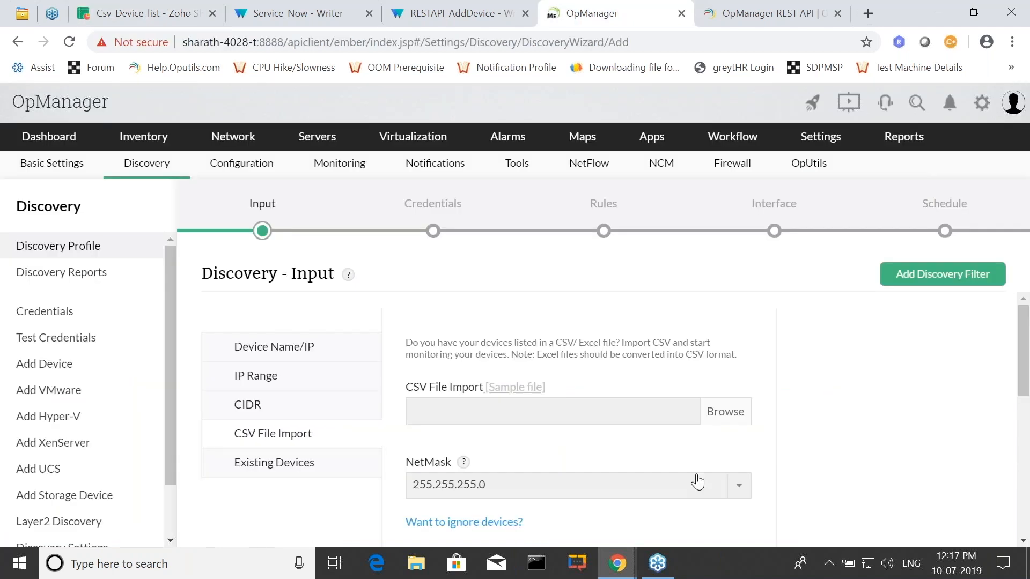
pyautogui.click(733, 413)
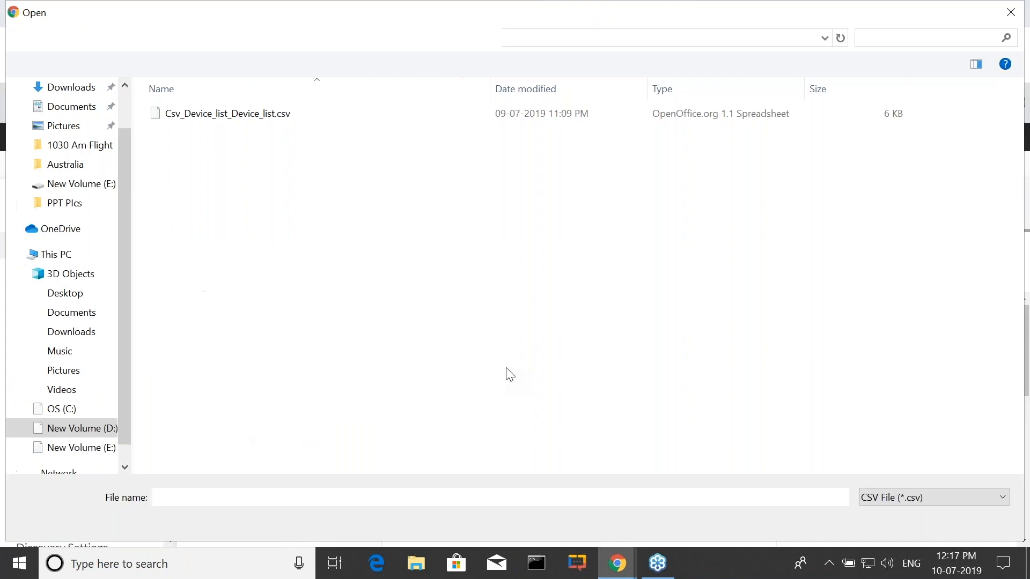
pyautogui.click(246, 114)
pyautogui.click(895, 522)
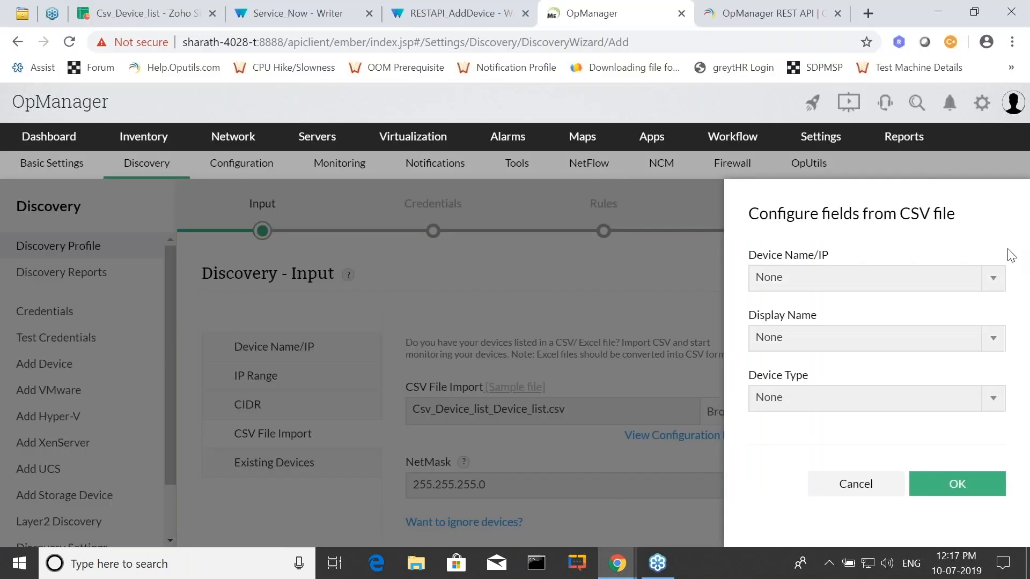
# Map the CSV fields: Device Name/IP to "Device Name", Display Name to "Display Name" and Device Type to "Device Type".
pyautogui.click(939, 286)
pyautogui.click(813, 357)
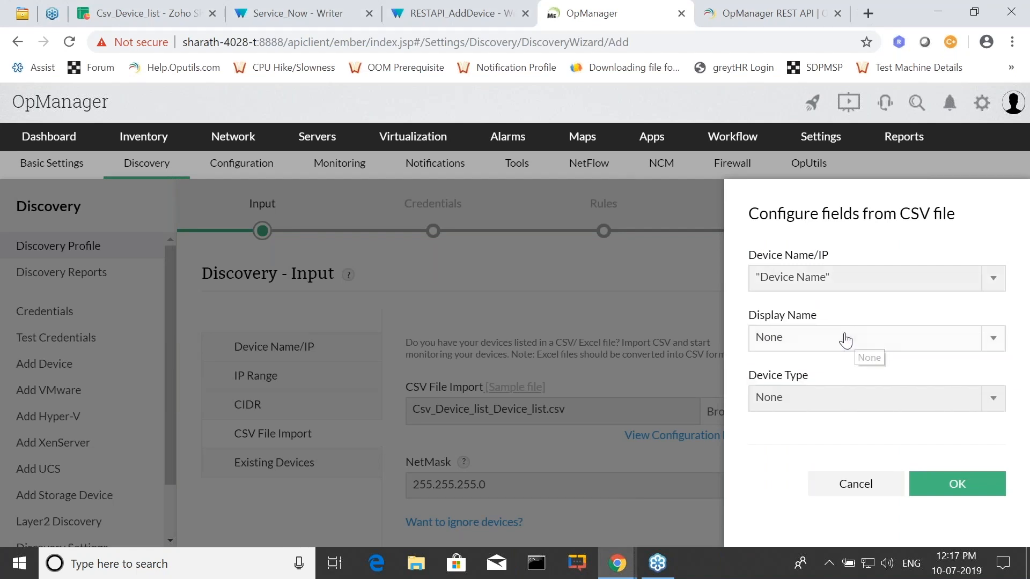
pyautogui.click(856, 339)
pyautogui.click(809, 444)
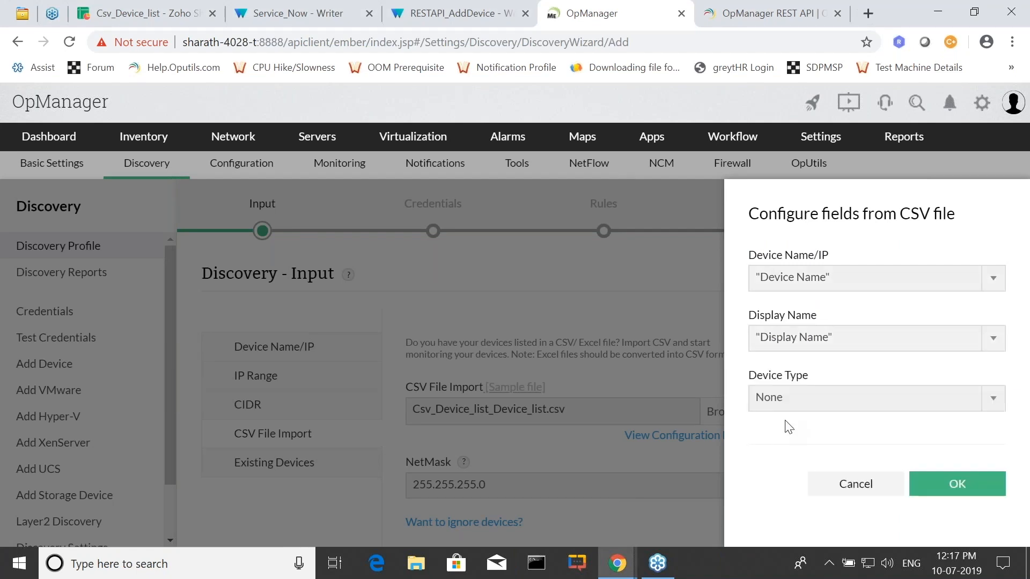
pyautogui.click(813, 398)
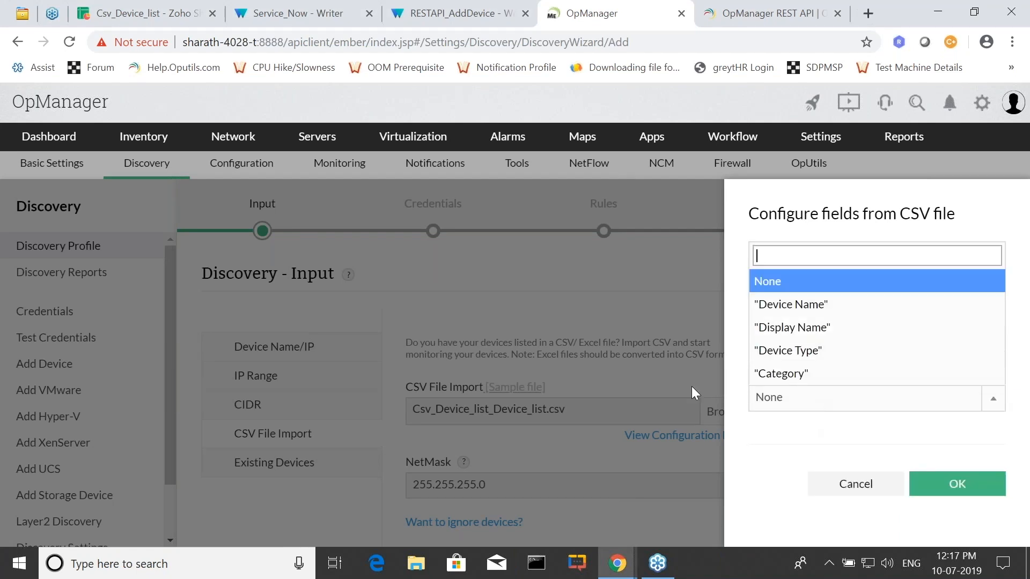
pyautogui.click(795, 361)
pyautogui.click(933, 486)
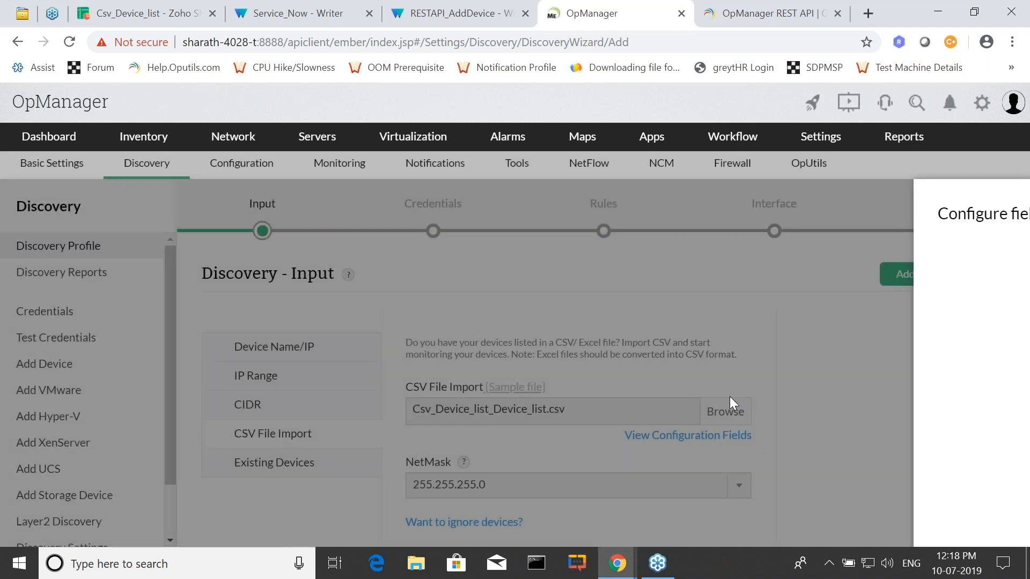
pyautogui.scroll(-2, 680, 384)
pyautogui.scroll(2, 761, 388)
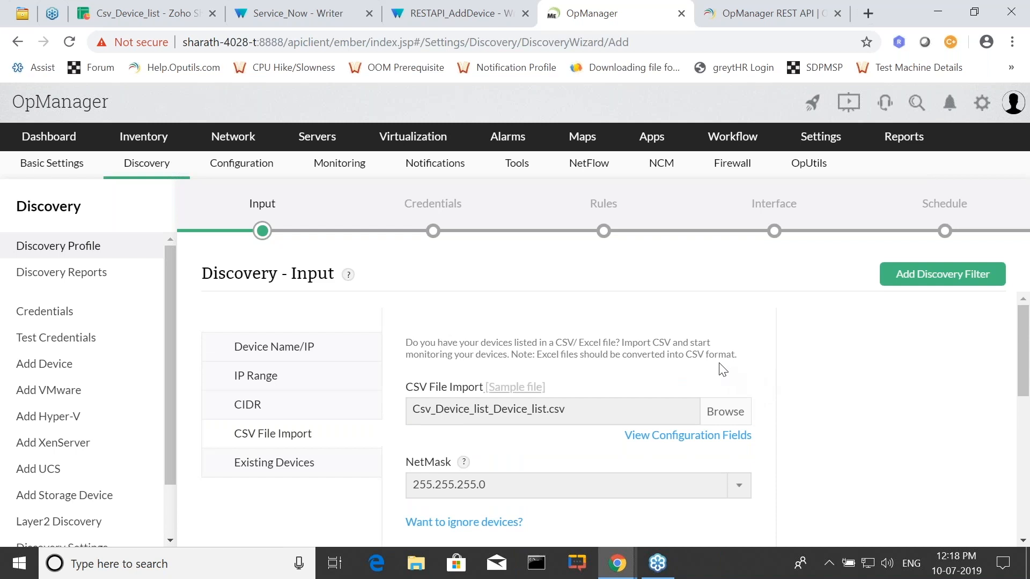
# Add a discovery filter that ignores devices whose Category equals Desktop.
pyautogui.click(938, 282)
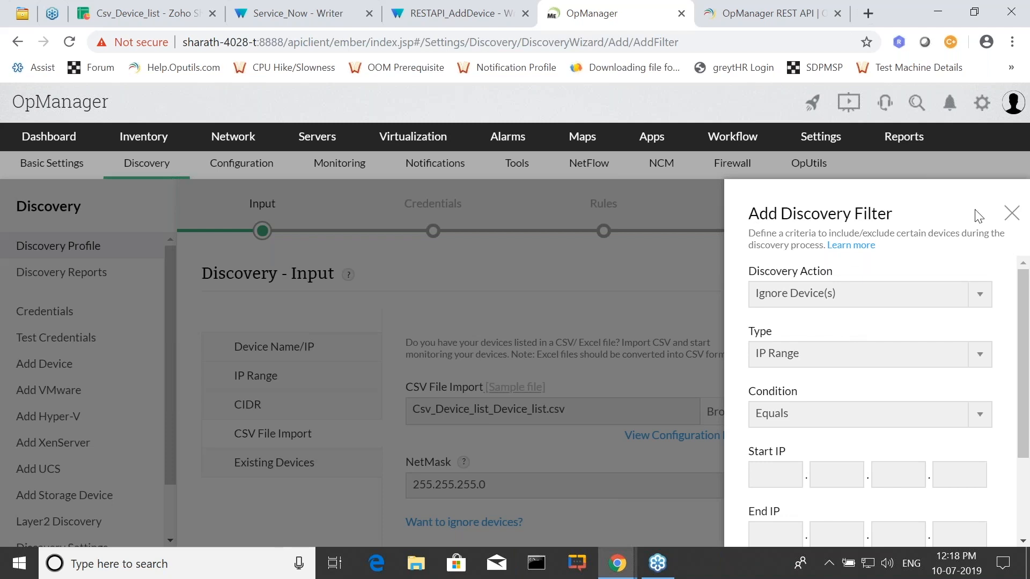
pyautogui.click(1012, 213)
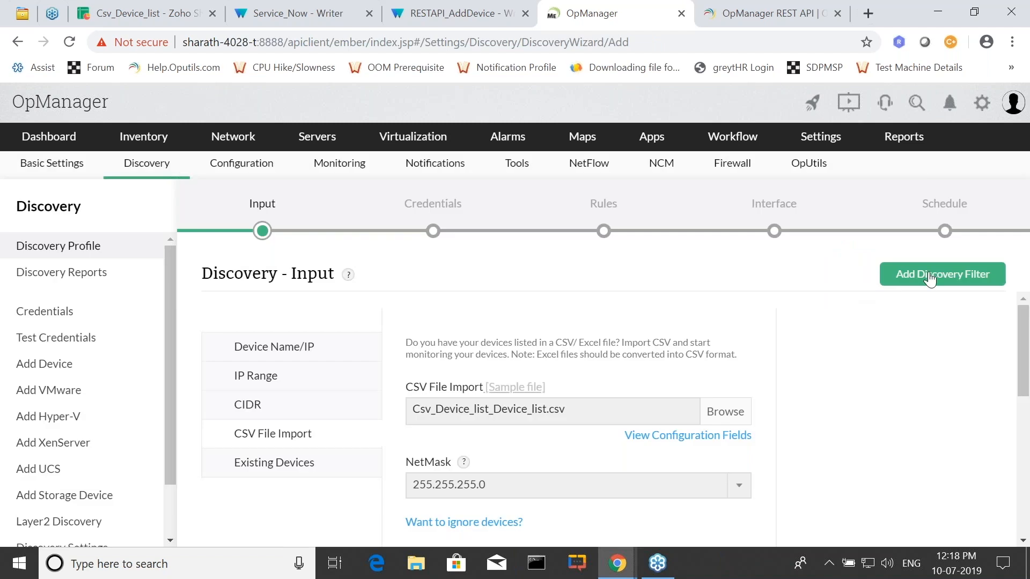
pyautogui.click(931, 277)
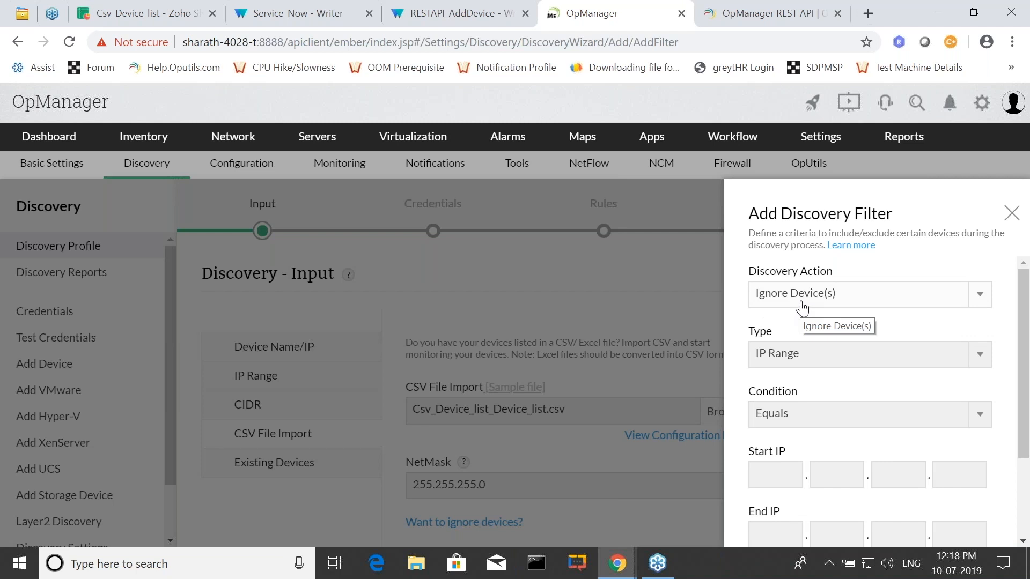
pyautogui.click(803, 363)
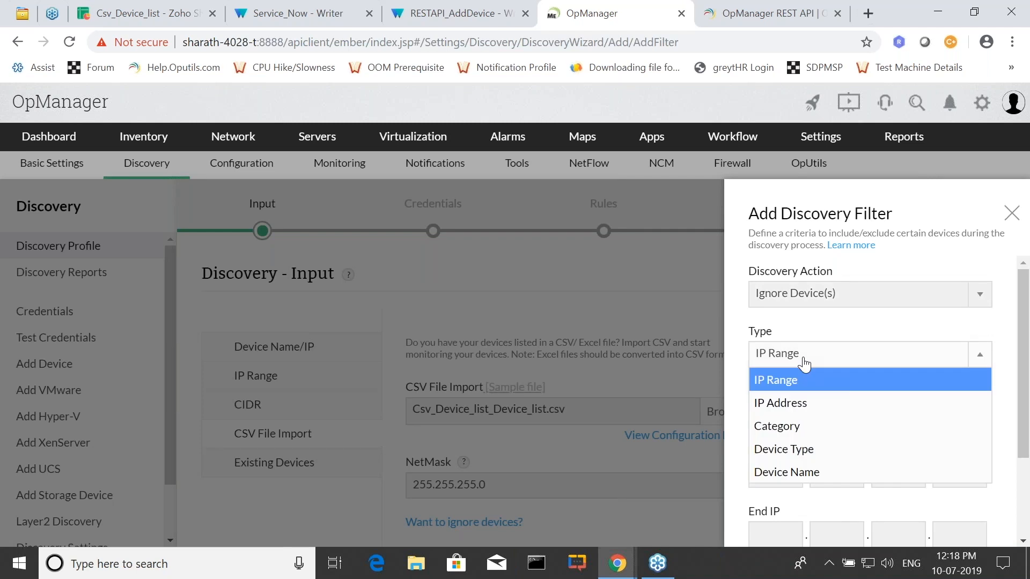
pyautogui.click(805, 429)
pyautogui.click(787, 469)
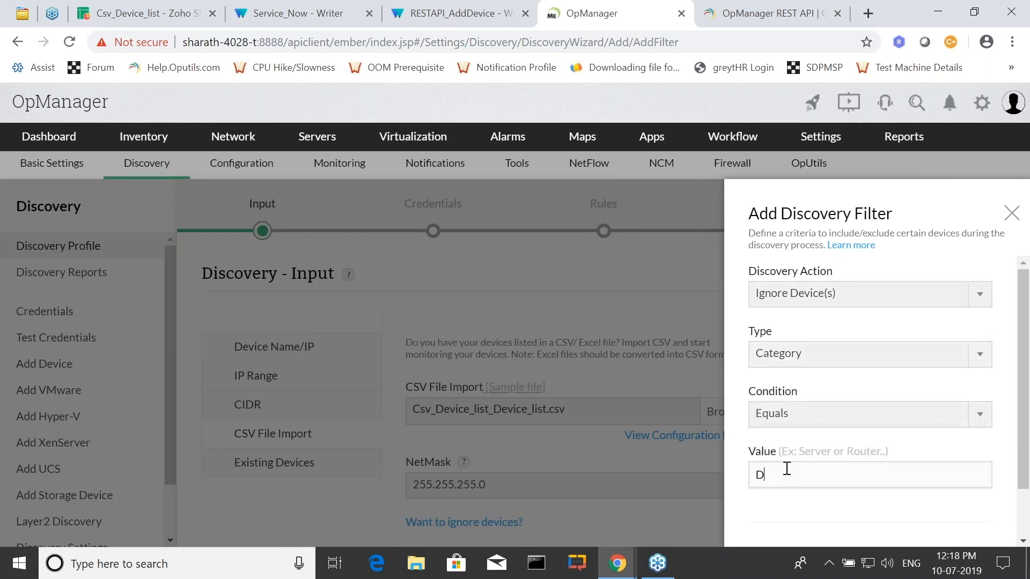
pyautogui.write('Desktop')
pyautogui.click(777, 500)
pyautogui.scroll(-1, 871, 435)
pyautogui.scroll(-1, 870, 407)
pyautogui.click(945, 501)
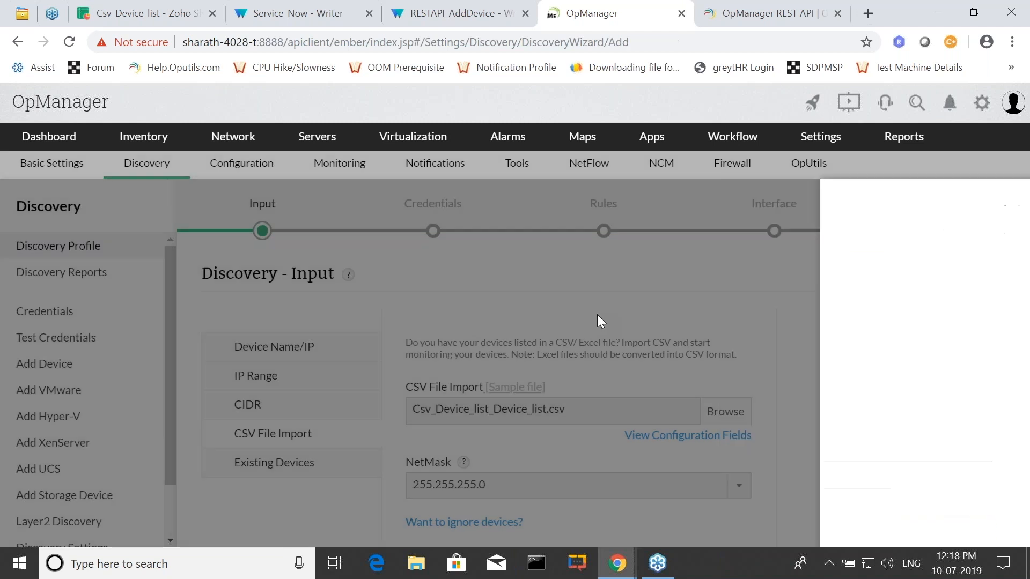
# Assign the Public SNMP credential and both Windows credentials to the discovery, and continue to the Rules stage.
pyautogui.scroll(1, 433, 348)
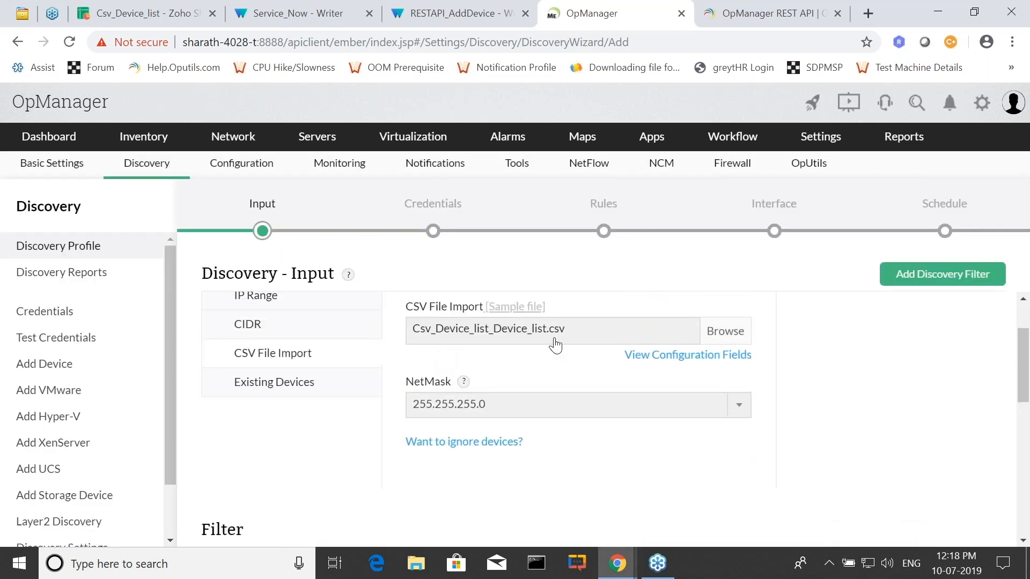
pyautogui.scroll(-2, 539, 373)
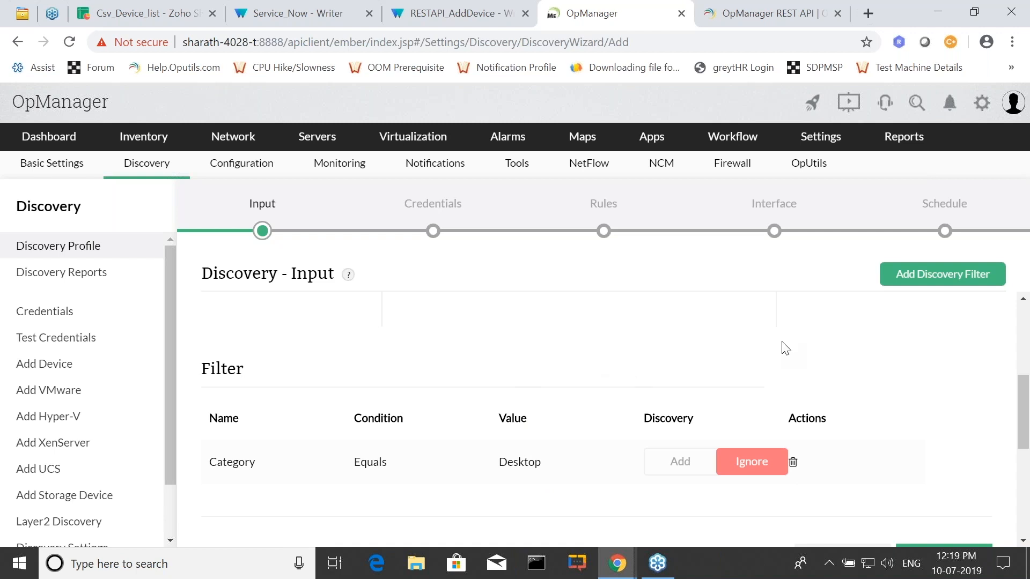
pyautogui.scroll(-3, 782, 346)
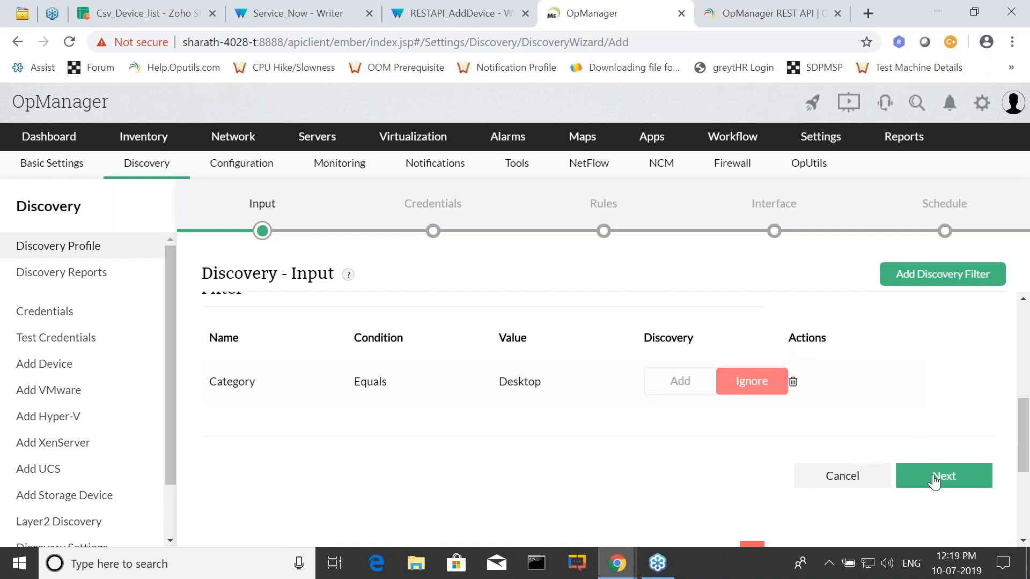
pyautogui.click(934, 481)
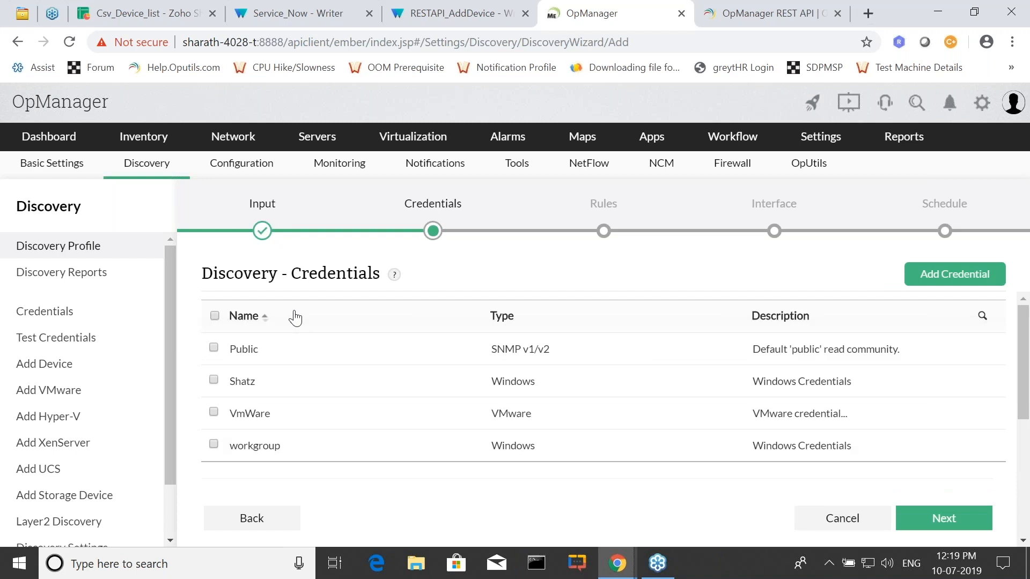
pyautogui.click(213, 348)
pyautogui.click(213, 380)
pyautogui.click(213, 444)
pyautogui.click(944, 518)
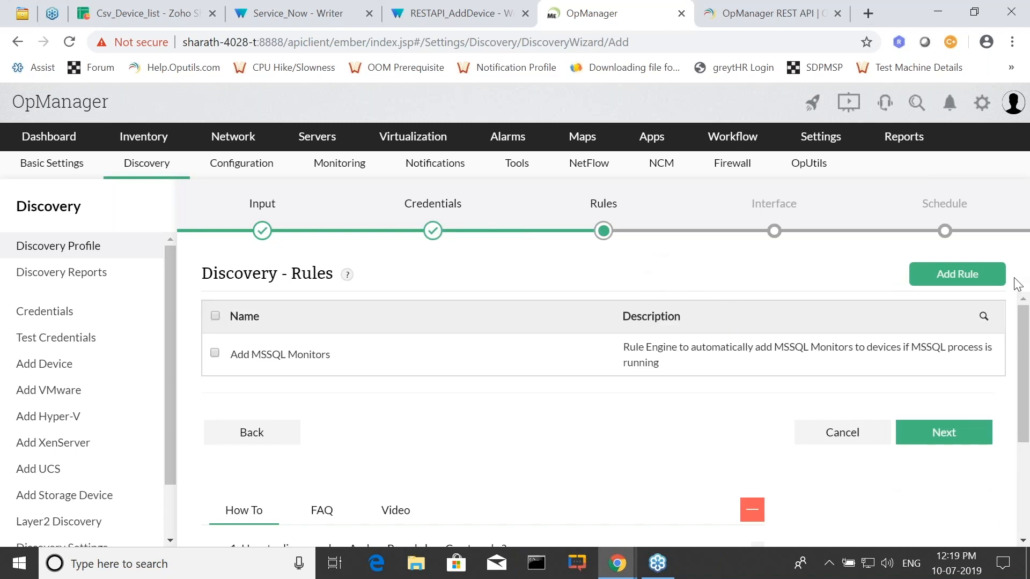
pyautogui.click(1029, 308)
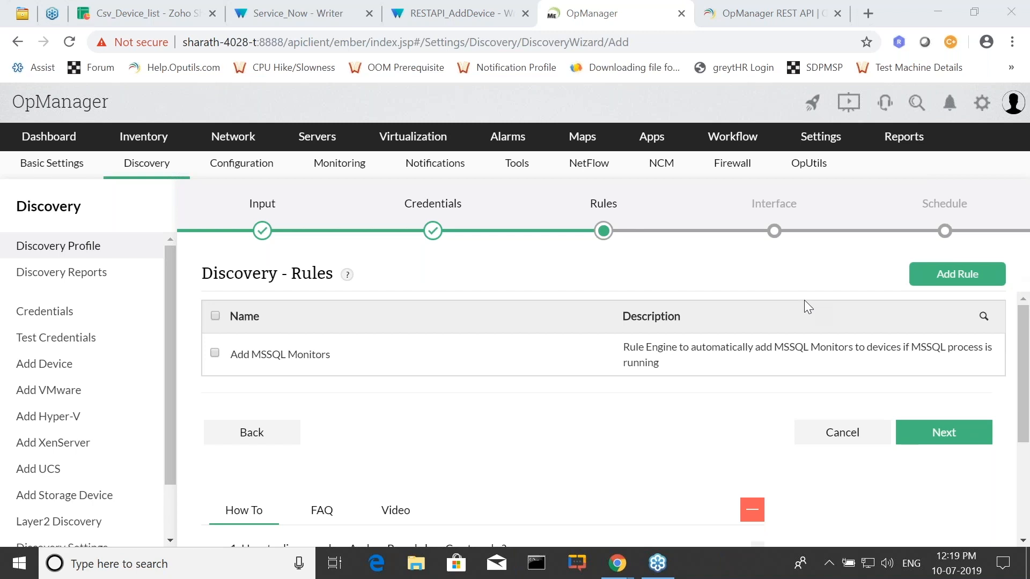
# Create a new discovery rule and name it "MSSQL servers India".
pyautogui.click(960, 278)
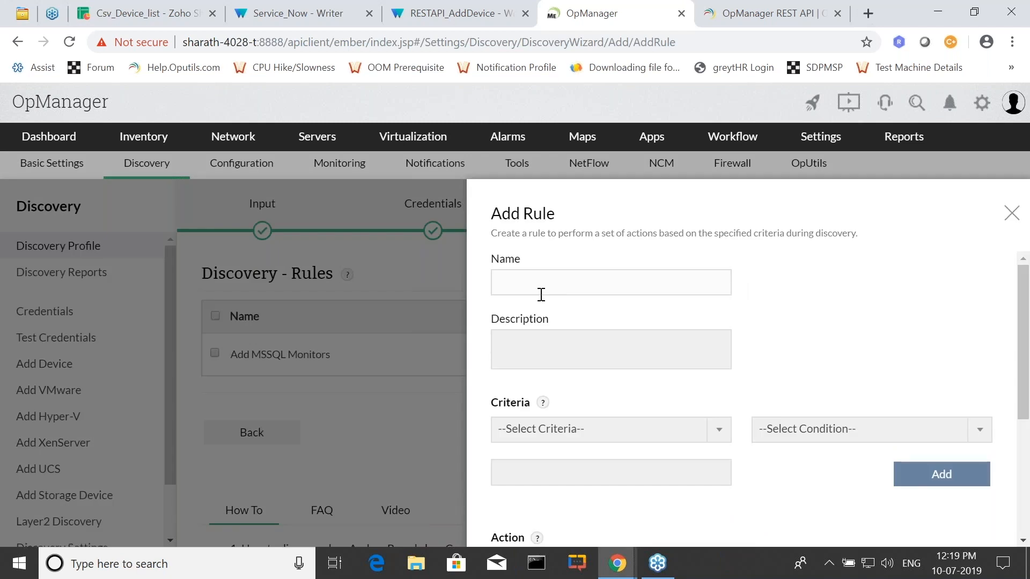
pyautogui.write('MSSQL servers INdai')
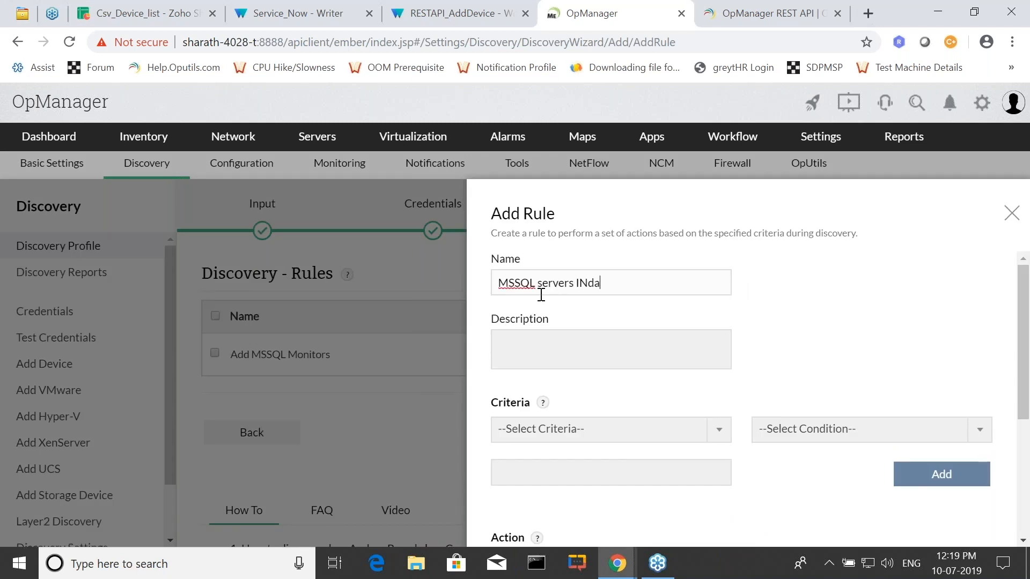
pyautogui.press('BackSpace')
pyautogui.press('BackSpace')
pyautogui.press('BackSpace')
pyautogui.press('BackSpace')
pyautogui.write('INdia')
pyautogui.press('BackSpace')
pyautogui.press('BackSpace')
pyautogui.press('BackSpace')
pyautogui.press('BackSpace')
pyautogui.write('ndia')
# Add a rule criterion that matches devices whose DNS Name equals "sql.".
pyautogui.scroll(-3, 740, 375)
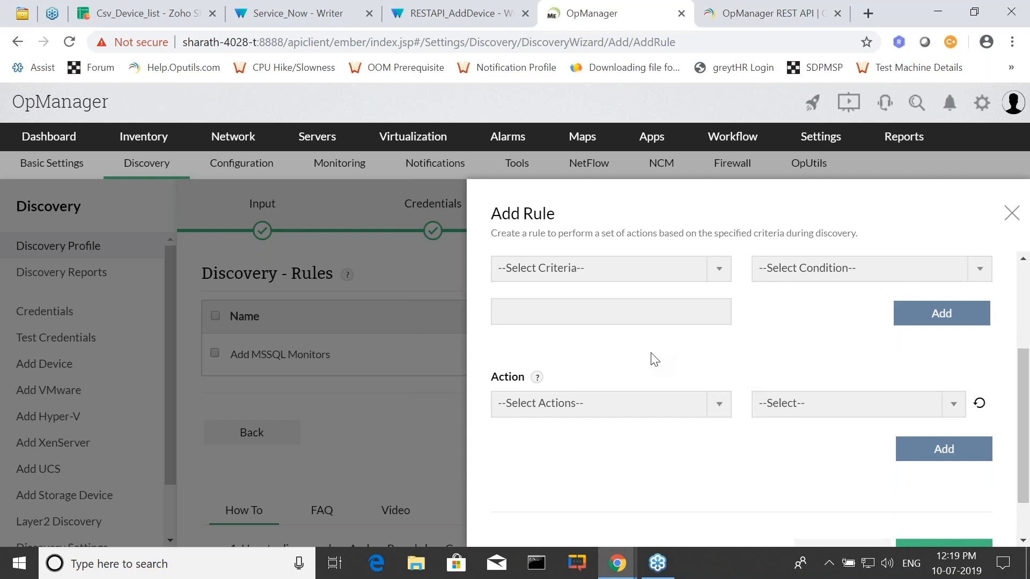
pyautogui.scroll(1, 606, 364)
pyautogui.scroll(1, 610, 365)
pyautogui.click(615, 354)
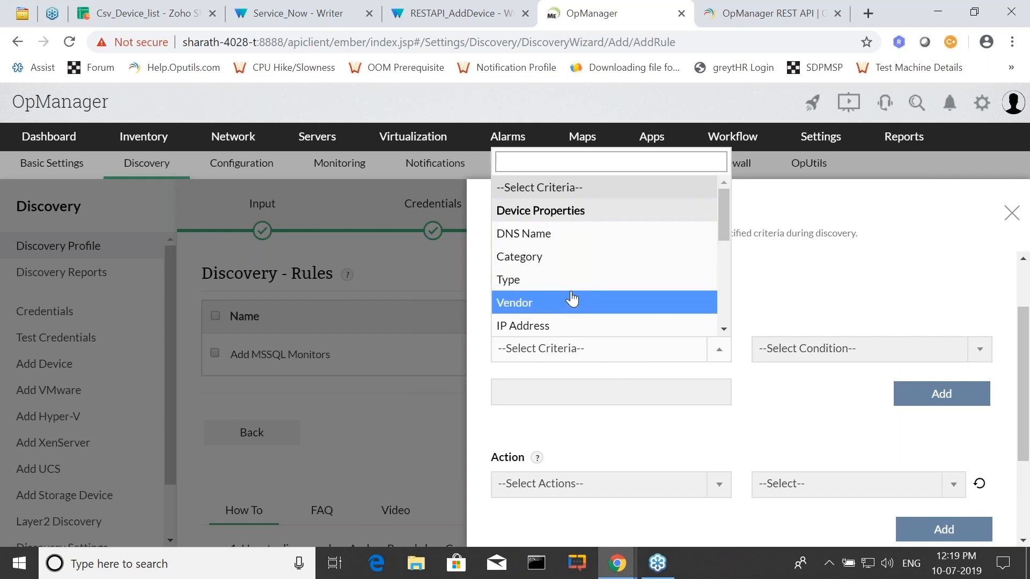
pyautogui.click(557, 248)
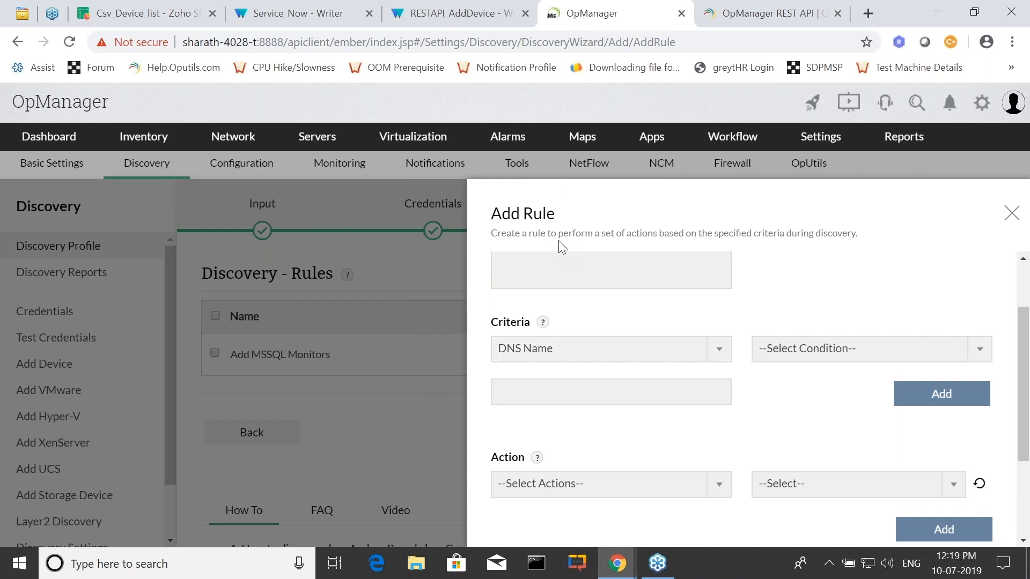
pyautogui.click(783, 349)
pyautogui.click(792, 396)
pyautogui.click(540, 391)
pyautogui.write('sql.')
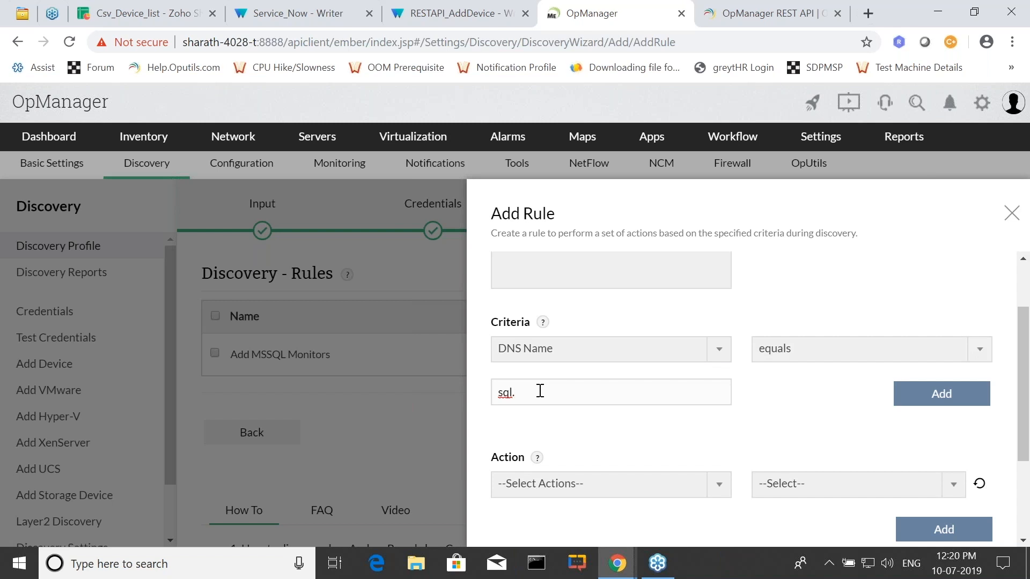
pyautogui.click(942, 396)
# Add a rule action that associates the MSSQL process monitor.
pyautogui.scroll(-3, 703, 343)
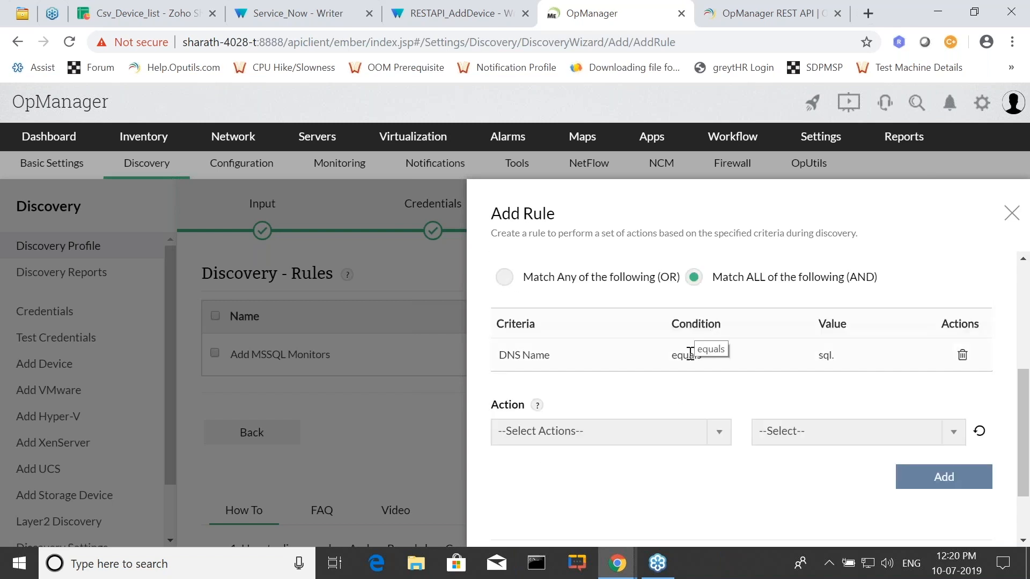
pyautogui.scroll(-2, 678, 407)
pyautogui.click(632, 355)
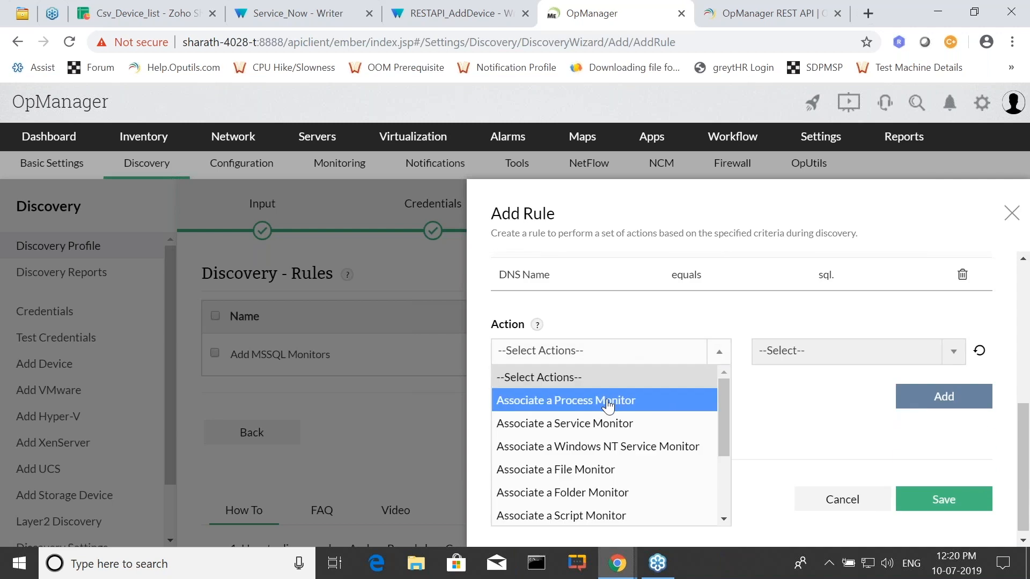
pyautogui.click(724, 394)
pyautogui.click(784, 421)
pyautogui.click(951, 400)
# Add a second rule action that associates the MSSQL (1433) service monitor.
pyautogui.click(635, 358)
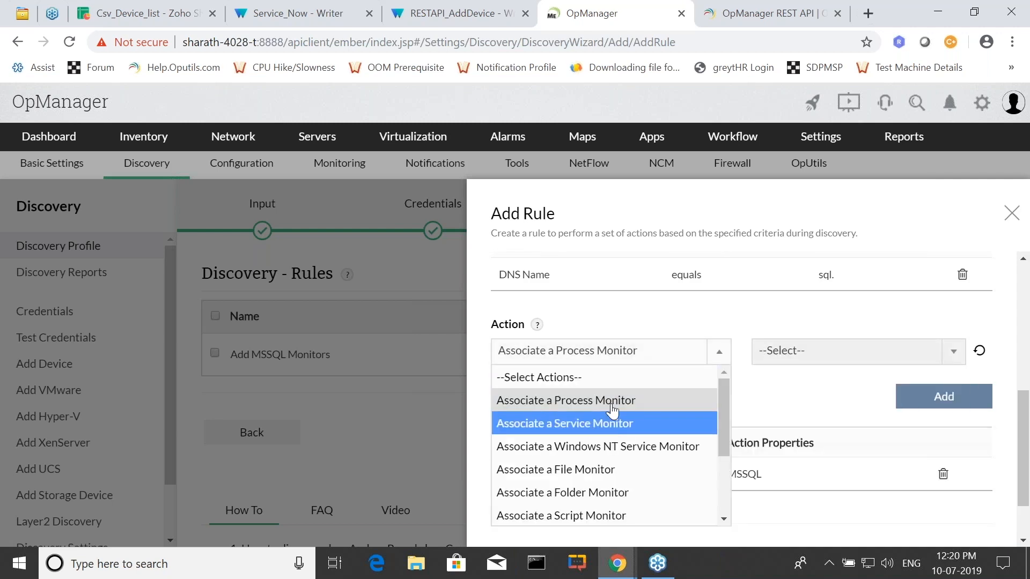
pyautogui.click(613, 418)
pyautogui.click(795, 350)
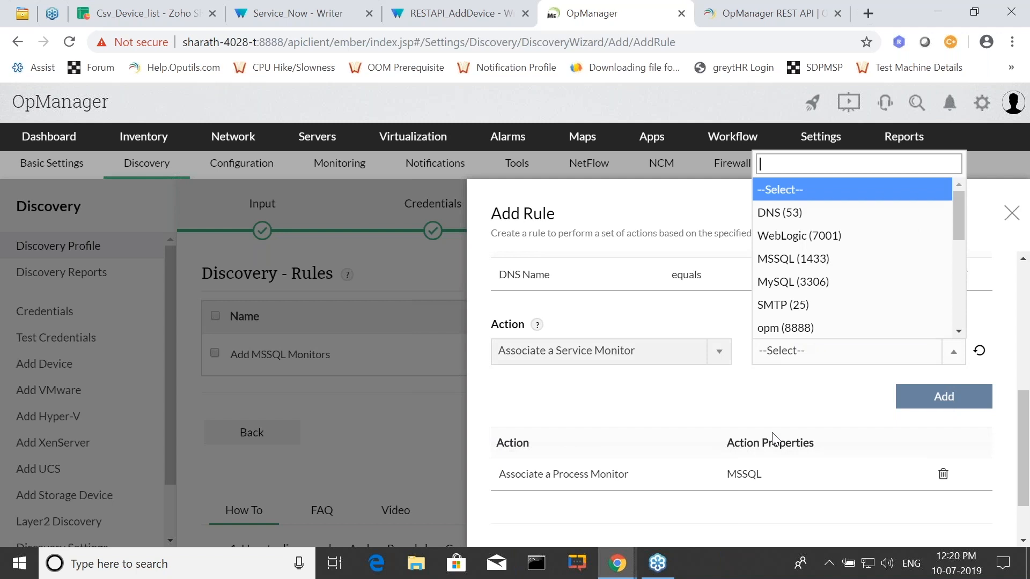
pyautogui.click(799, 264)
pyautogui.click(940, 403)
# Add a rule action that places matching devices in the India business view.
pyautogui.click(593, 359)
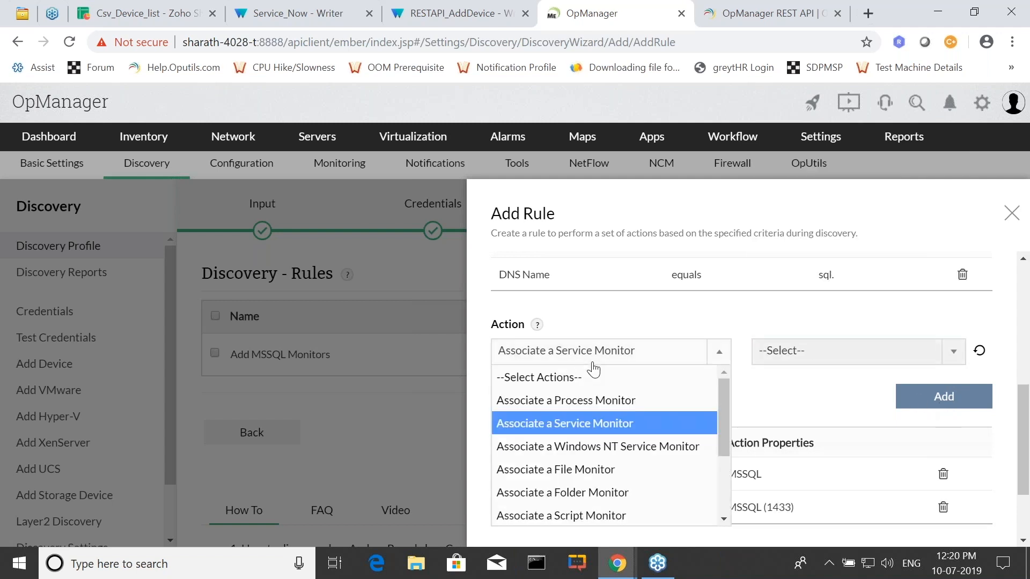
pyautogui.scroll(-2, 608, 456)
pyautogui.click(607, 458)
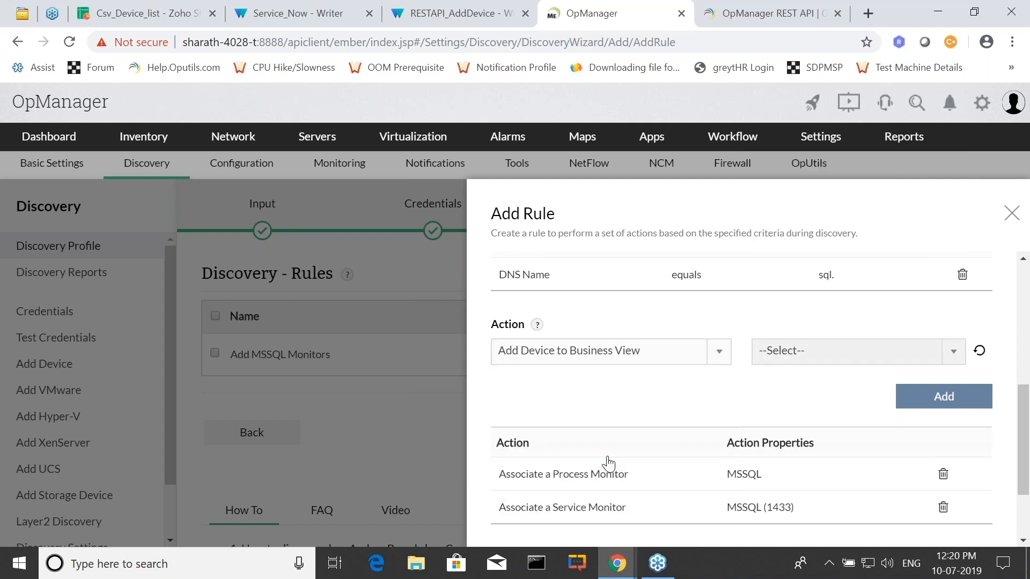
pyautogui.click(781, 352)
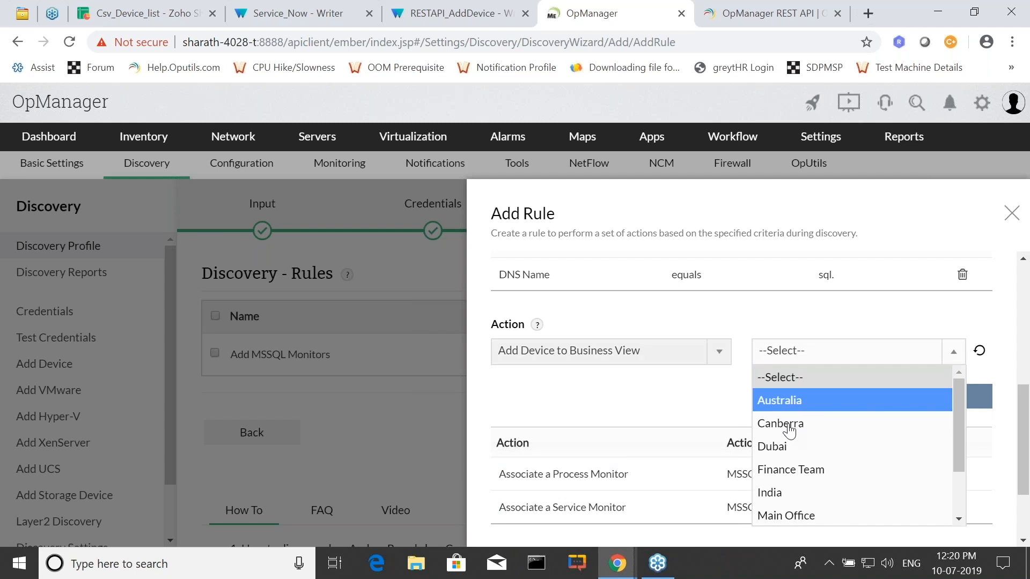
pyautogui.click(784, 491)
pyautogui.click(913, 402)
# Add a rule action that associates the Service Down notification profile.
pyautogui.click(613, 359)
pyautogui.click(591, 515)
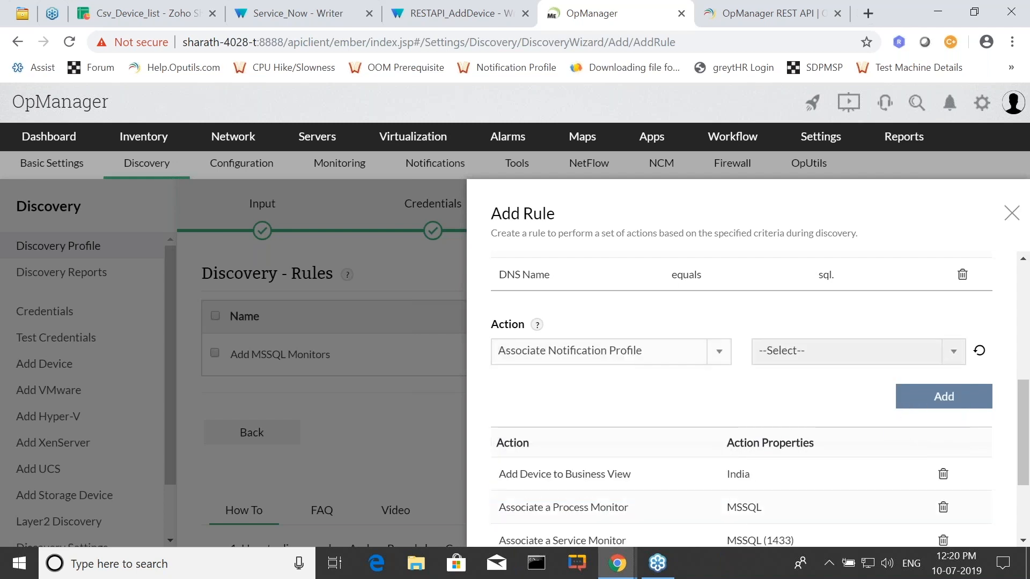
pyautogui.click(824, 360)
pyautogui.click(816, 425)
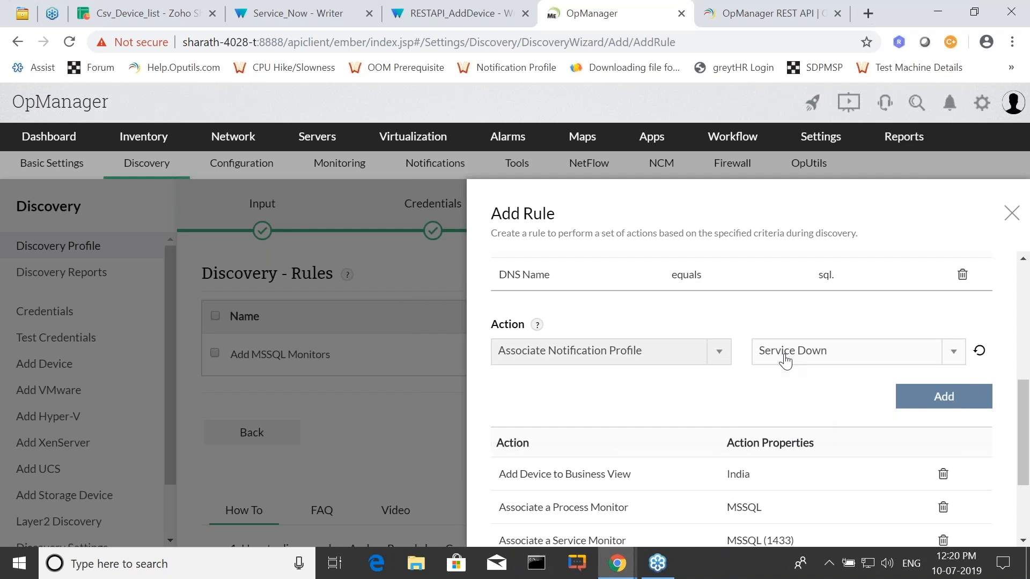
pyautogui.click(934, 406)
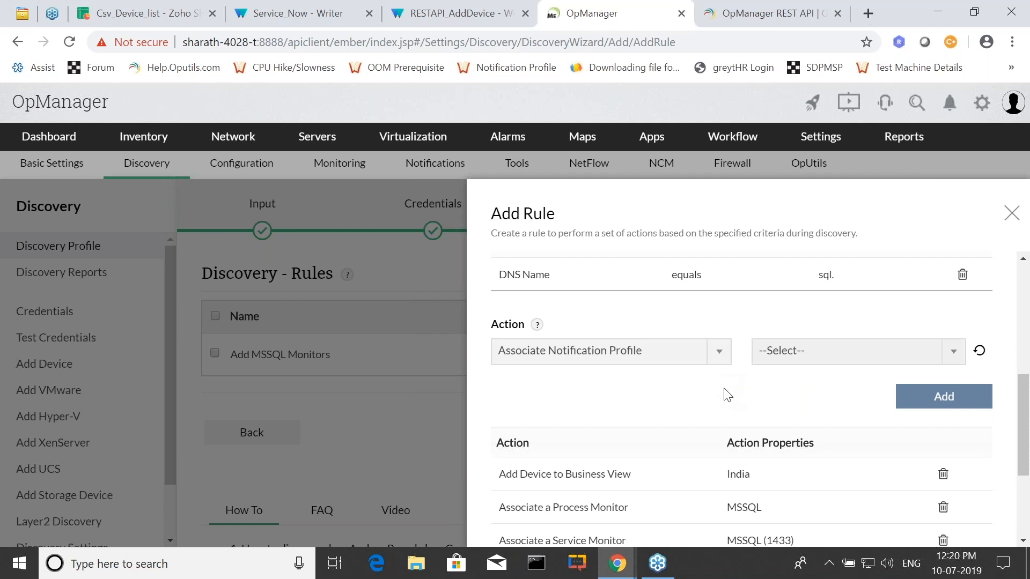
# Review and save the rule, then apply "MSSQL servers India" to the discovery and continue to the Interface stage.
pyautogui.scroll(-3, 697, 381)
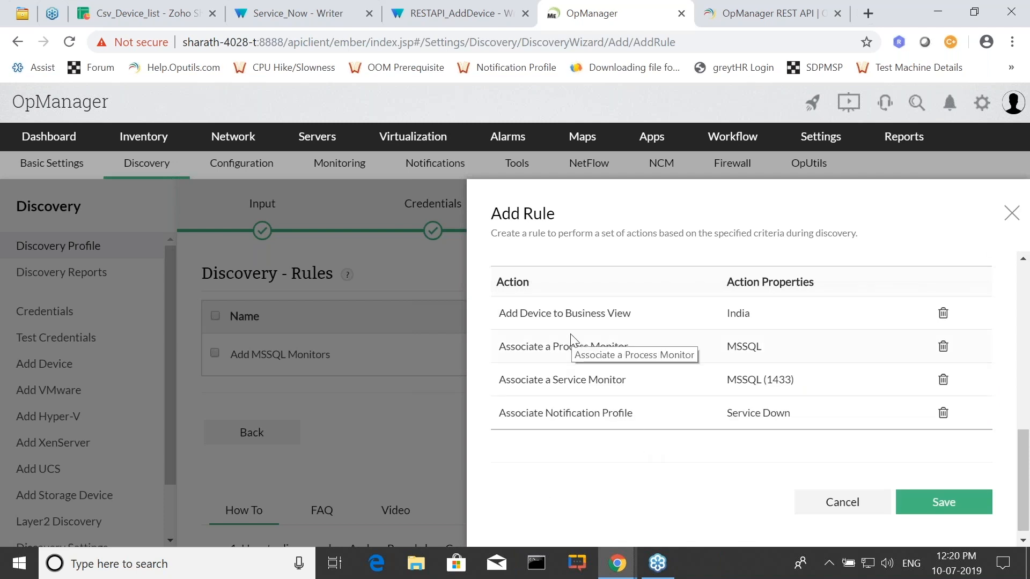
pyautogui.scroll(5, 616, 379)
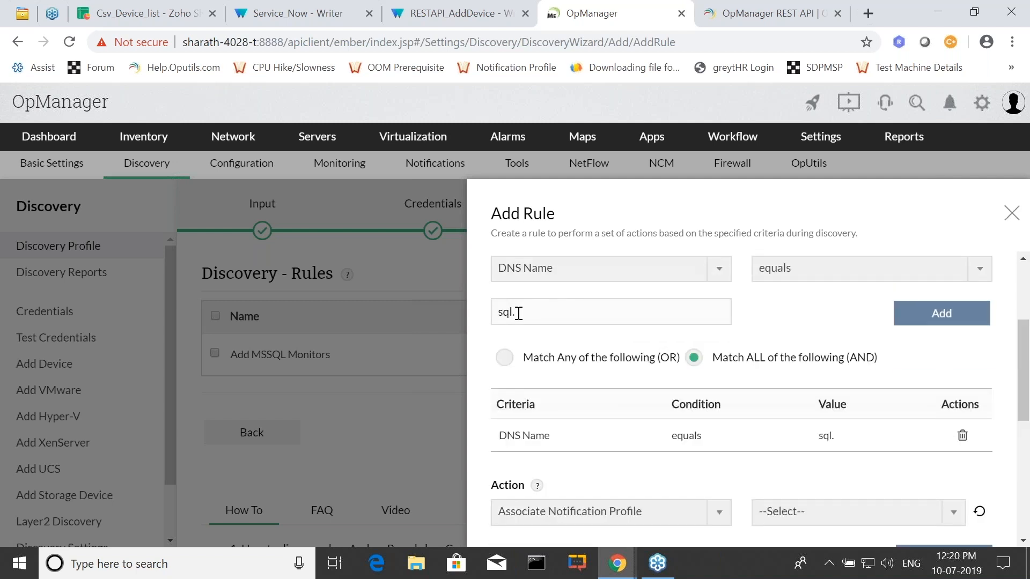
pyautogui.scroll(-5, 662, 352)
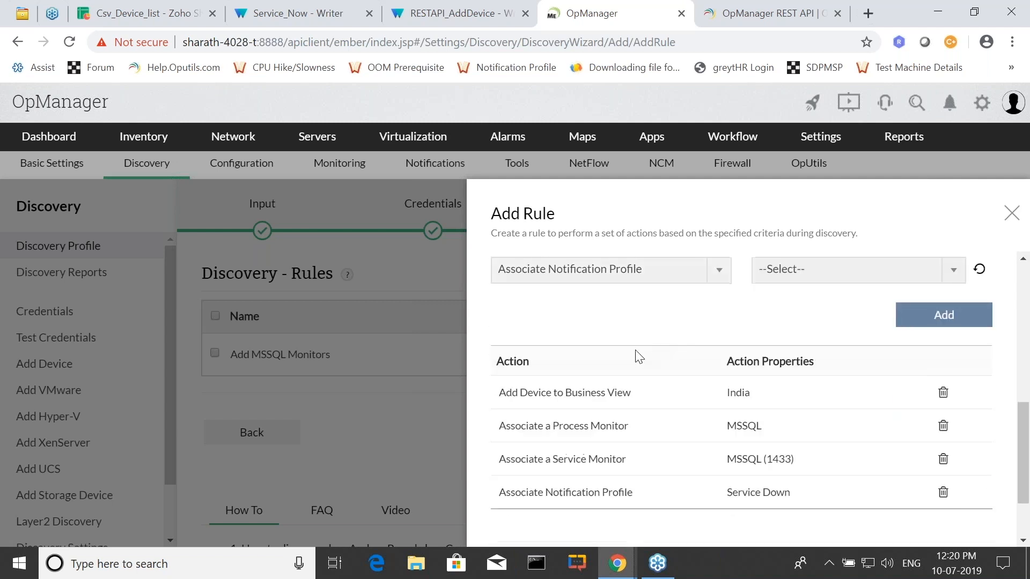
pyautogui.scroll(-2, 637, 354)
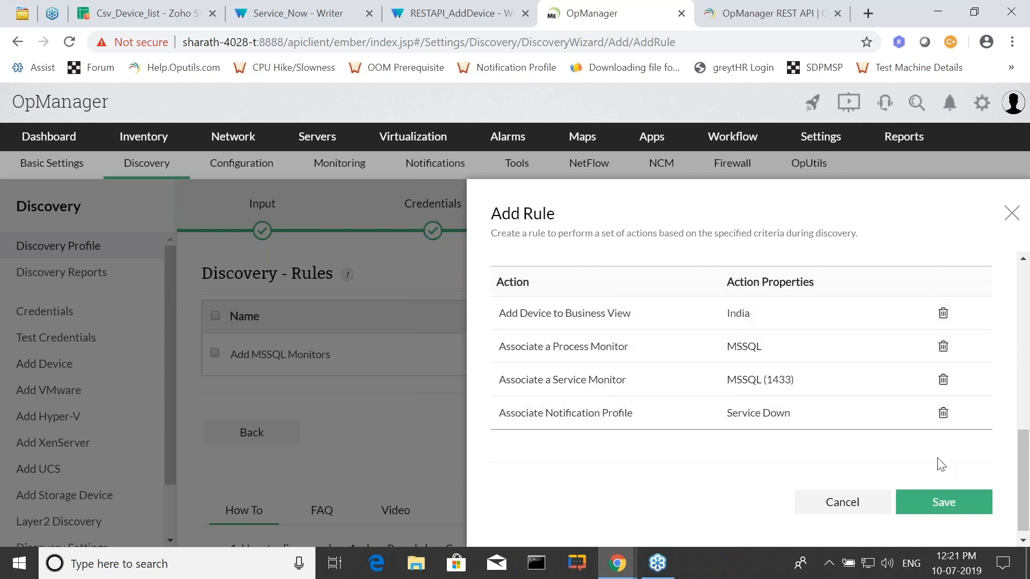
pyautogui.click(930, 500)
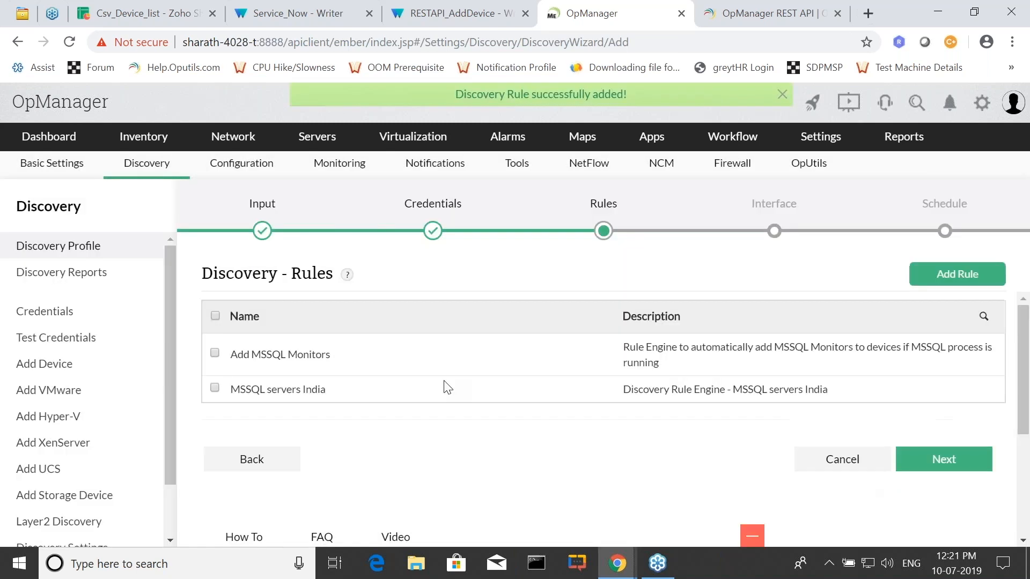
pyautogui.click(215, 388)
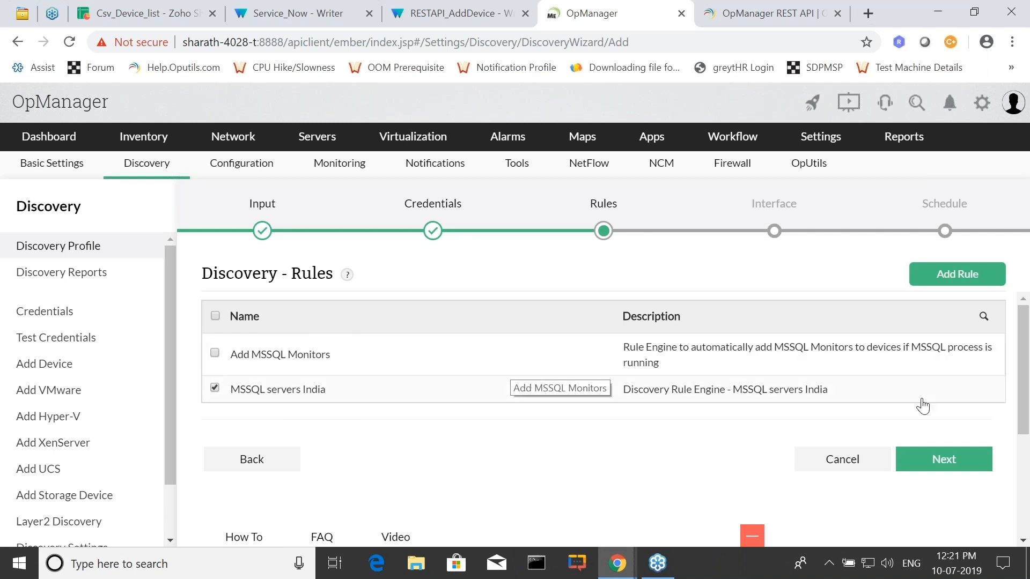
pyautogui.click(930, 463)
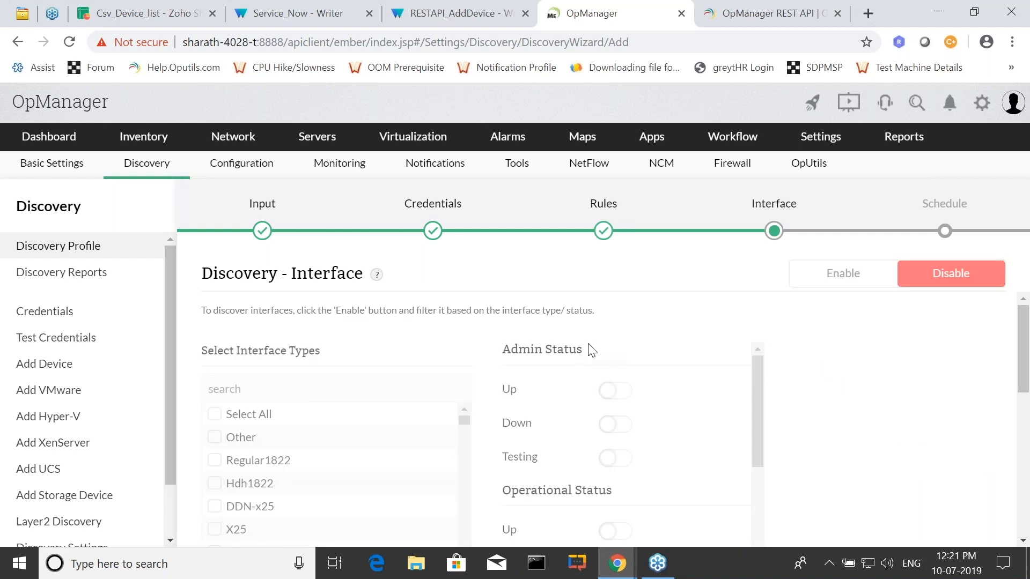
# Enable interface discovery and include the Ethernet interface type.
pyautogui.click(839, 280)
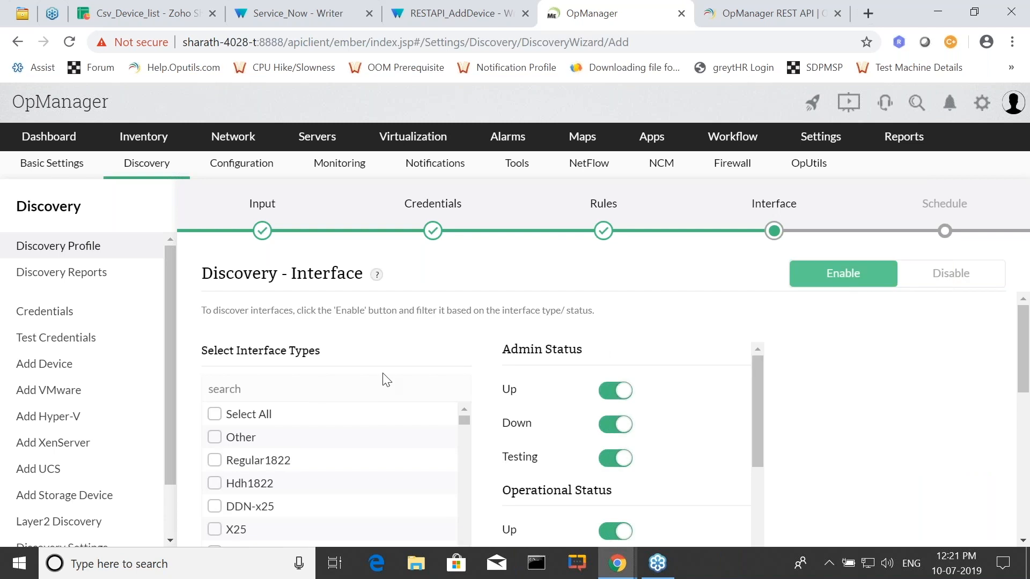
pyautogui.scroll(-1, 223, 423)
pyautogui.click(215, 472)
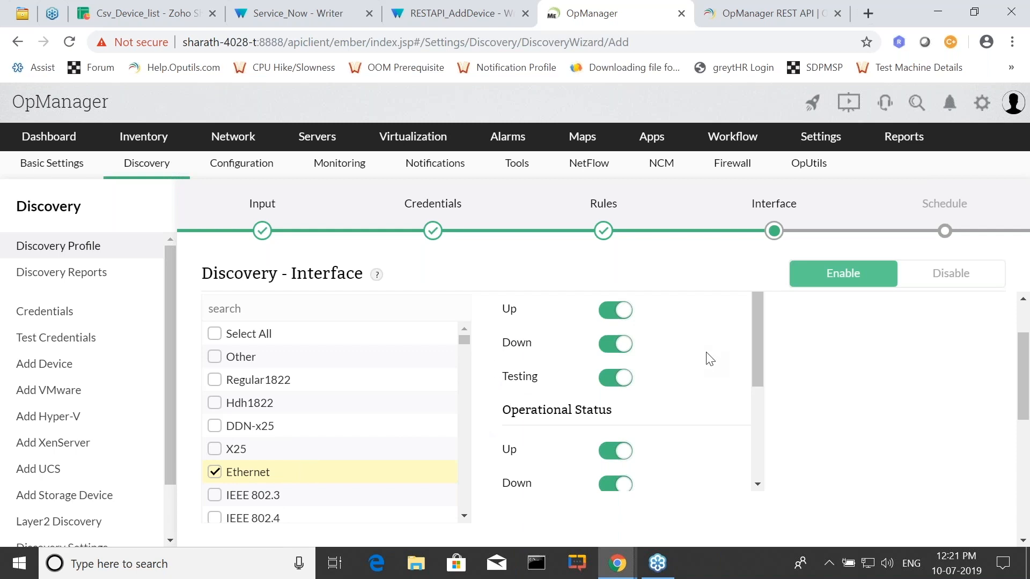
# Exclude interfaces with Admin Status Down or Testing and Operational Status Down, and continue to the Schedule stage.
pyautogui.scroll(2, 710, 360)
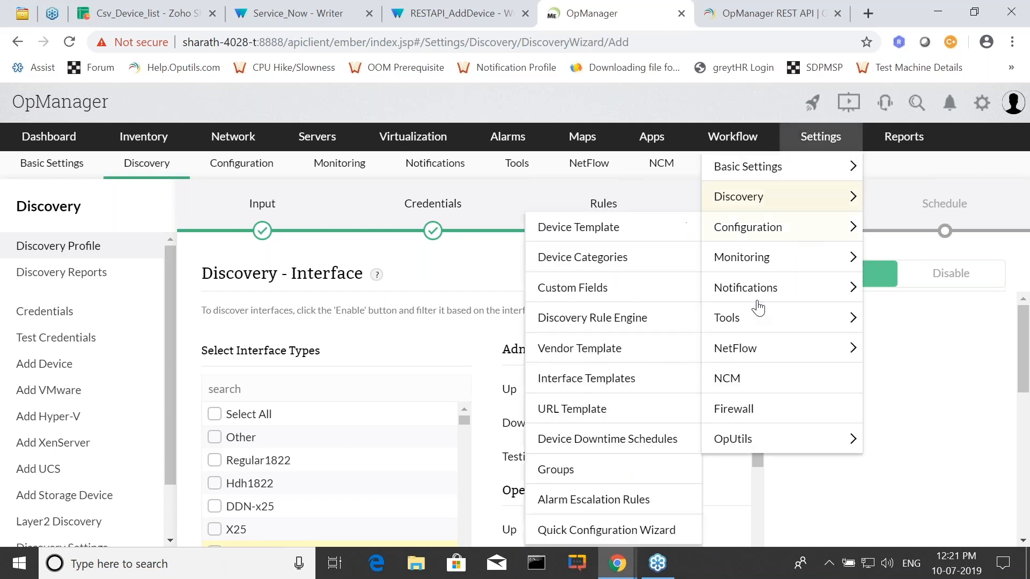
pyautogui.scroll(-1, 805, 408)
pyautogui.scroll(1, 577, 328)
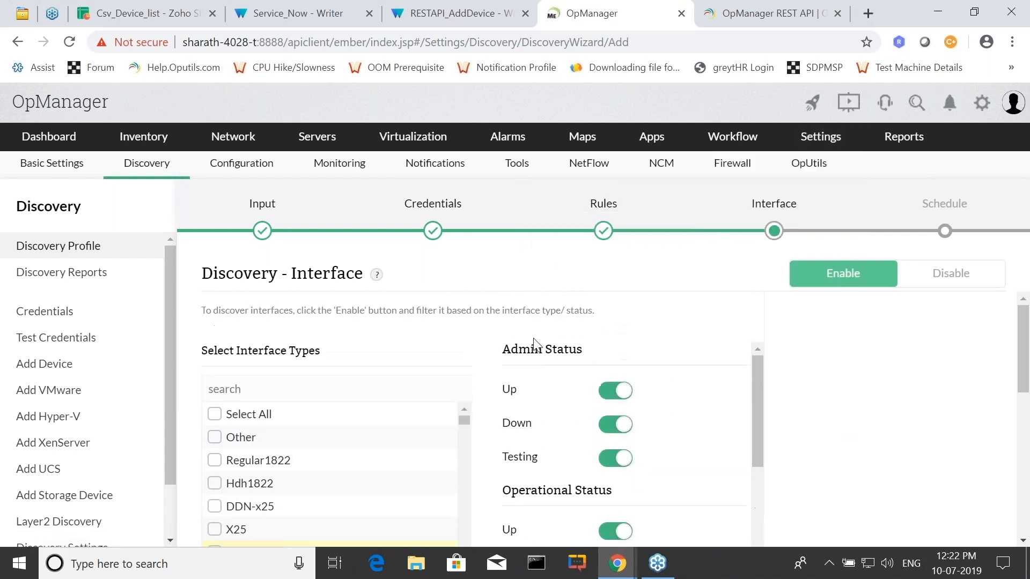
pyautogui.click(615, 425)
pyautogui.click(616, 458)
pyautogui.scroll(-1, 776, 443)
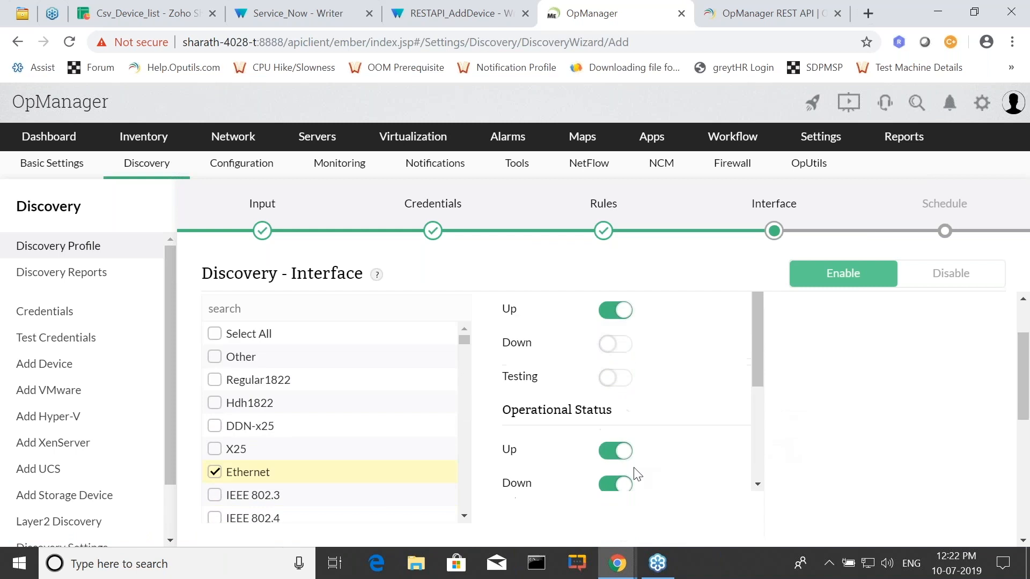
pyautogui.click(615, 486)
pyautogui.scroll(-5, 901, 406)
pyautogui.click(951, 353)
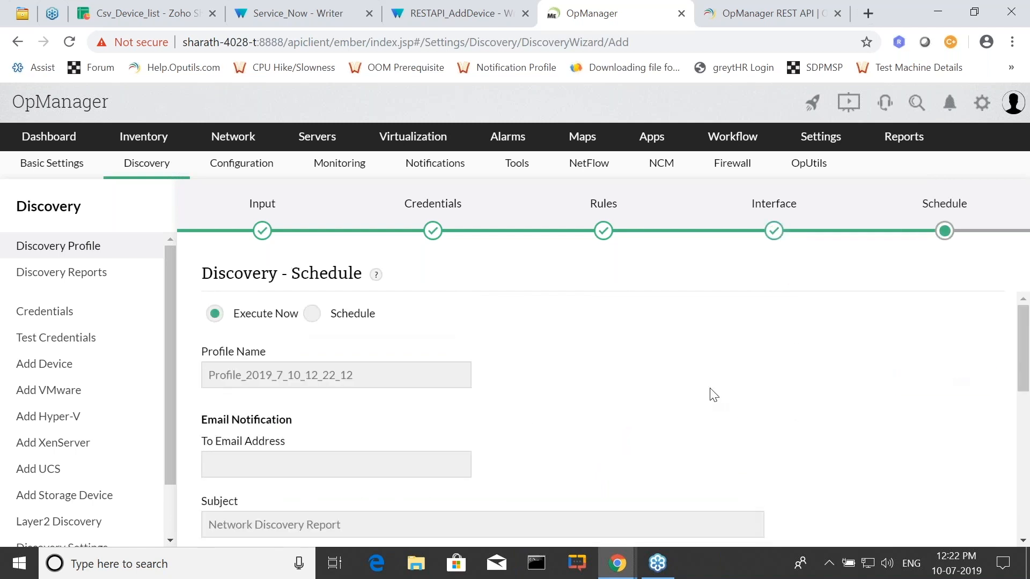
# Name the discovery profile "CSV Import".
pyautogui.click(220, 383)
pyautogui.write('Csv Inpo')
pyautogui.press('BackSpace')
pyautogui.press('BackSpace')
pyautogui.write('Import')
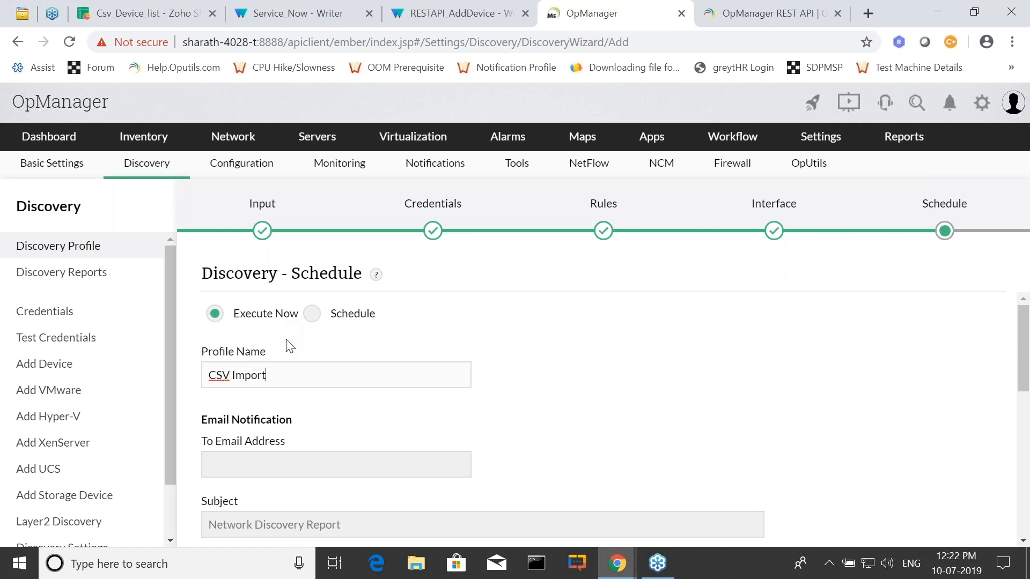
# Set the discovery to run on a schedule instead of immediately, choose the Monthly frequency, and proceed past the Schedule stage.
pyautogui.click(318, 320)
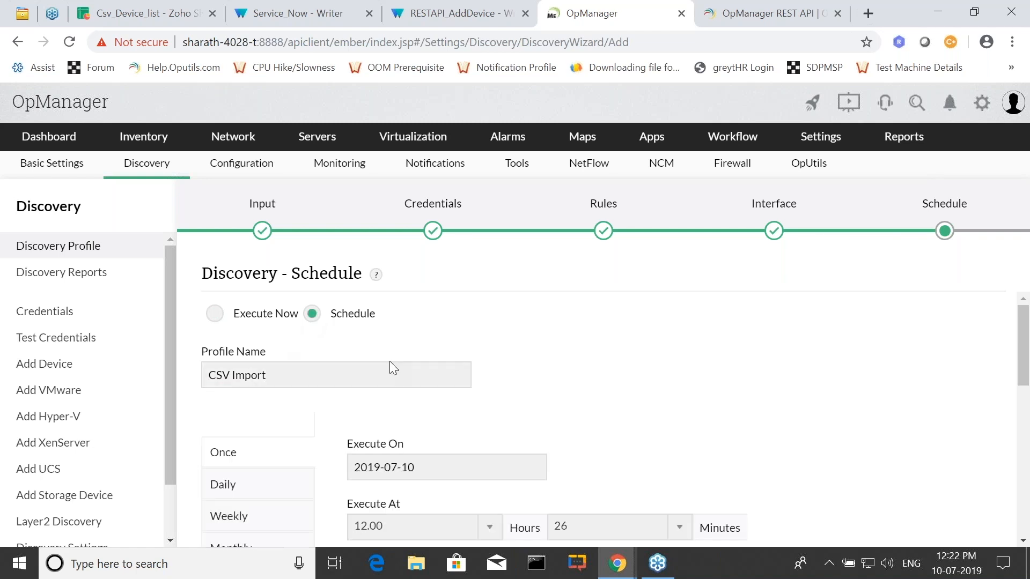
pyautogui.scroll(-2, 525, 385)
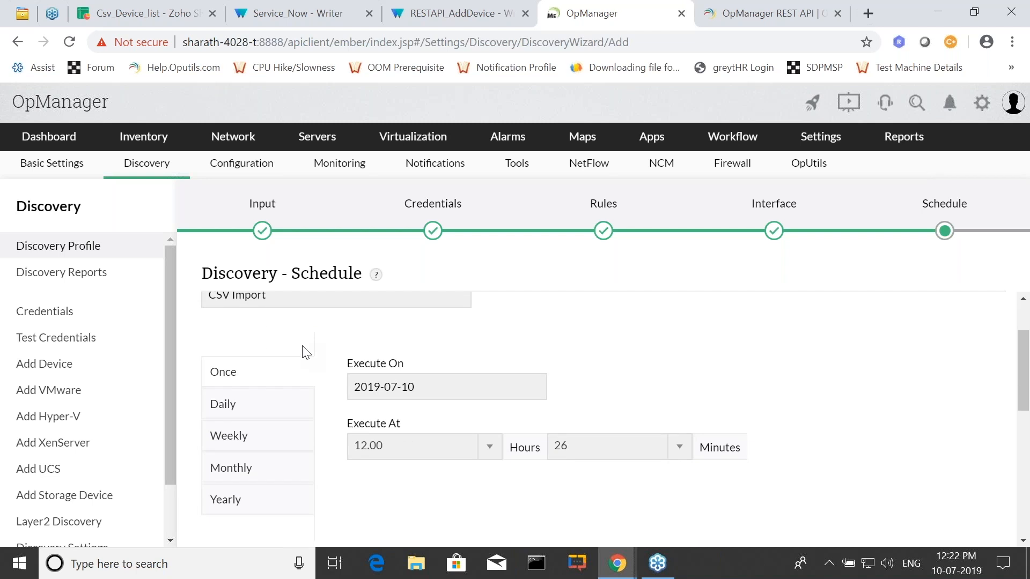
pyautogui.click(247, 442)
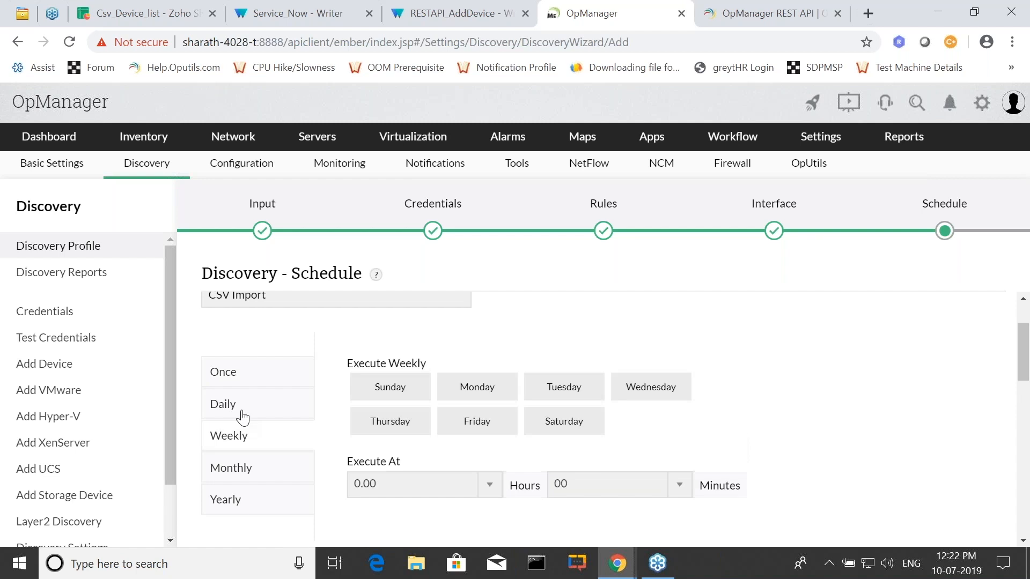
pyautogui.click(242, 414)
pyautogui.click(246, 477)
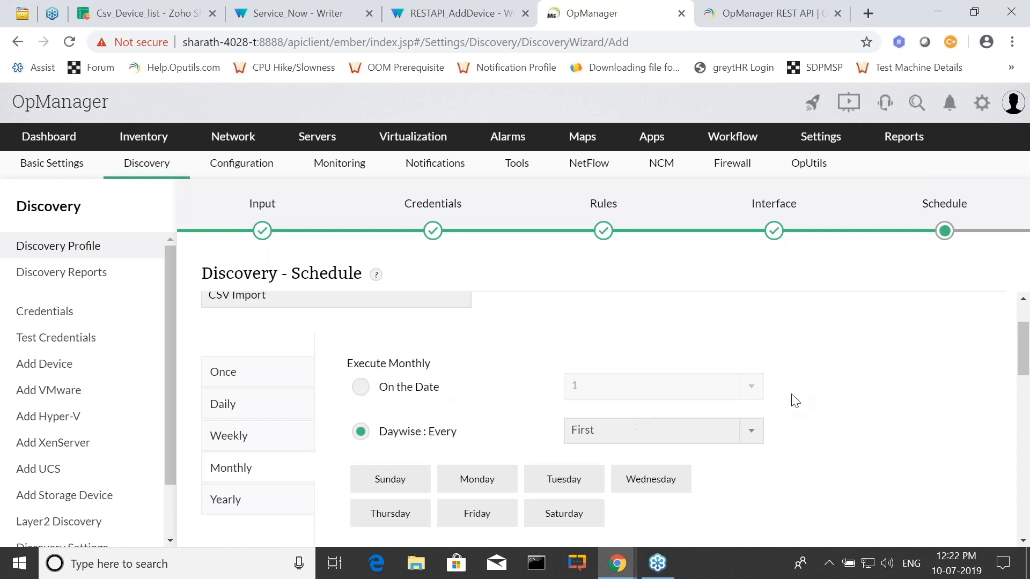
pyautogui.scroll(-5, 785, 406)
pyautogui.scroll(3, 860, 396)
pyautogui.scroll(-10, 885, 420)
pyautogui.scroll(1, 929, 376)
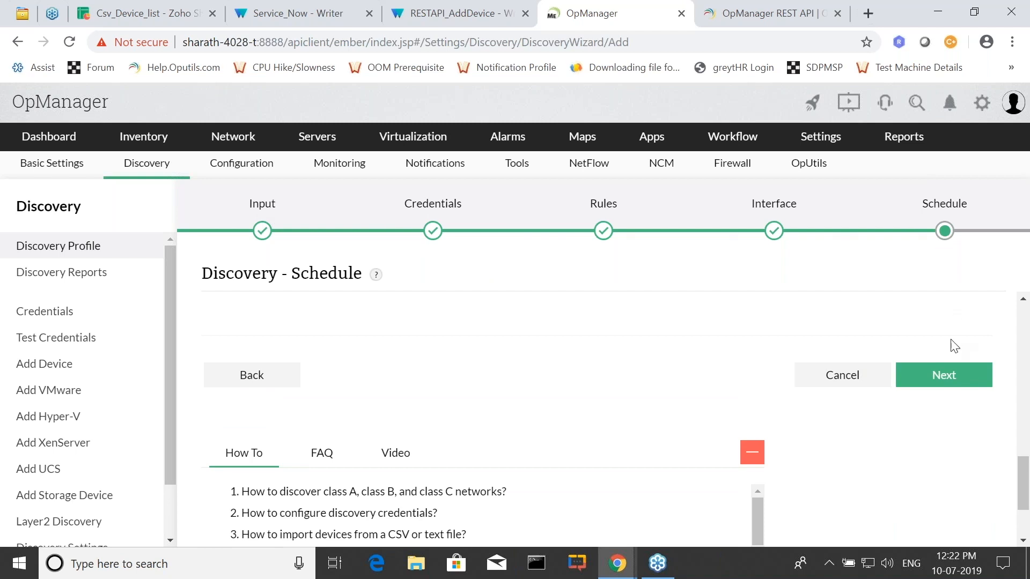
pyautogui.click(939, 378)
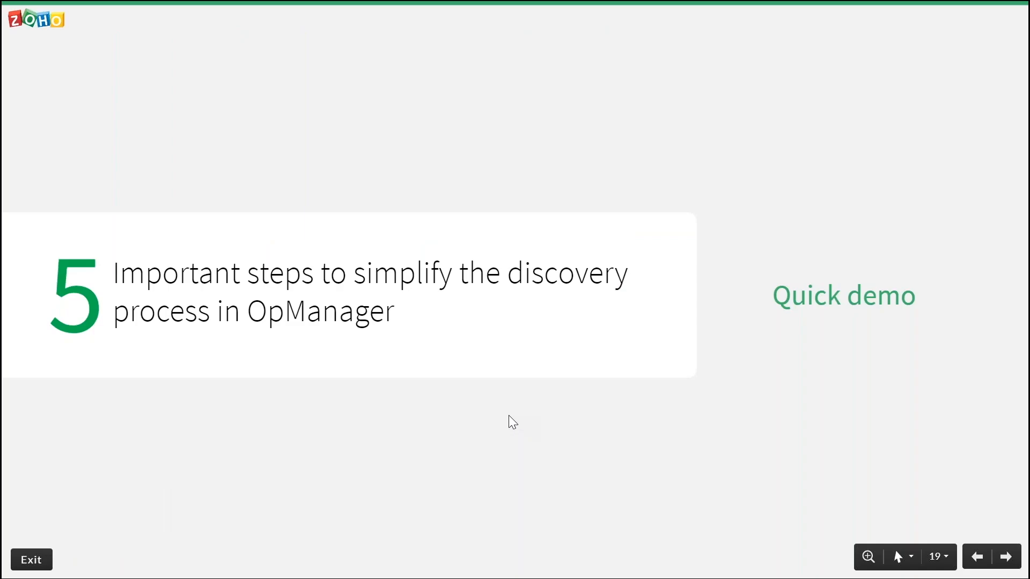
pyautogui.press('Right')
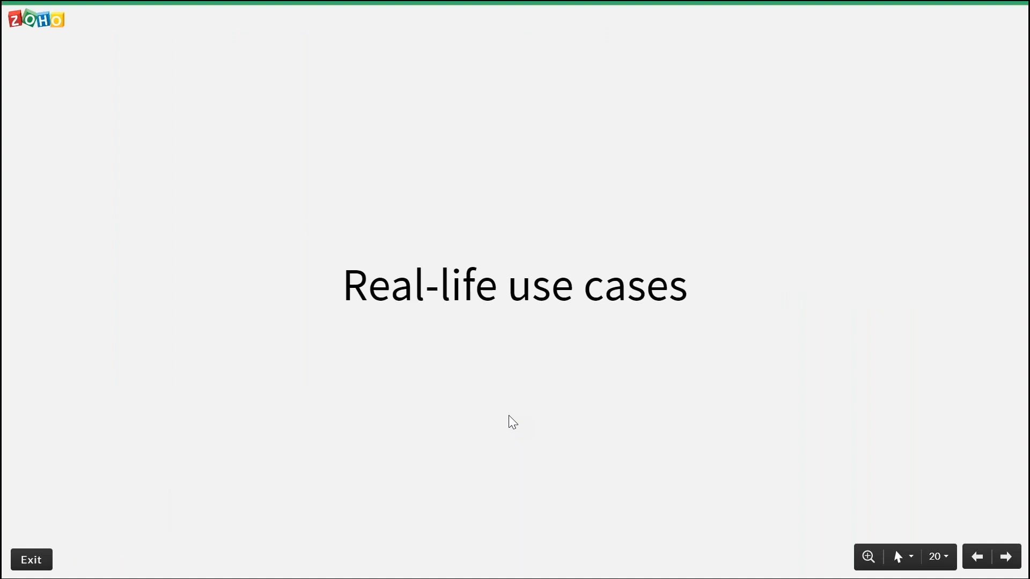
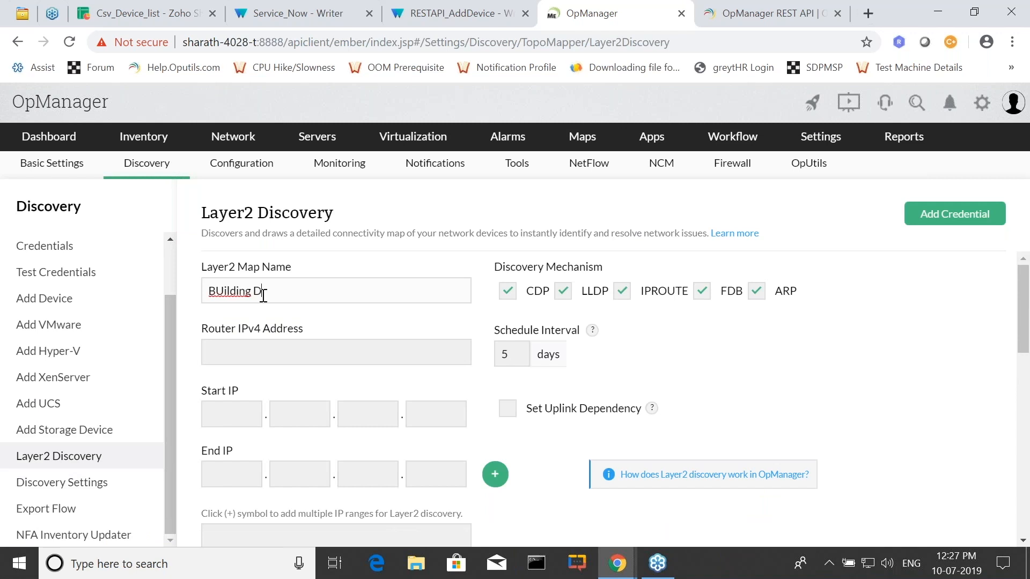
# Correct the Layer2 map name to "Building D" and set the router IPv4 address to 192.168.1.1.
pyautogui.click(224, 291)
pyautogui.press('BackSpace')
pyautogui.write('u')
pyautogui.click(328, 354)
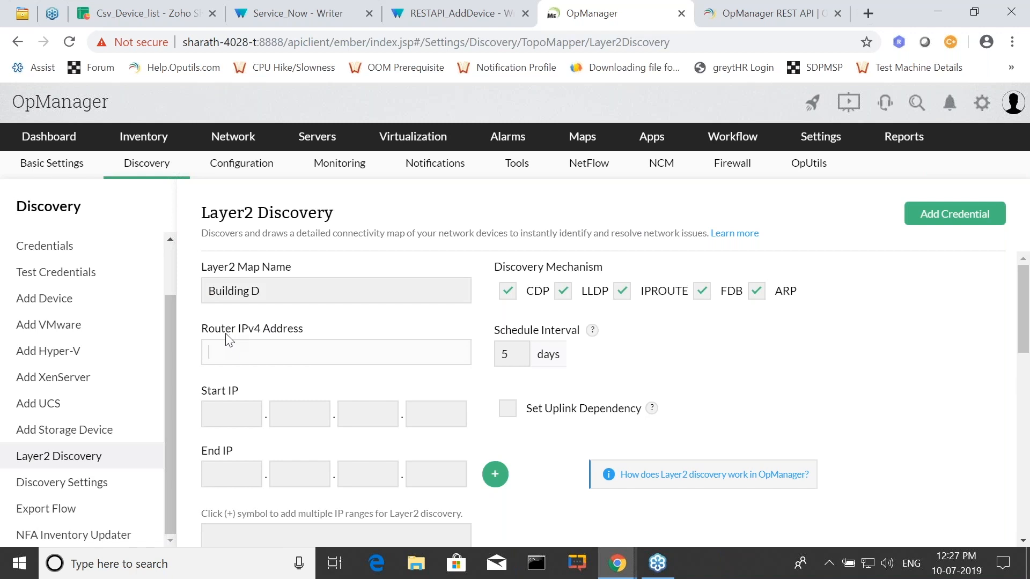
pyautogui.write('192.168.1.1')
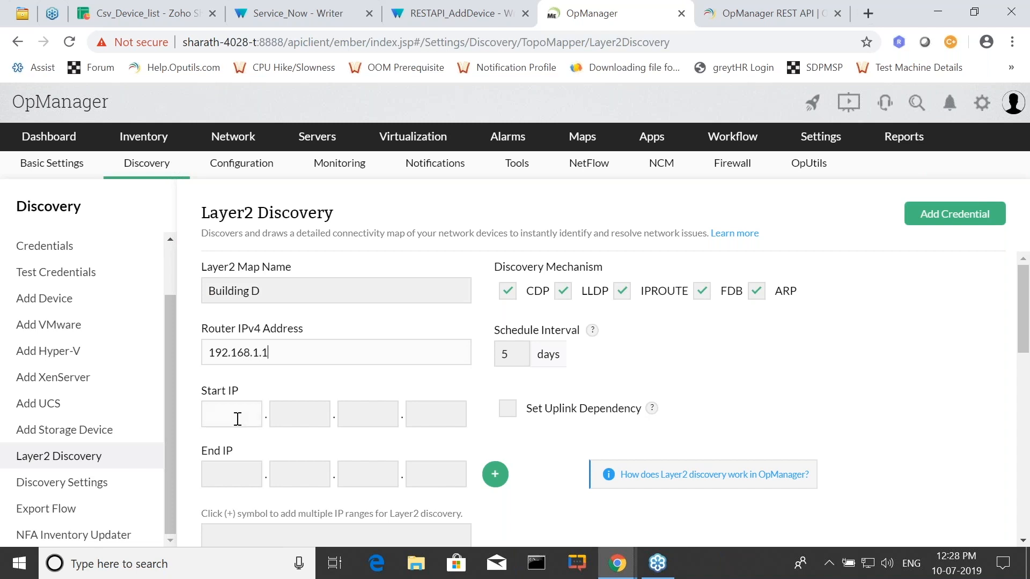
pyautogui.write('192.168')
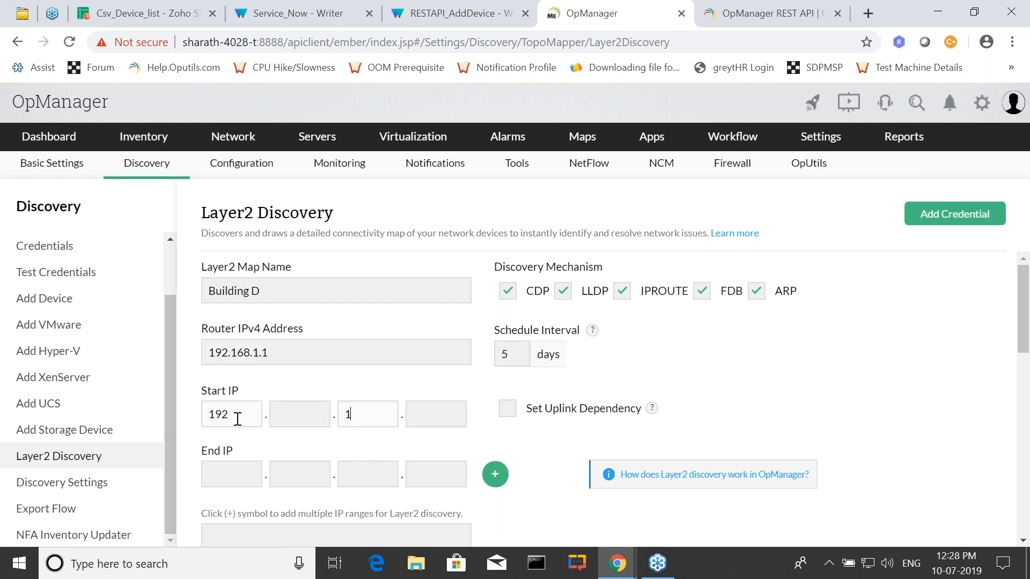
pyautogui.write('.1')
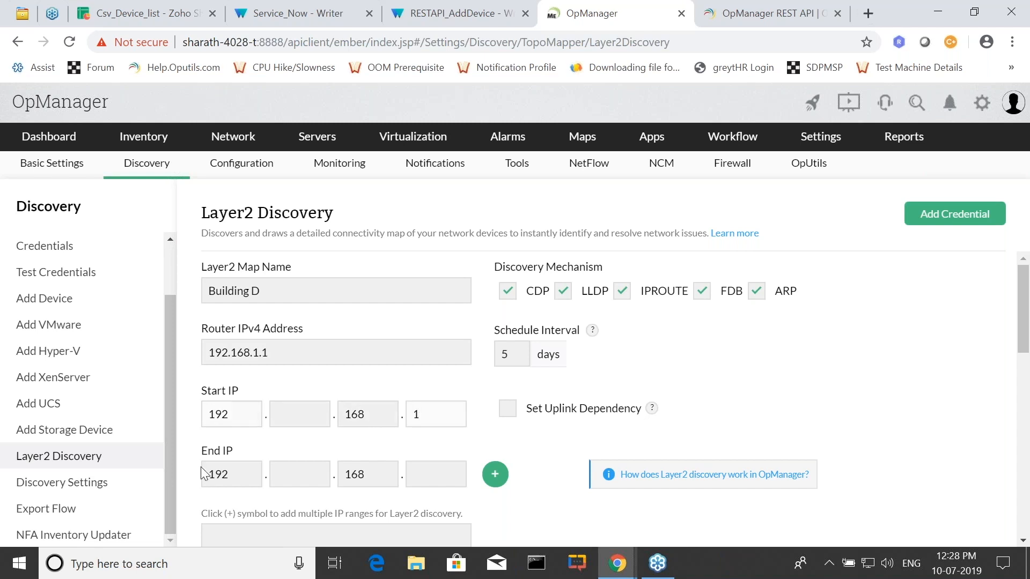
# Set the Start IP of the Layer2 discovery range to 192.168.1.2.
pyautogui.click(295, 418)
pyautogui.write('168')
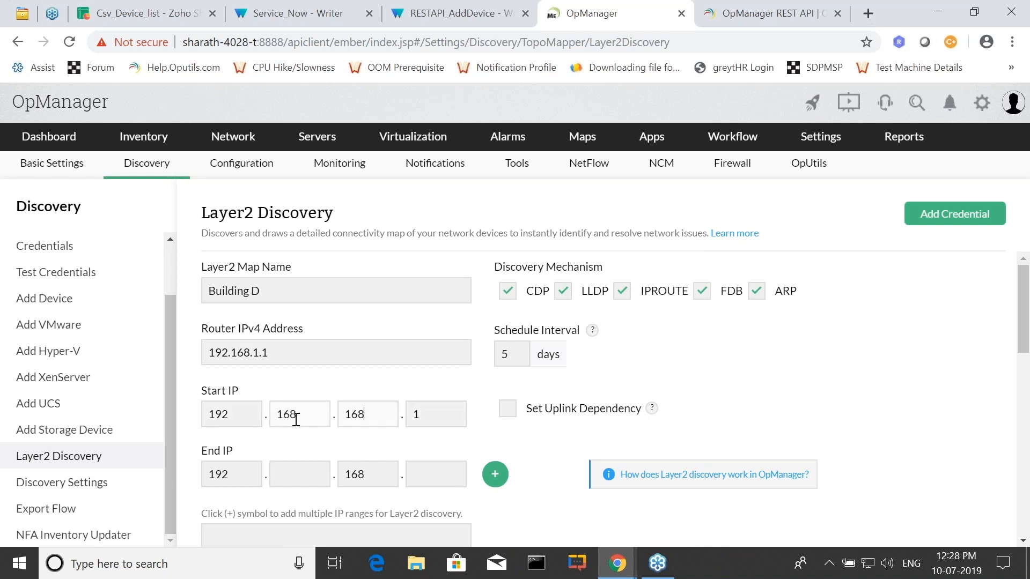
pyautogui.press('BackSpace')
pyautogui.press('BackSpace')
pyautogui.click(419, 420)
pyautogui.press('BackSpace')
pyautogui.write('2')
# Set the last part of the End IP to 100 and add the range to the discovery list.
pyautogui.click(435, 468)
pyautogui.write('100')
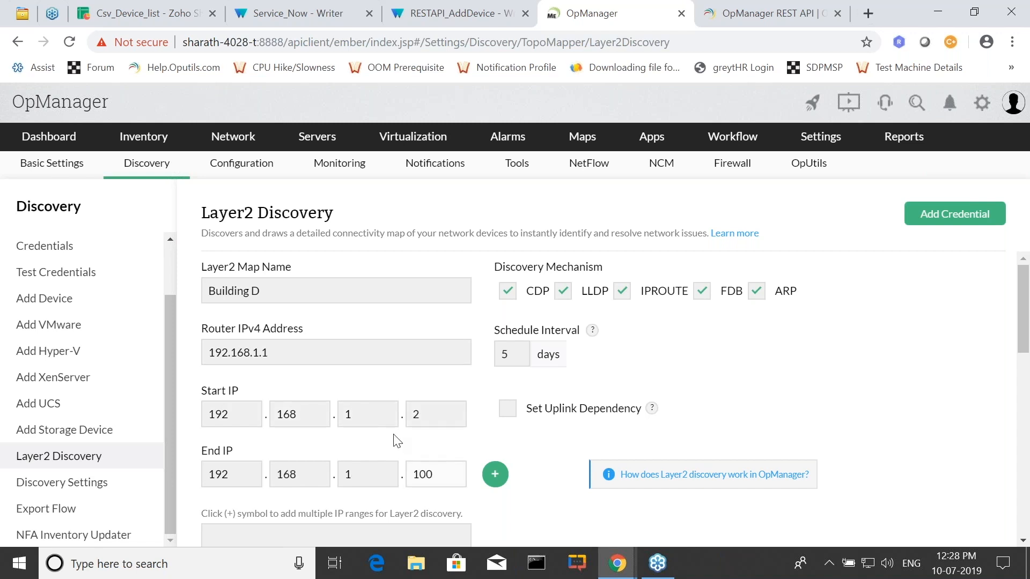
pyautogui.scroll(-1, 372, 366)
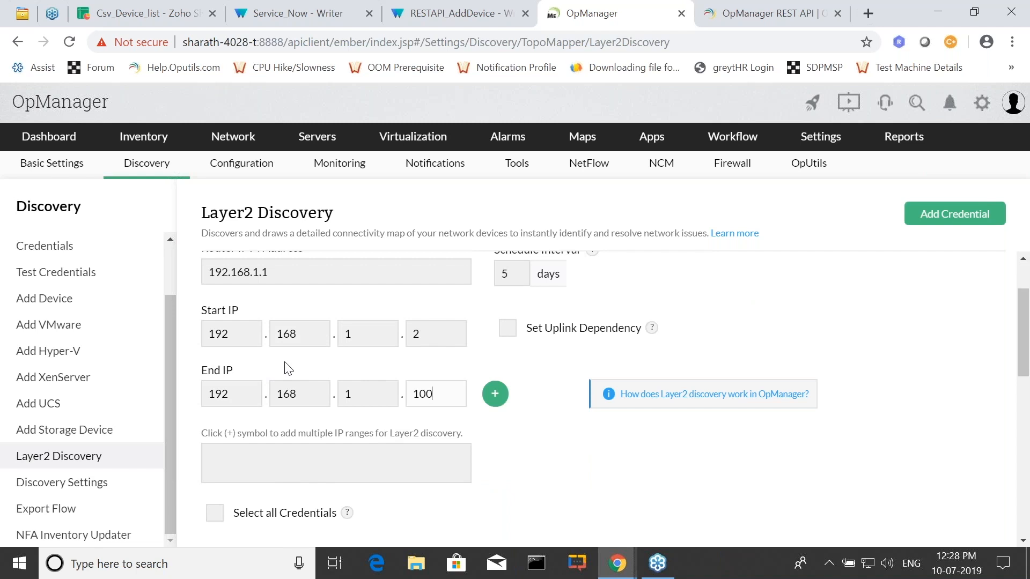
pyautogui.click(496, 394)
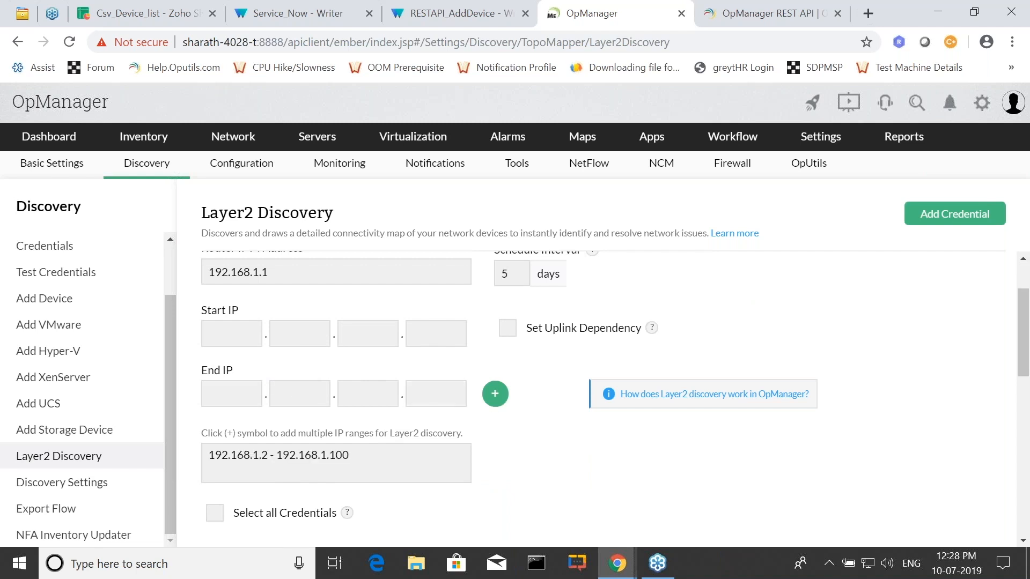
# Select all credentials for the Building D Layer2 discovery.
pyautogui.scroll(1, 586, 420)
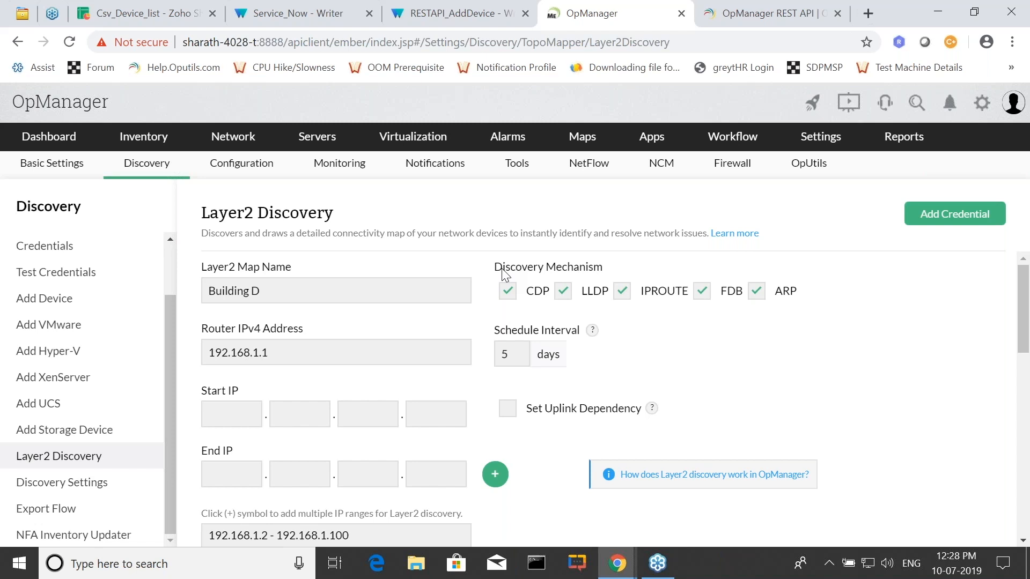
pyautogui.click(272, 359)
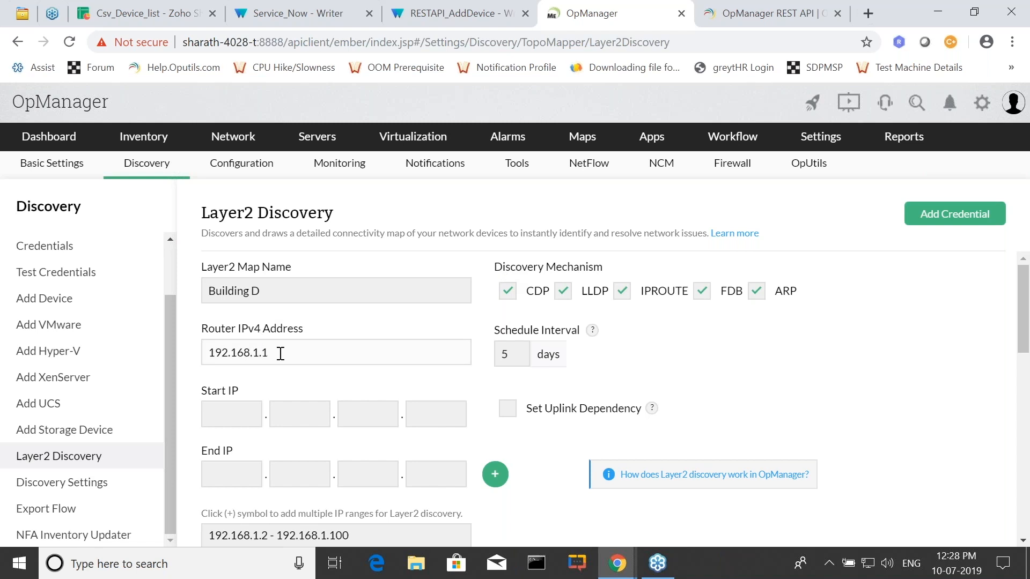
pyautogui.scroll(-5, 410, 438)
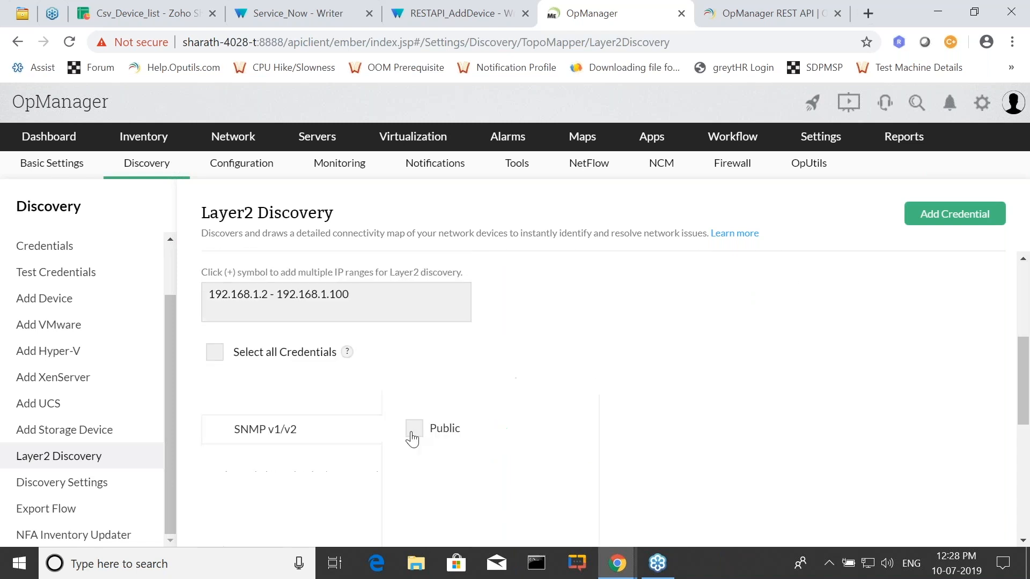
pyautogui.scroll(2, 547, 426)
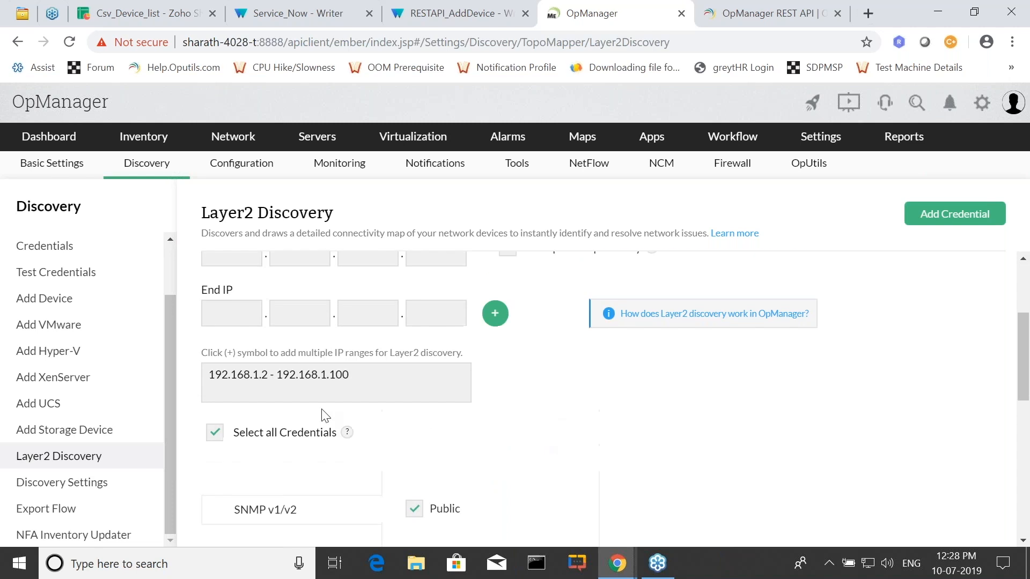
pyautogui.click(347, 398)
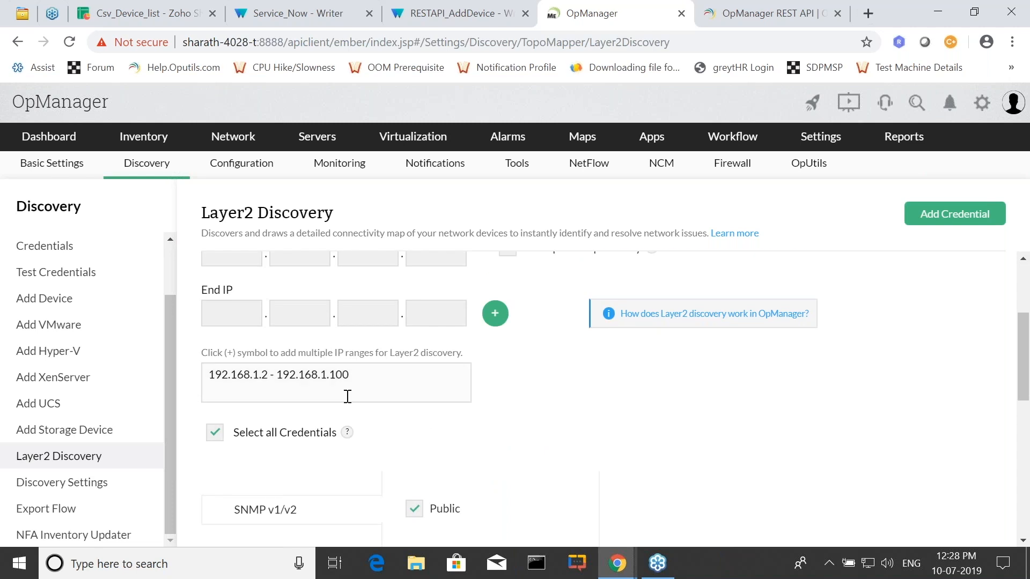
# Enable Set Uplink Dependency for the Building D map and review the rest of the form.
pyautogui.scroll(3, 497, 416)
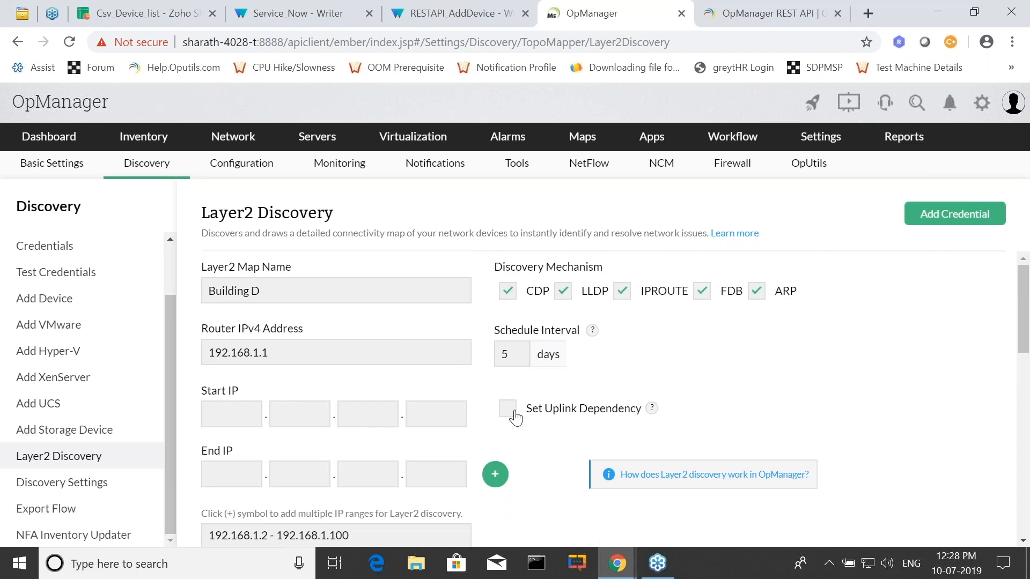
pyautogui.click(516, 416)
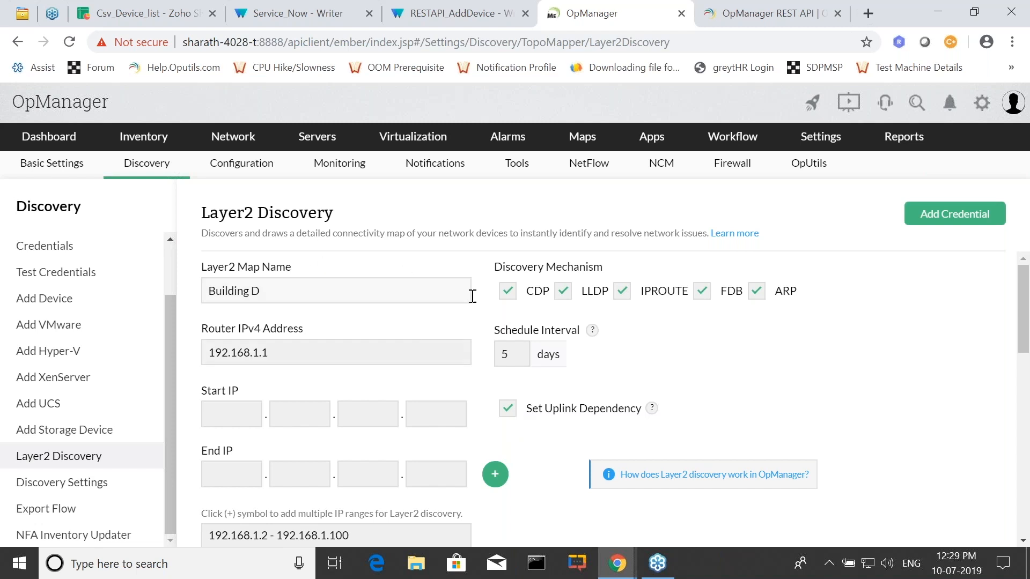
pyautogui.scroll(-6, 554, 445)
pyautogui.scroll(-2, 658, 449)
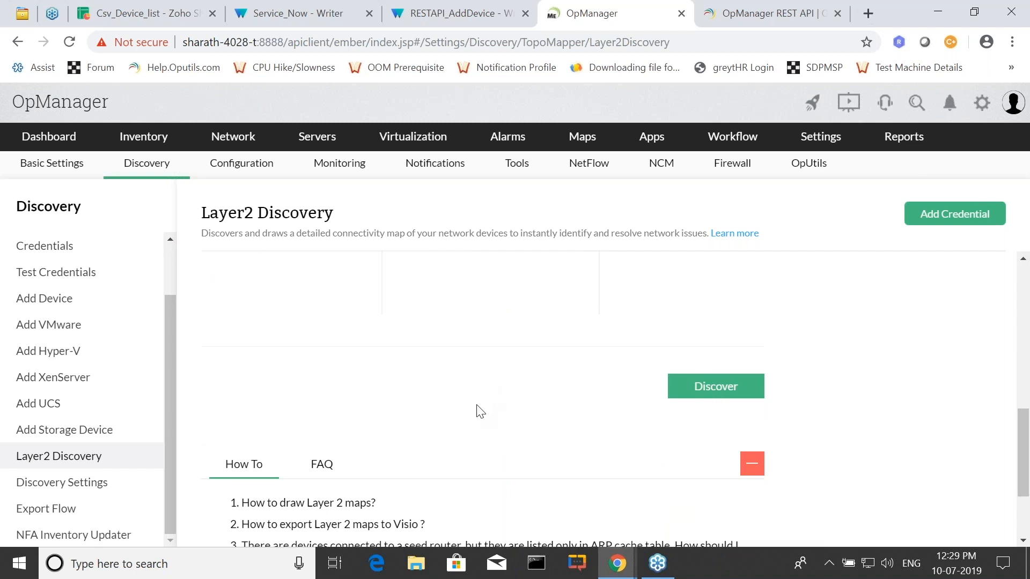
pyautogui.scroll(5, 478, 412)
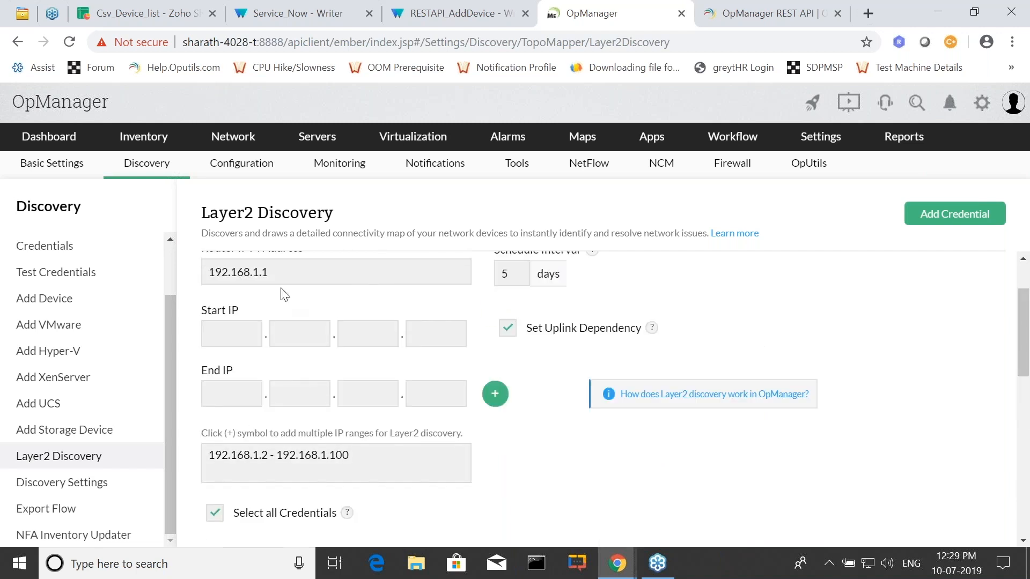
# Open the existing MainOffice Layer2 map and examine its device connections.
pyautogui.moveTo(599, 139)
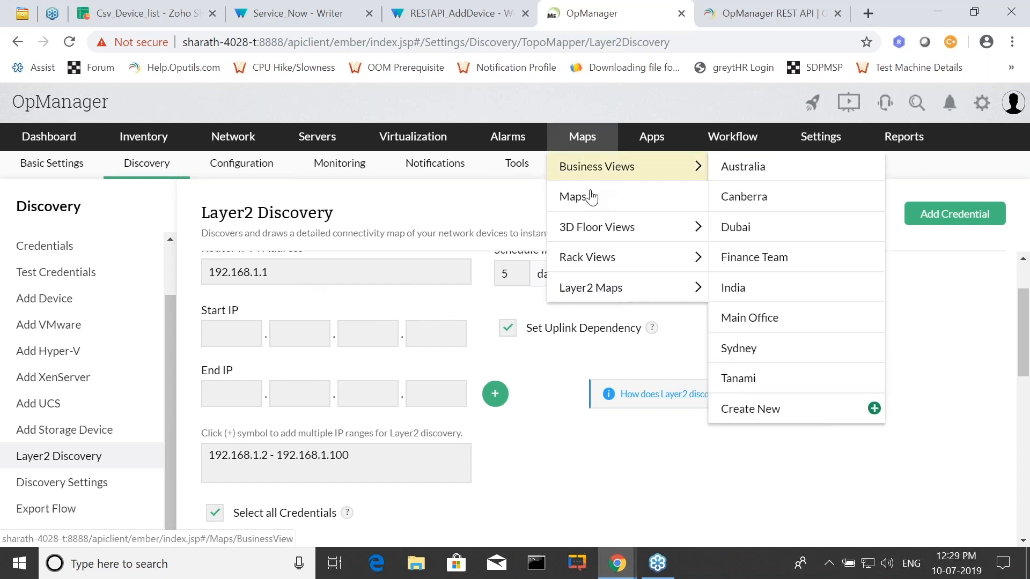
pyautogui.click(573, 196)
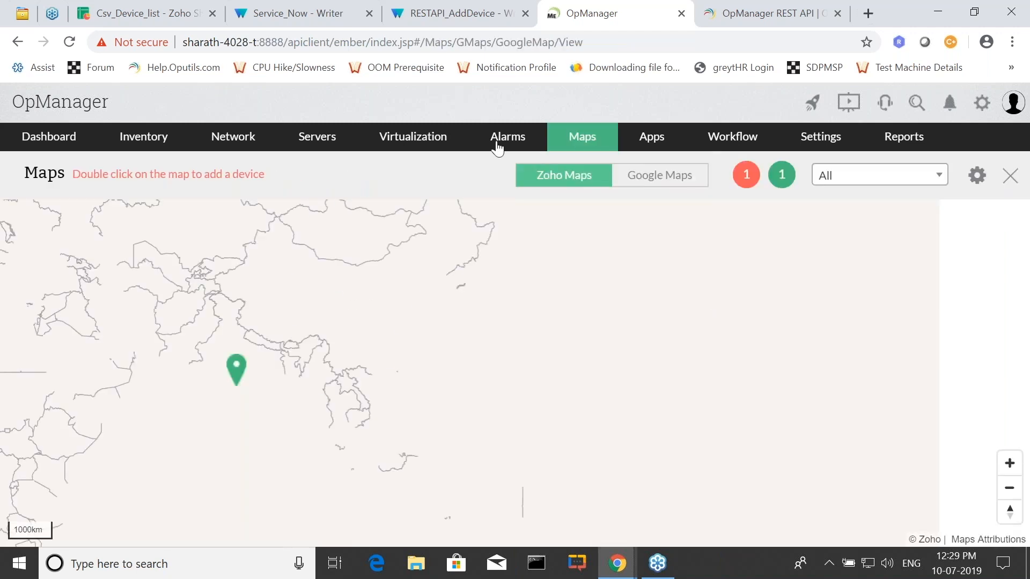
pyautogui.click(581, 143)
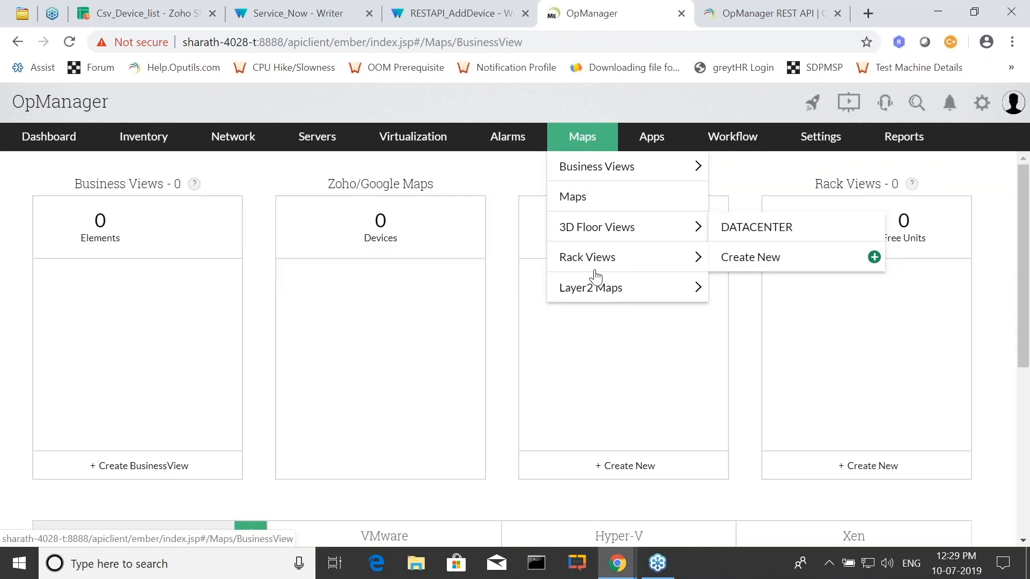
pyautogui.scroll(-3, 228, 372)
pyautogui.click(74, 442)
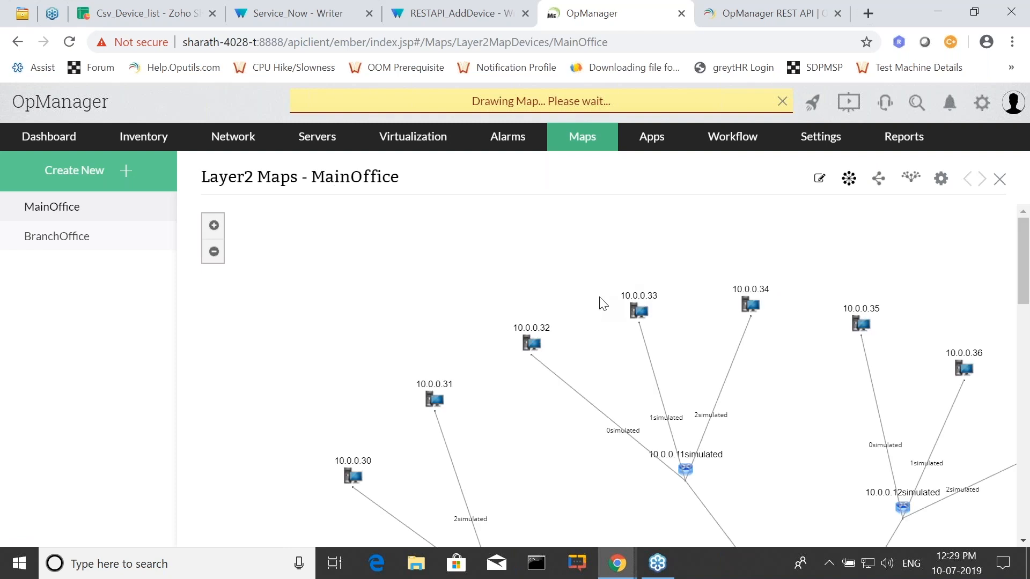
pyautogui.scroll(-4, 640, 345)
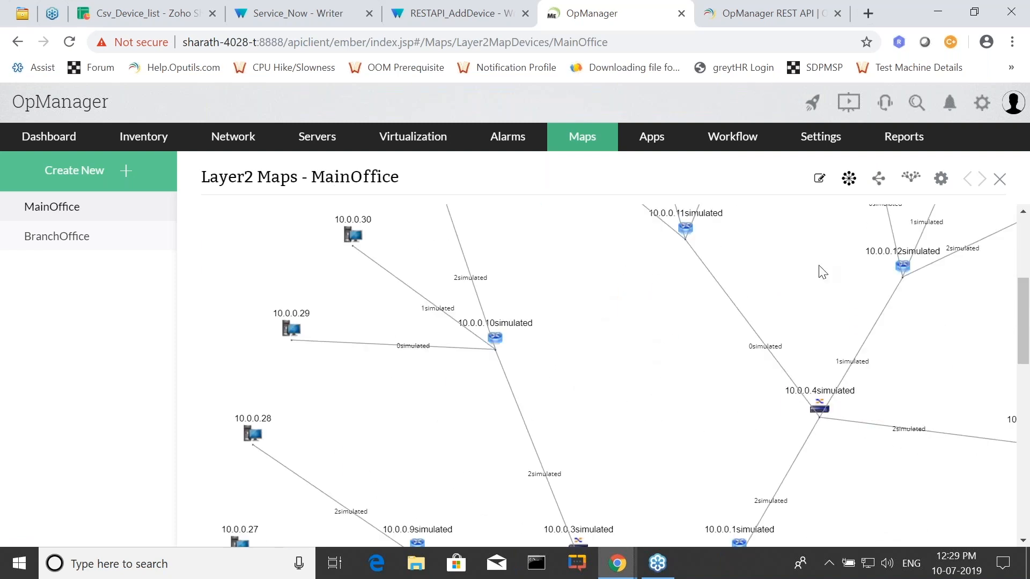
pyautogui.scroll(-4, 660, 368)
pyautogui.scroll(-3, 651, 365)
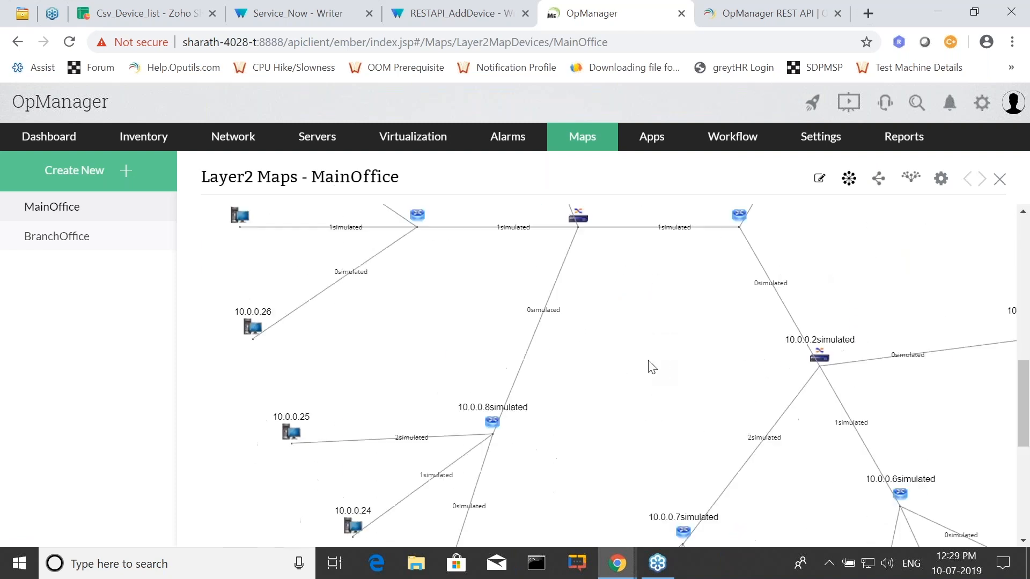
# View the MainOffice map in the radial layout, the Node Link layout and the remaining layout option.
pyautogui.click(848, 181)
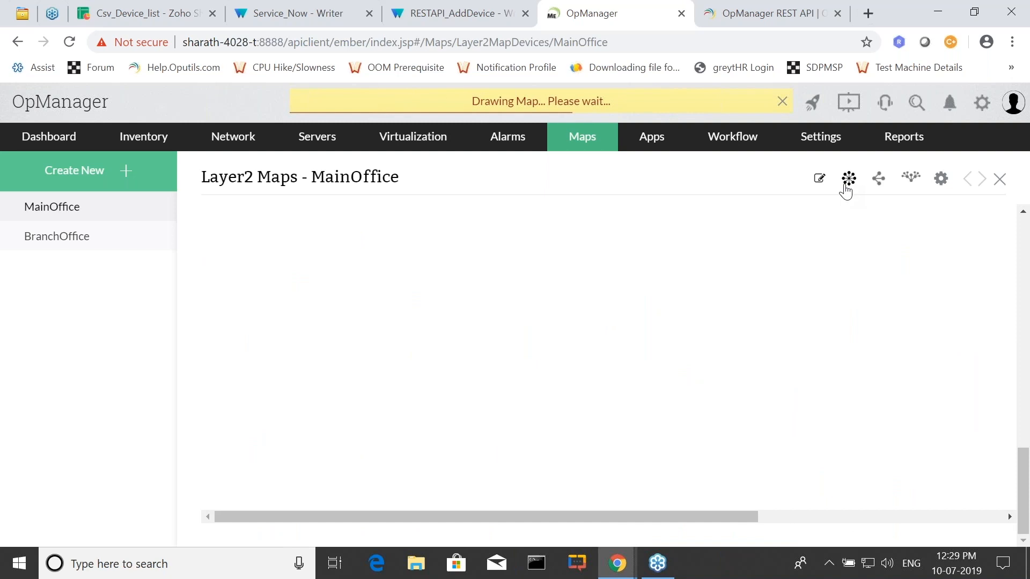
pyautogui.scroll(-2, 617, 343)
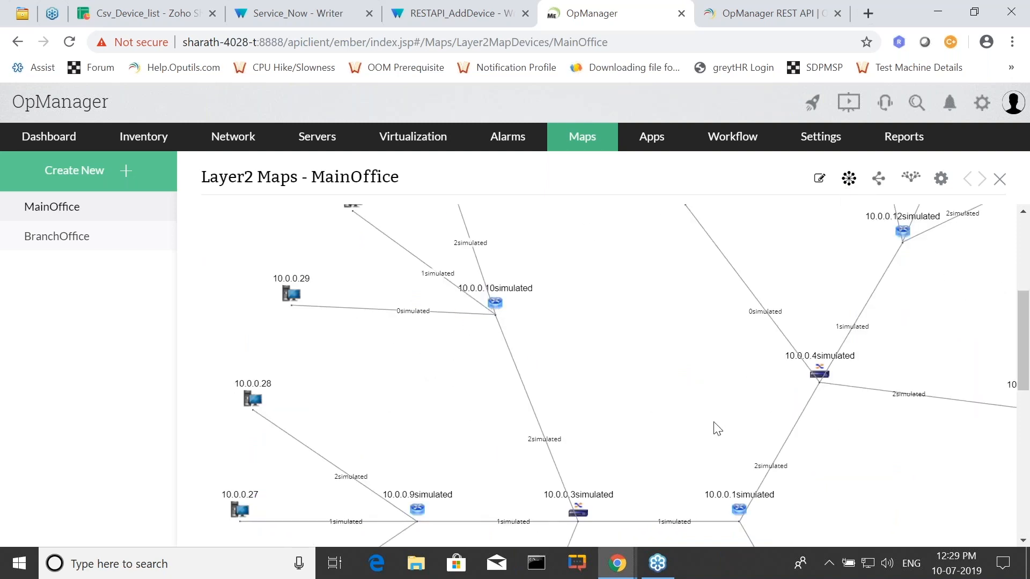
pyautogui.scroll(-5, 617, 322)
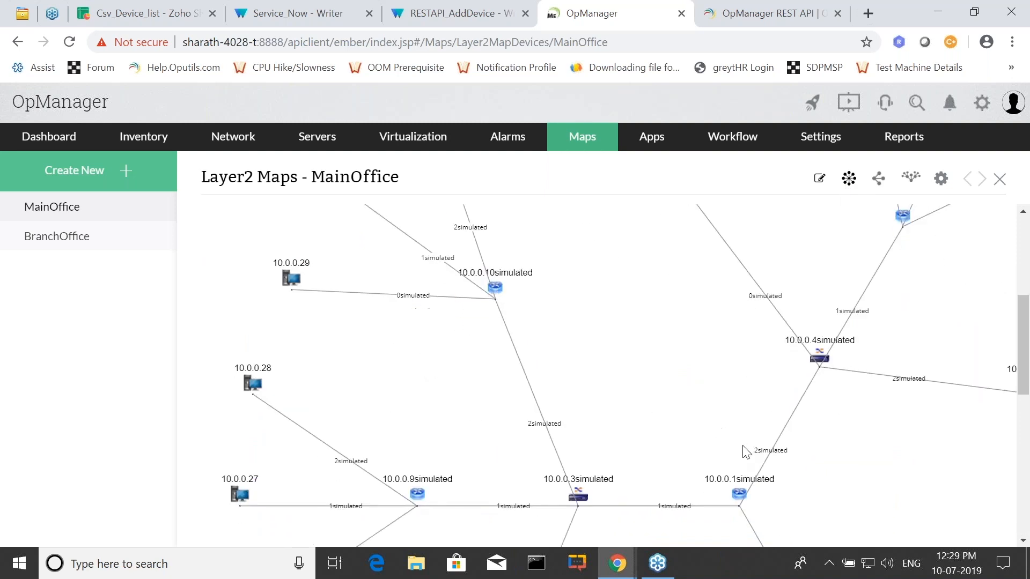
pyautogui.click(878, 181)
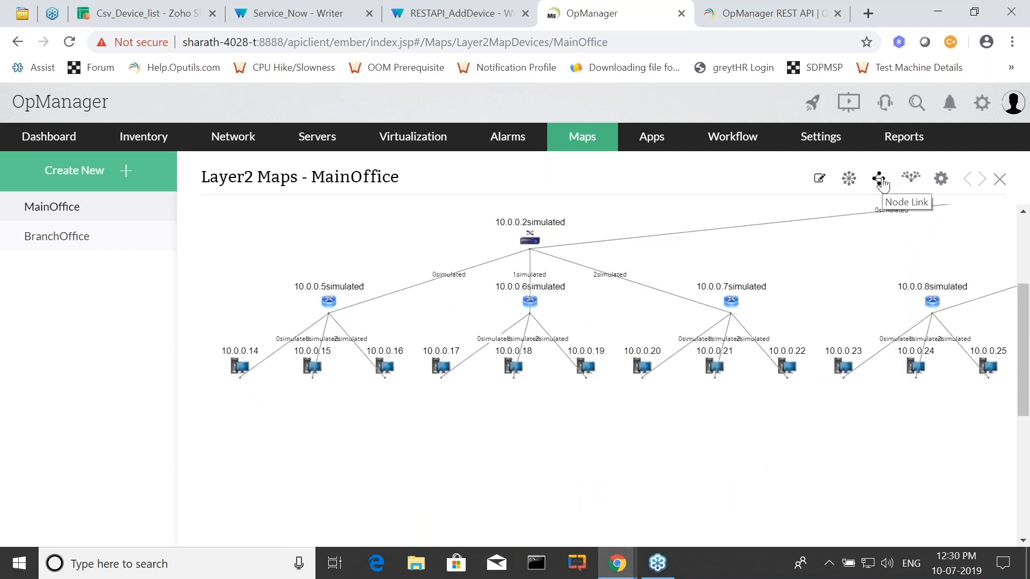
pyautogui.click(910, 181)
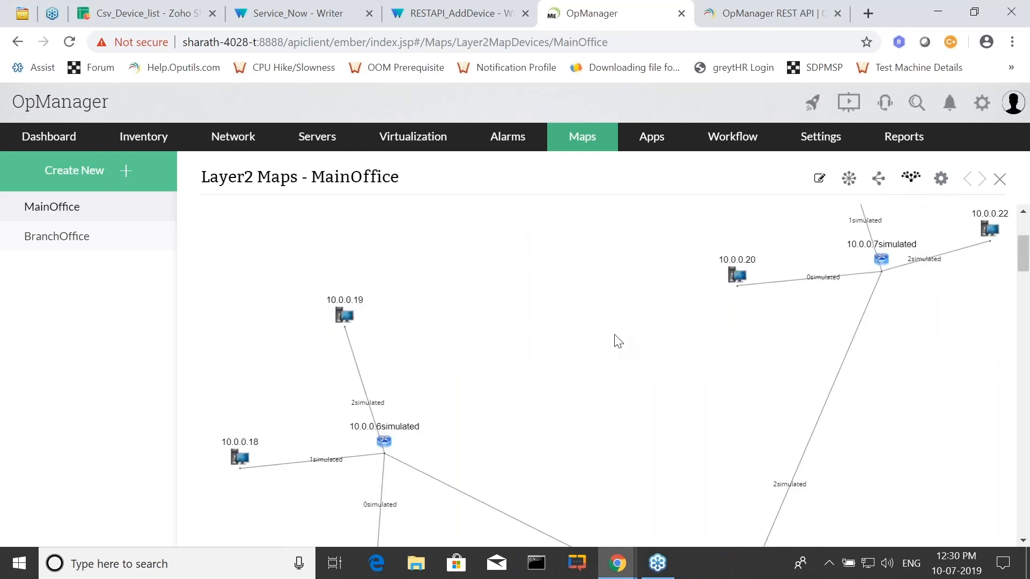
pyautogui.scroll(-7, 617, 340)
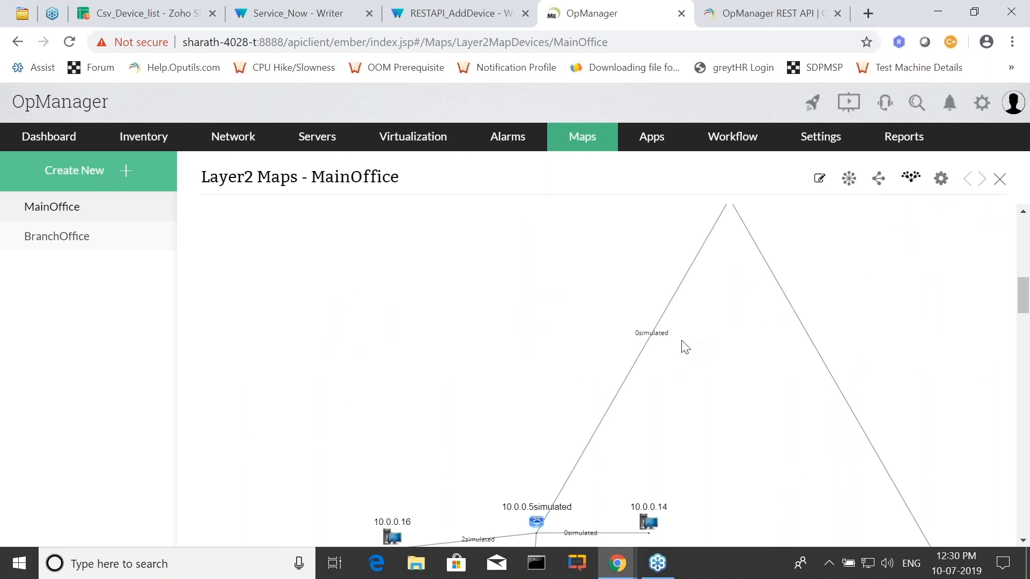
# Open Import Devices for the MainOffice map and select devices 10.0.0.2 through 10.0.0.9.
pyautogui.click(941, 179)
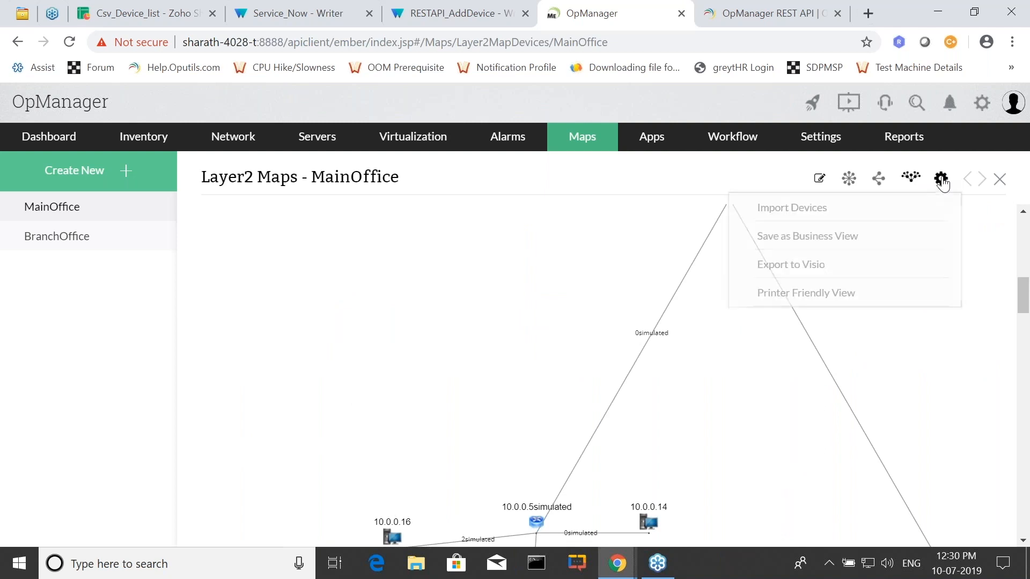
pyautogui.click(842, 216)
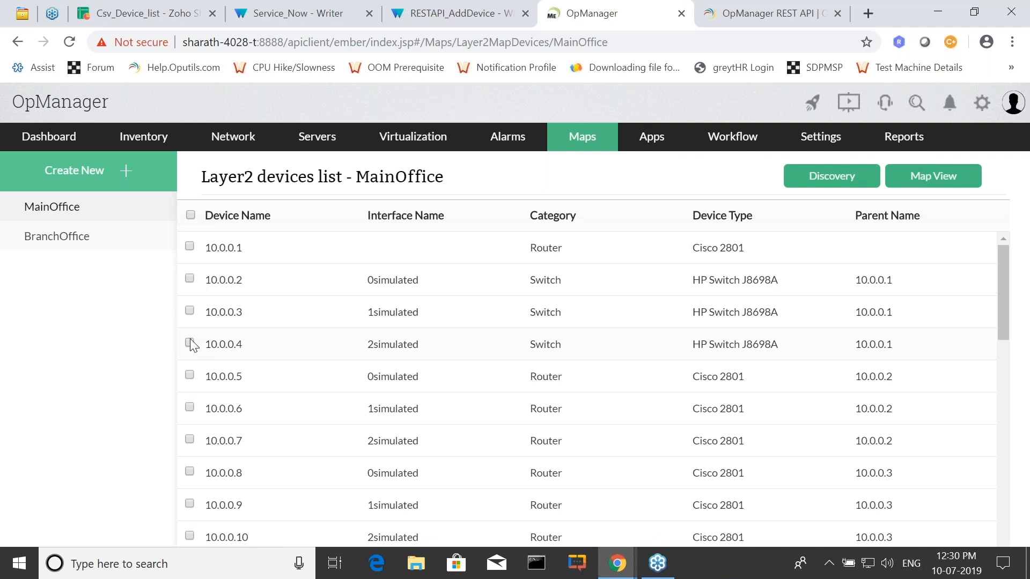
pyautogui.click(191, 278)
pyautogui.scroll(-7, 273, 381)
pyautogui.scroll(-6, 267, 377)
pyautogui.scroll(15, 265, 376)
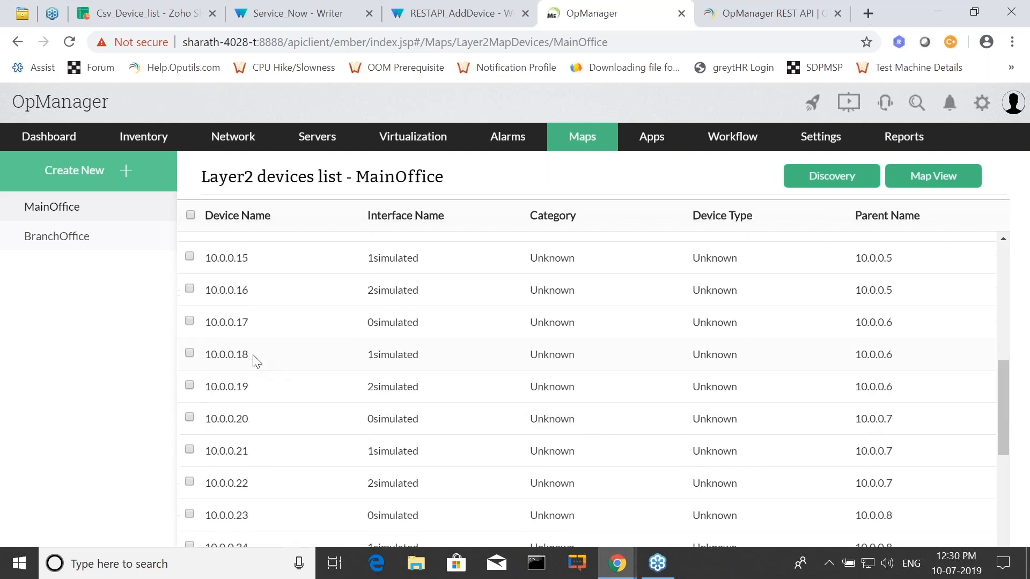
pyautogui.click(189, 375)
pyautogui.click(190, 407)
pyautogui.click(189, 439)
pyautogui.click(189, 472)
pyautogui.click(189, 504)
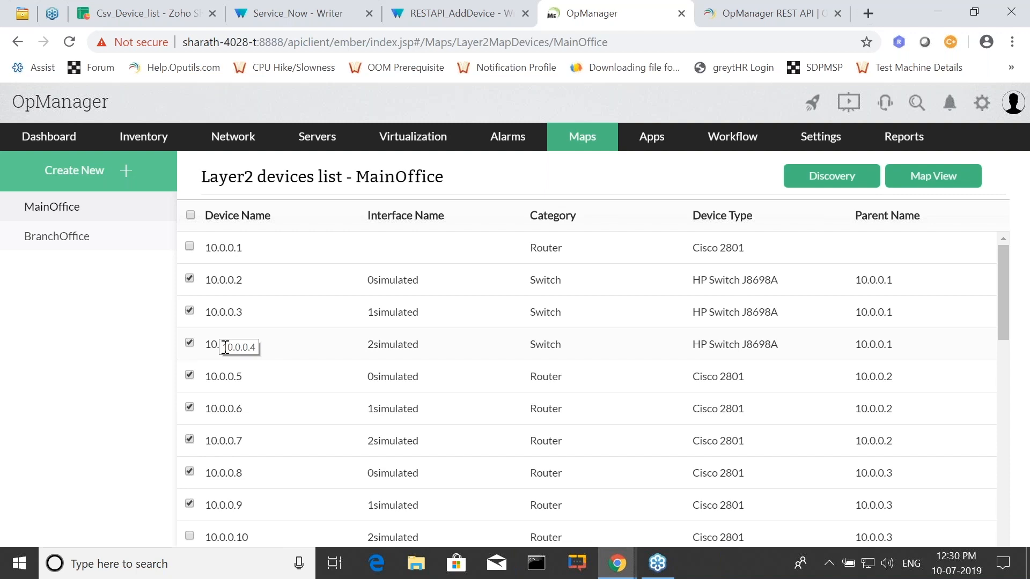
pyautogui.hotkey('alt', 'Tab')
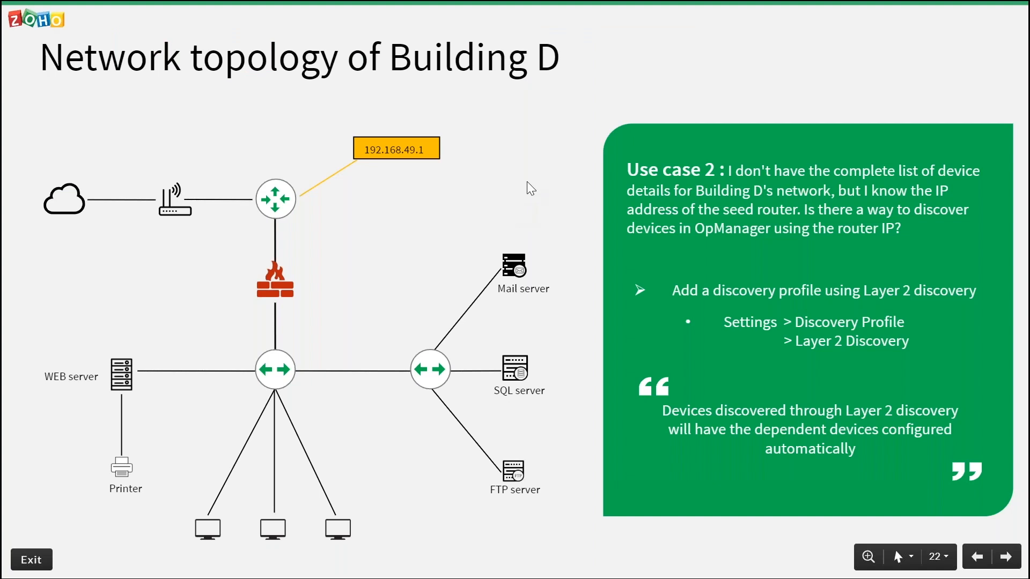
pyautogui.click(527, 181)
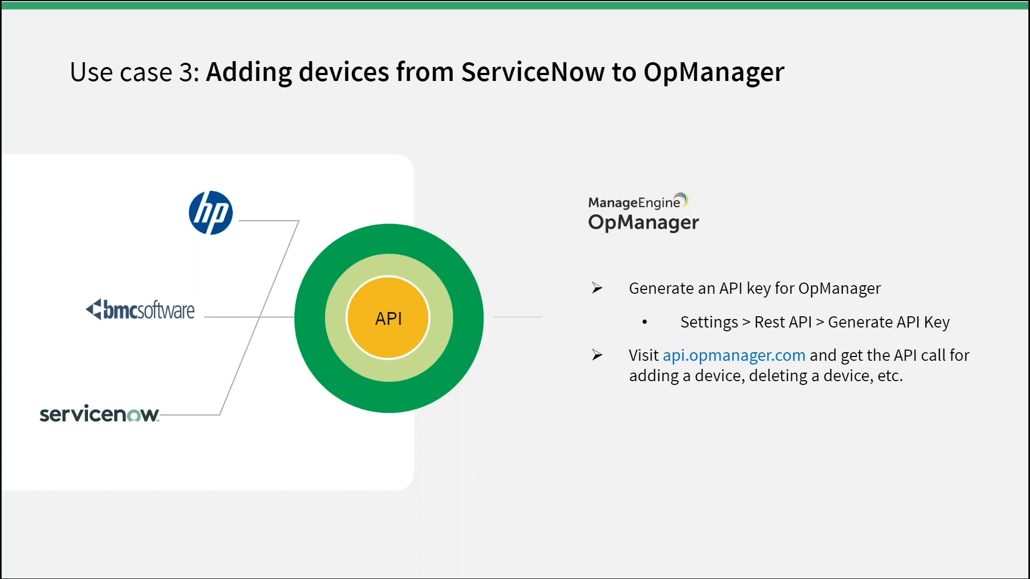
# Switch from the slides to the OpManager REST API help page and look through its table of API calls.
pyautogui.hotkey('alt', 'Tab')
pyautogui.click(767, 14)
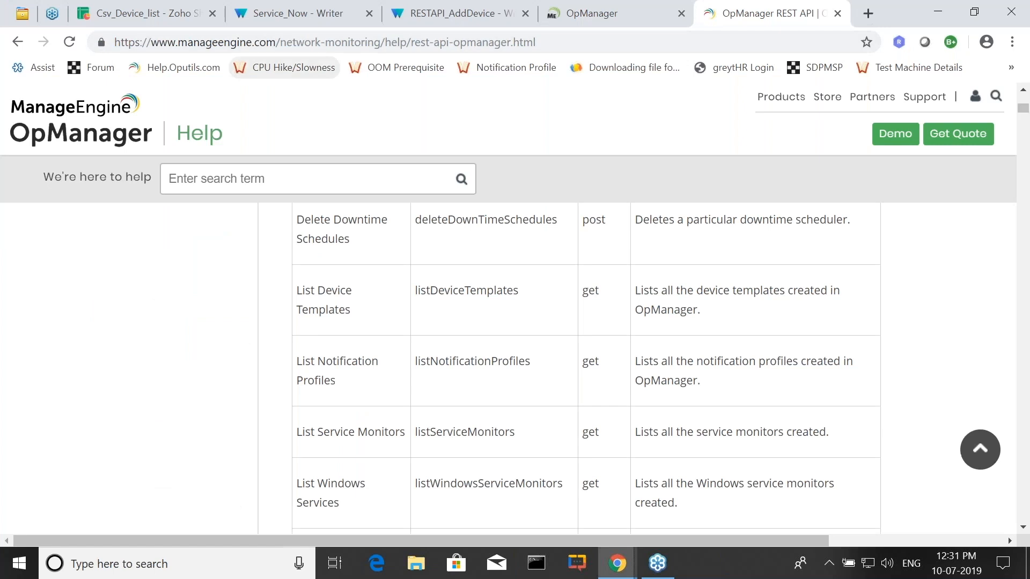
pyautogui.scroll(-3, 655, 365)
pyautogui.scroll(-9, 534, 402)
pyautogui.scroll(-8, 507, 432)
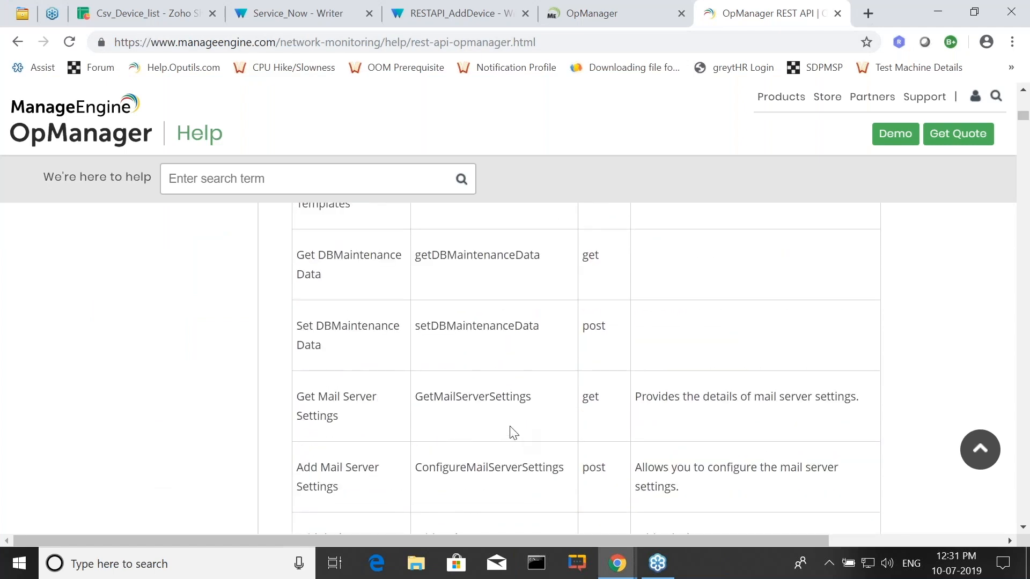
pyautogui.scroll(-2, 610, 422)
pyautogui.scroll(-8, 606, 426)
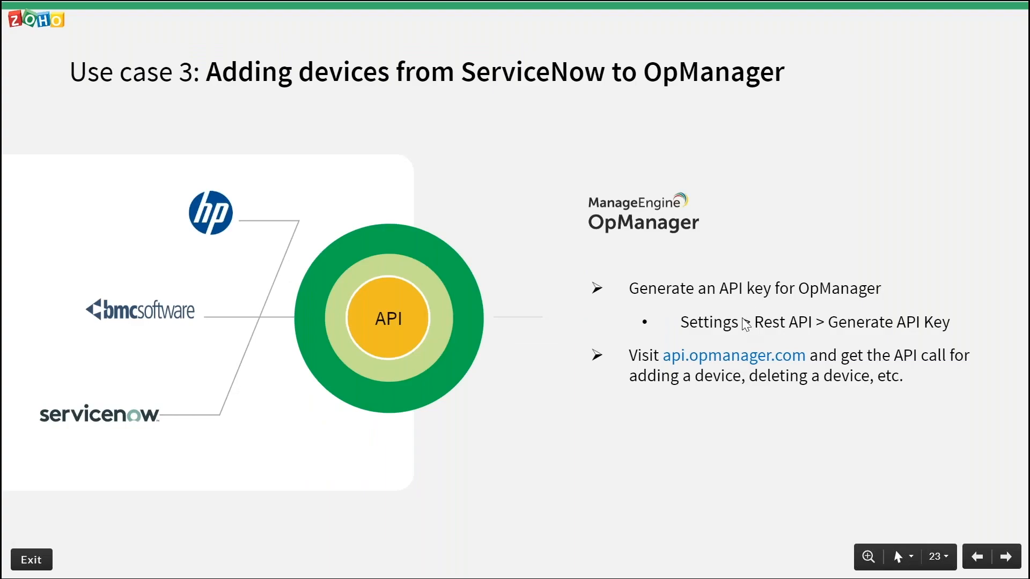
# Return to OpManager in the browser and open the REST API page in the settings to view the API key.
pyautogui.hotkey('alt', 'Tab')
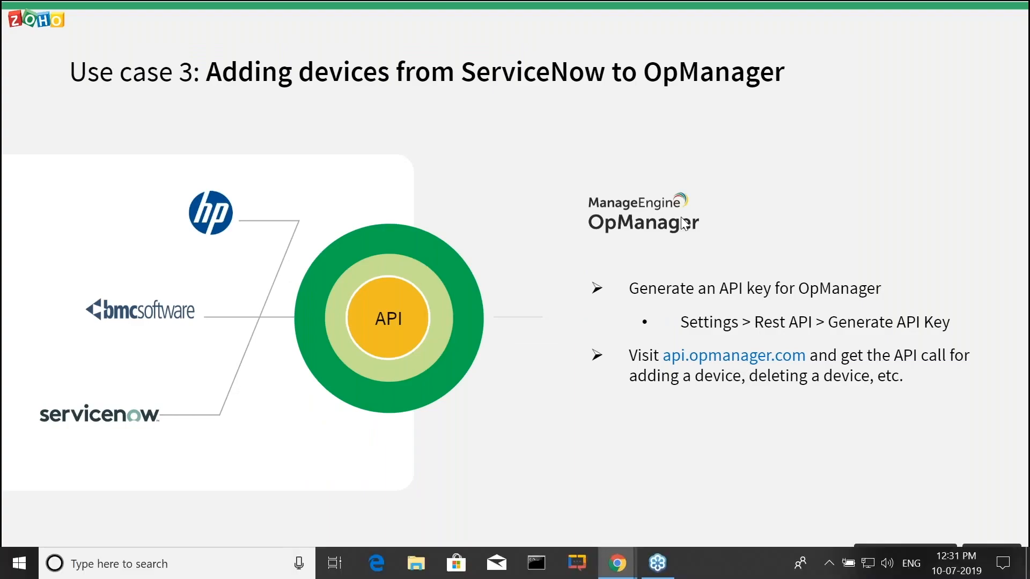
pyautogui.click(640, 22)
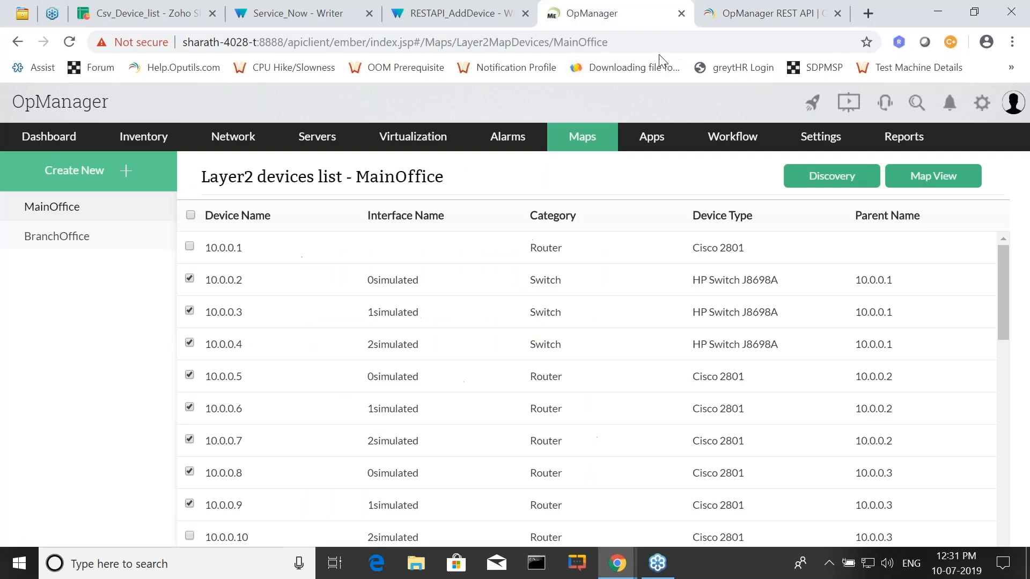
pyautogui.click(842, 141)
pyautogui.scroll(-3, 97, 263)
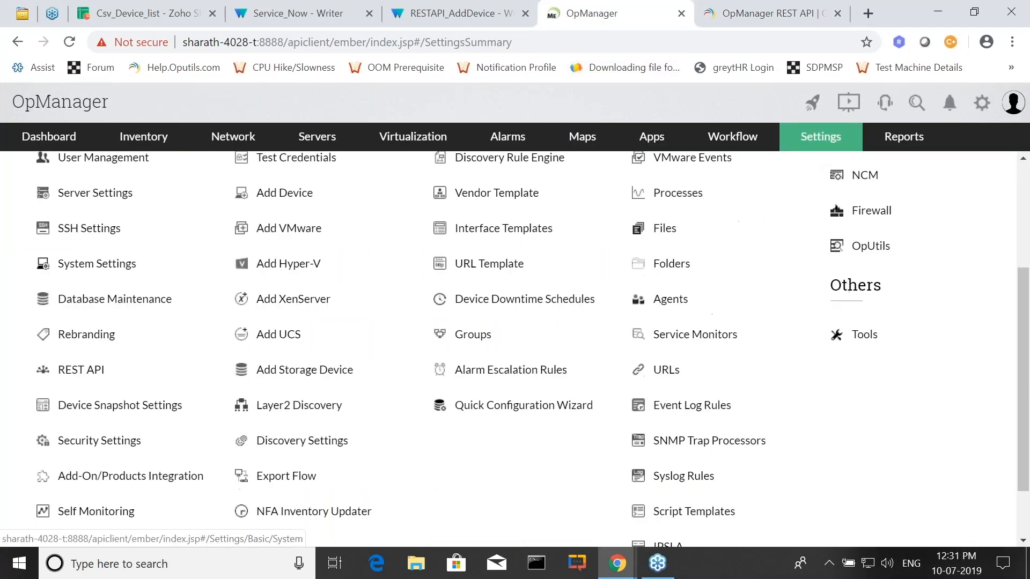
pyautogui.scroll(-2, 96, 264)
pyautogui.click(82, 296)
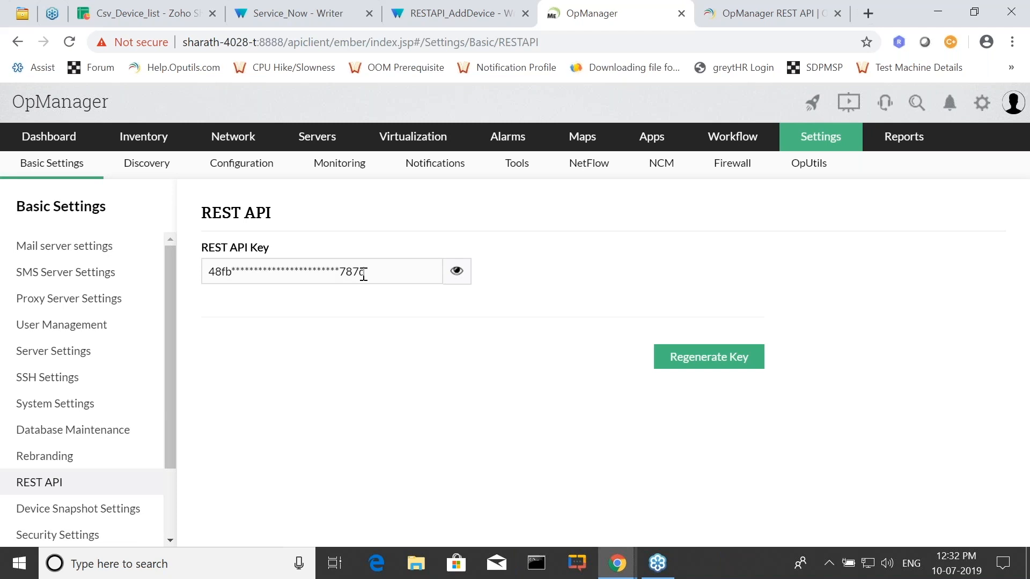
# Open the Service_Now document and review its list of device IP addresses and credential names through to the end.
pyautogui.click(292, 5)
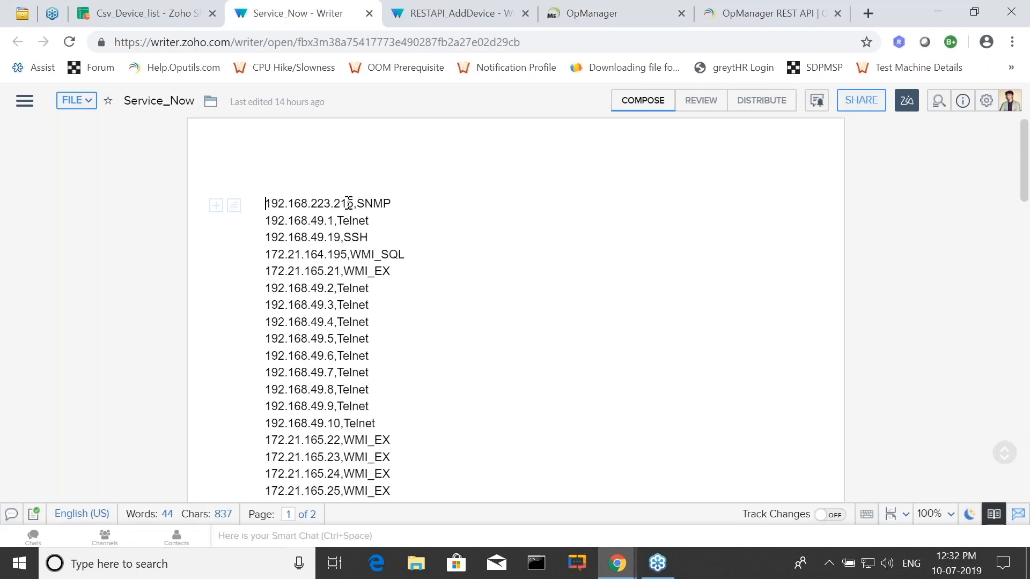
pyautogui.scroll(-1, 367, 227)
pyautogui.scroll(-8, 367, 228)
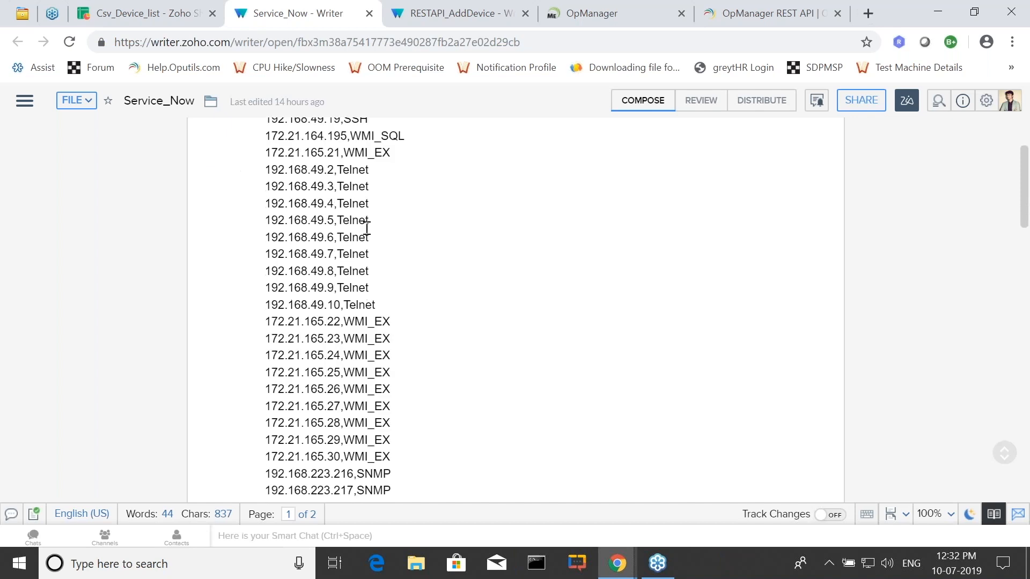
pyautogui.moveTo(367, 259); pyautogui.dragTo(391, 259)
pyautogui.moveTo(286, 263); pyautogui.dragTo(390, 261)
pyautogui.scroll(-3, 345, 366)
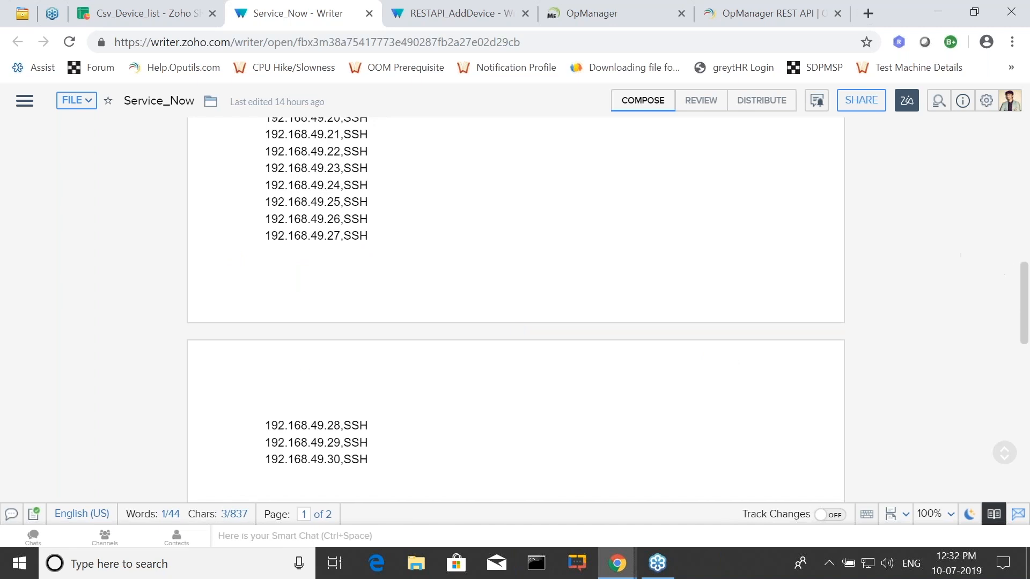
pyautogui.scroll(-3, 327, 459)
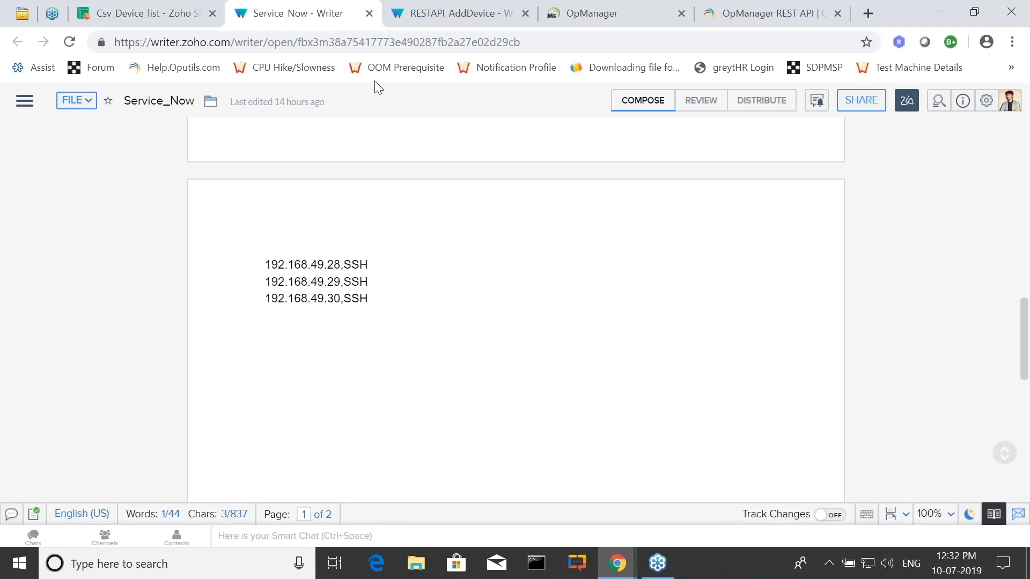
# Open the RESTAPI_AddDevice document and examine the script's request URL, highlighting its addDevice call.
pyautogui.click(422, 14)
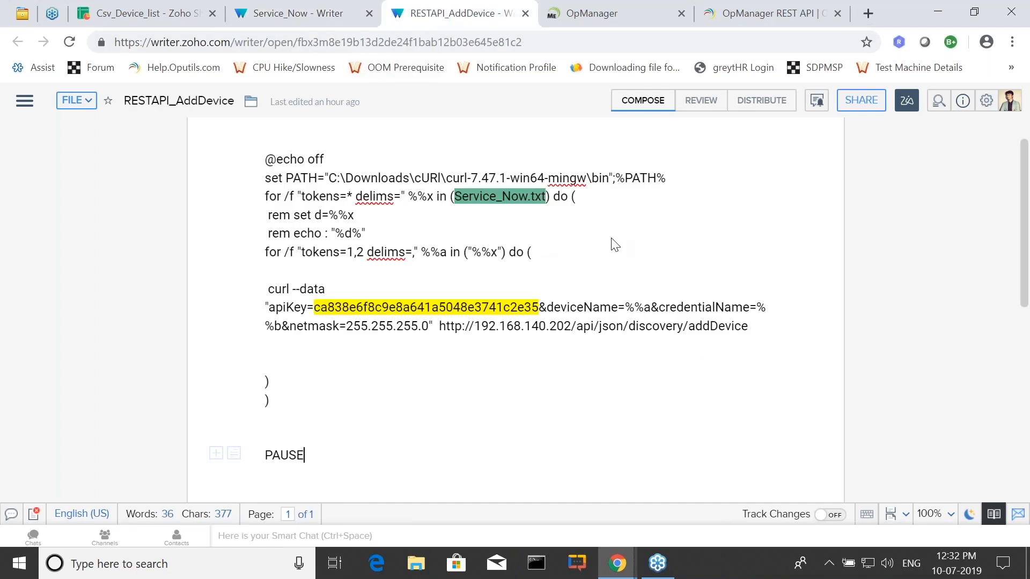
pyautogui.click(604, 251)
pyautogui.moveTo(752, 327); pyautogui.dragTo(547, 324)
pyautogui.click(671, 375)
pyautogui.moveTo(690, 325); pyautogui.dragTo(750, 327)
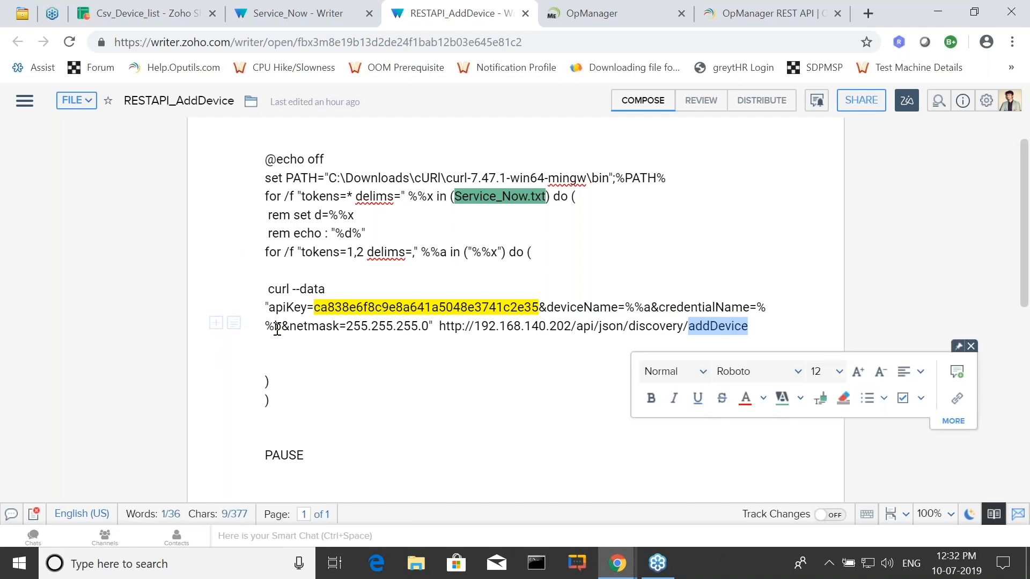
pyautogui.click(423, 387)
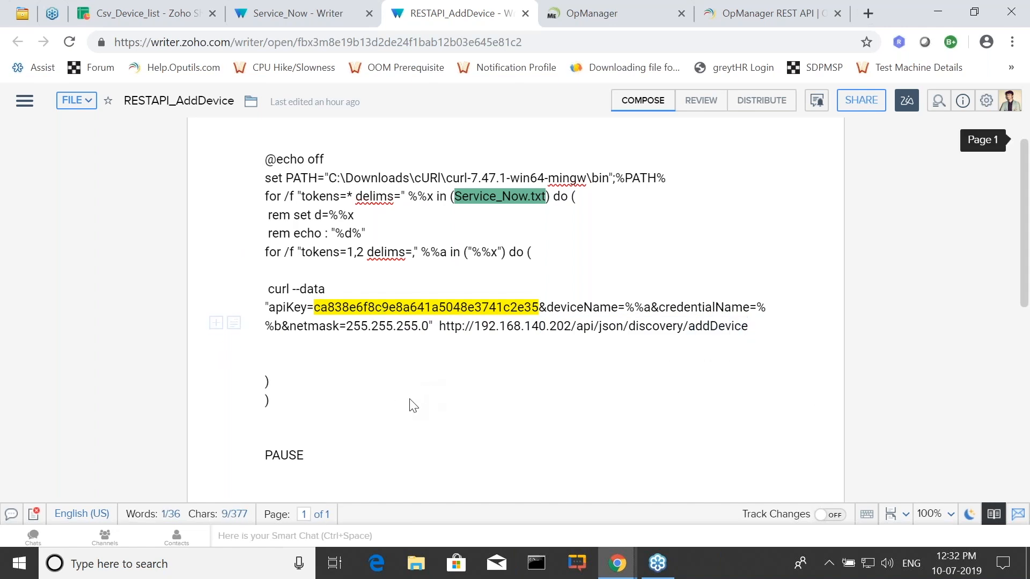
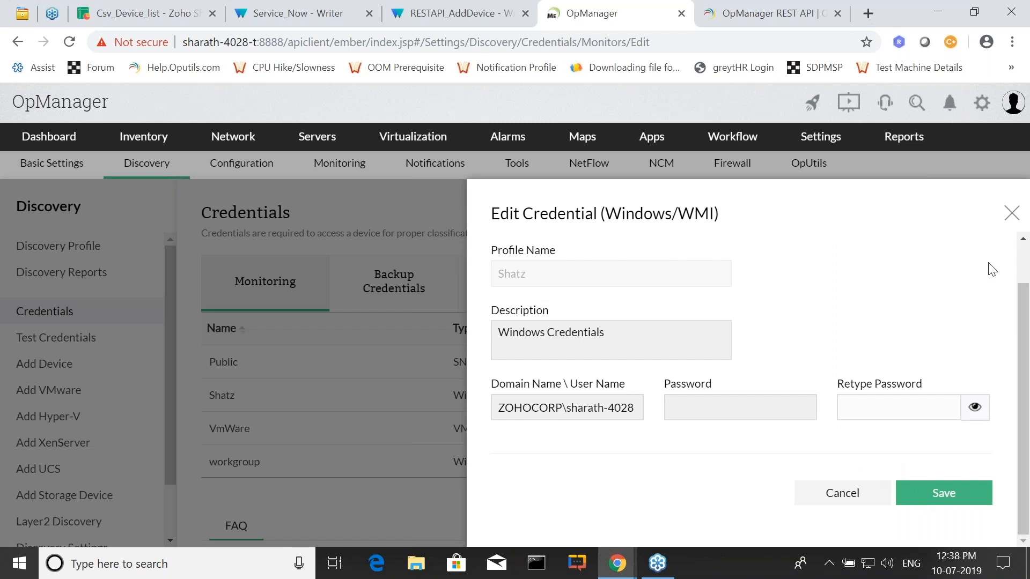
# Close the credential being edited and open the Test Credentials page in the discovery settings.
pyautogui.click(1012, 215)
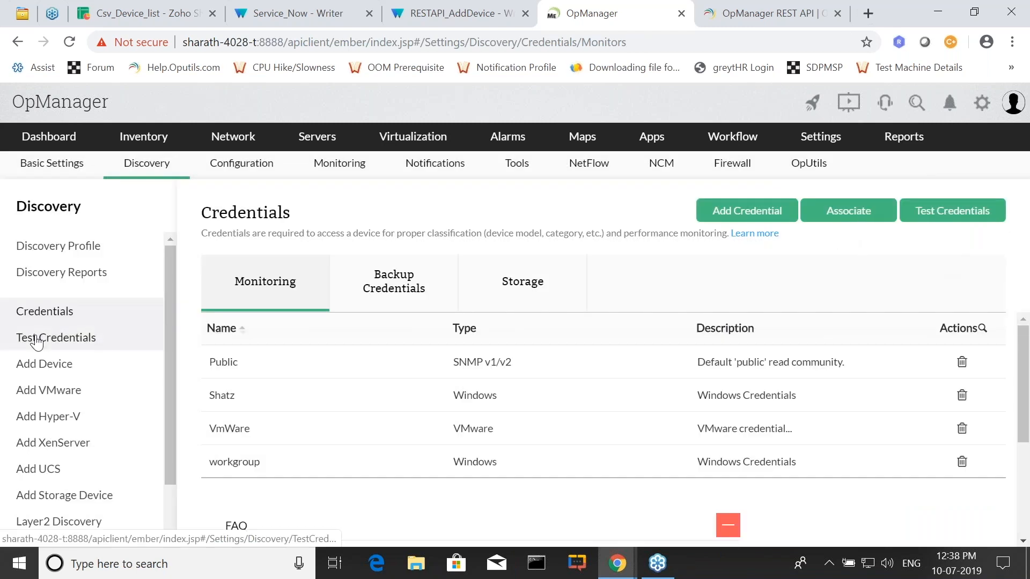
pyautogui.click(39, 339)
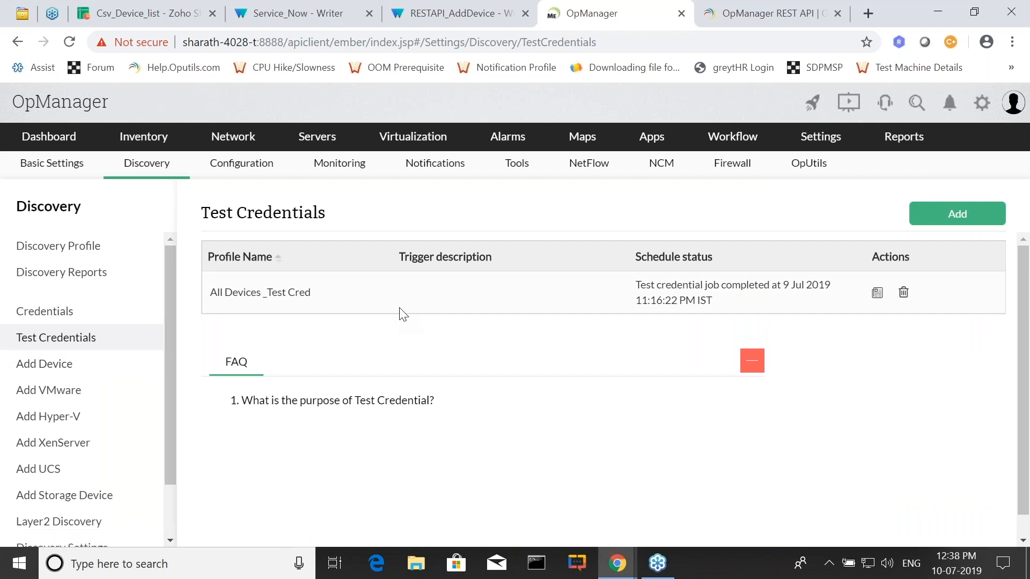
# Start a new credential test schedule, set the device type to India, and select all of its available devices.
pyautogui.click(936, 217)
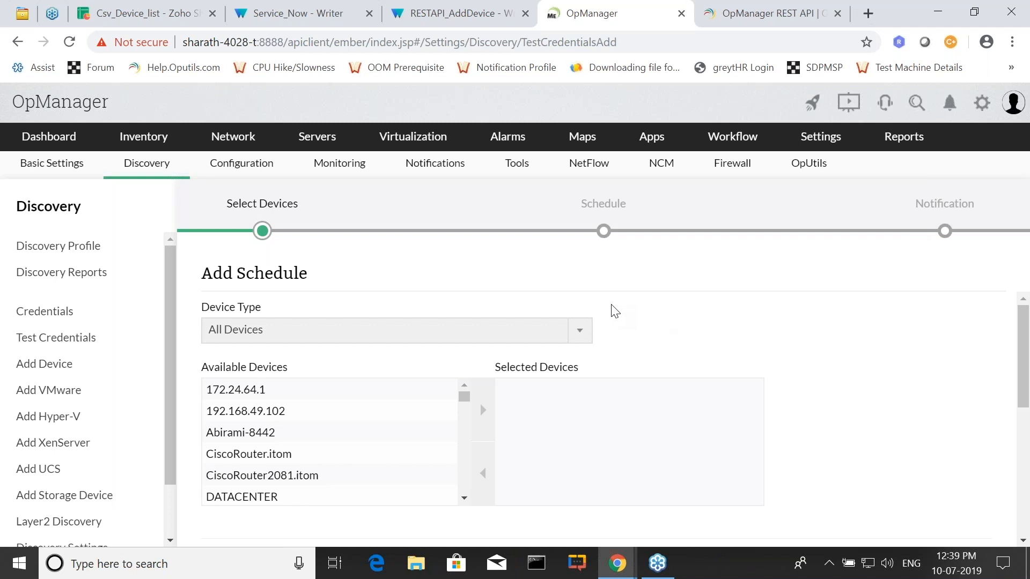
pyautogui.click(371, 331)
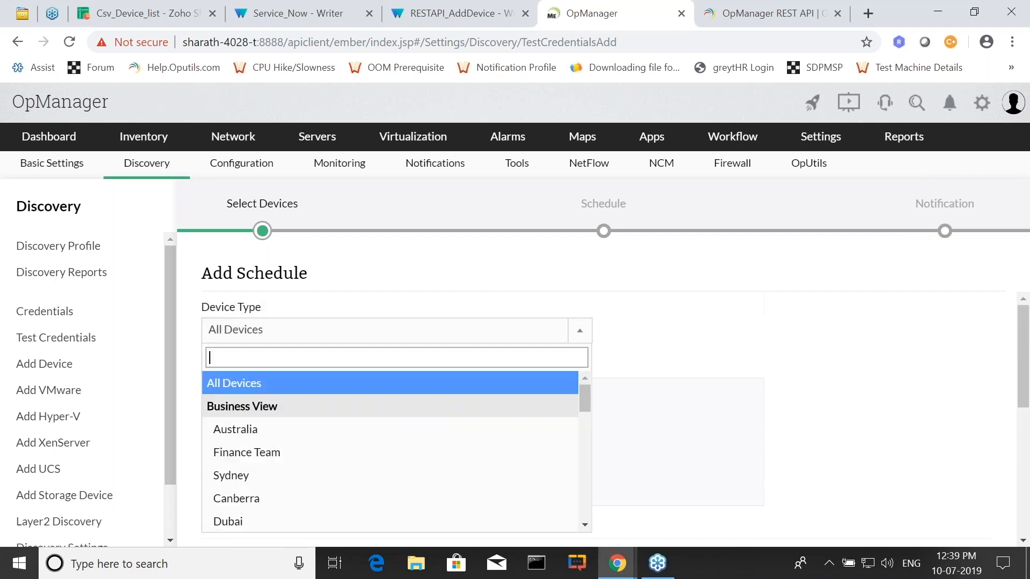
pyautogui.scroll(-2, 252, 491)
pyautogui.click(250, 489)
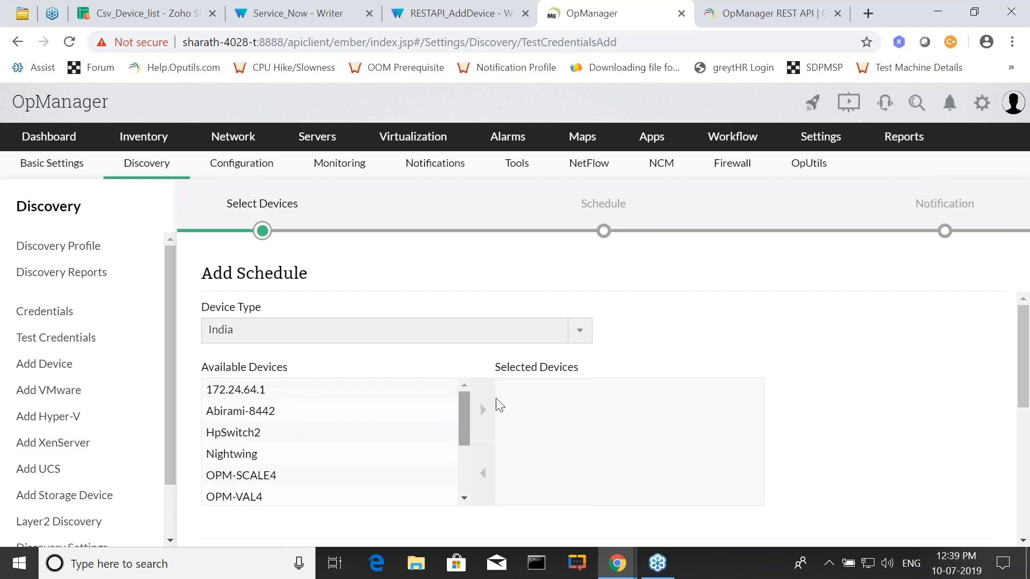
pyautogui.click(331, 405)
pyautogui.hotkey('ctrl', 'a')
pyautogui.click(490, 417)
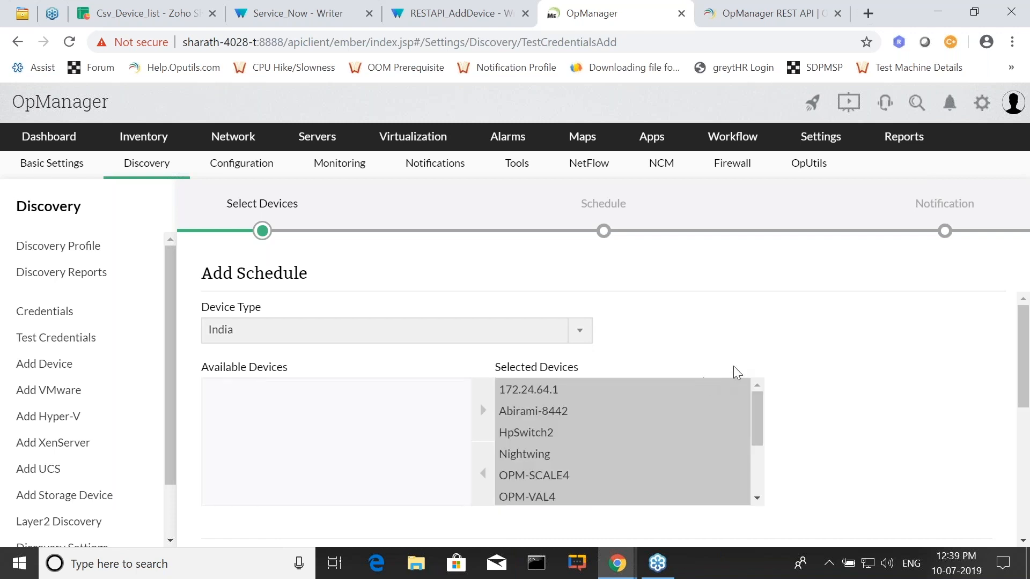
# Preview the notification settings and the scheduled execution option of the new credential test, and cancel it.
pyautogui.scroll(-3, 718, 374)
pyautogui.click(923, 498)
pyautogui.scroll(5, 257, 370)
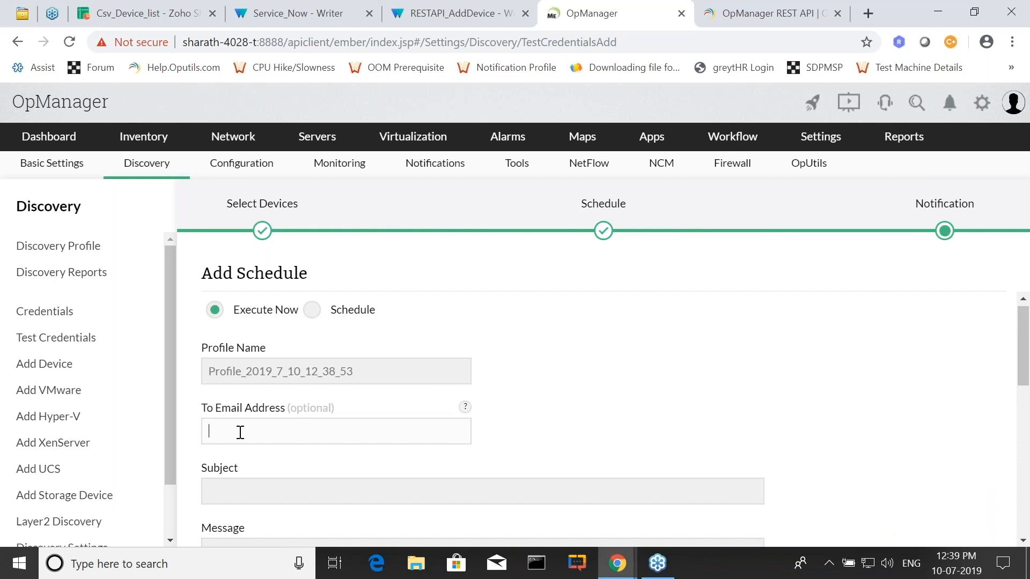
pyautogui.click(232, 371)
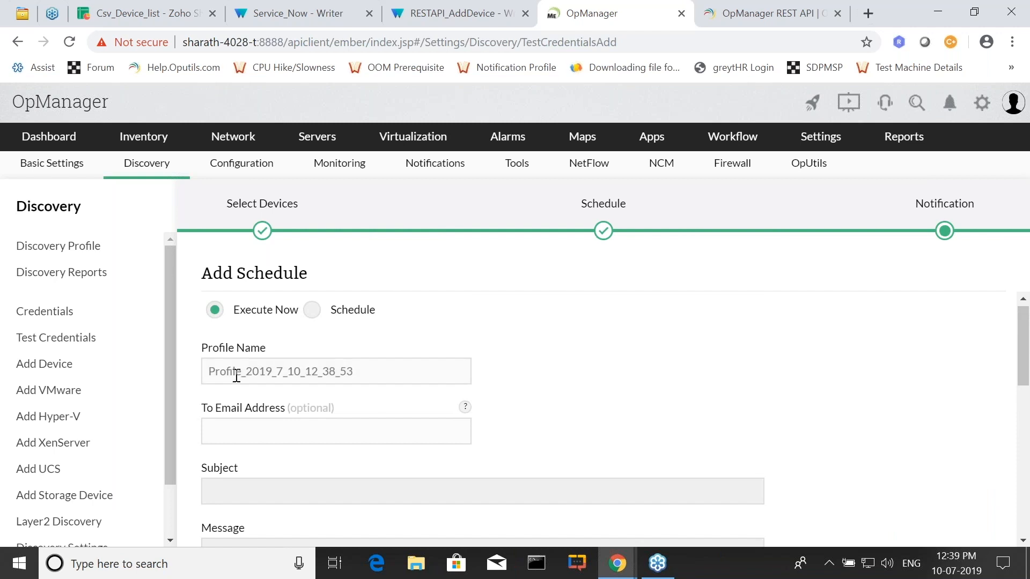
pyautogui.click(312, 311)
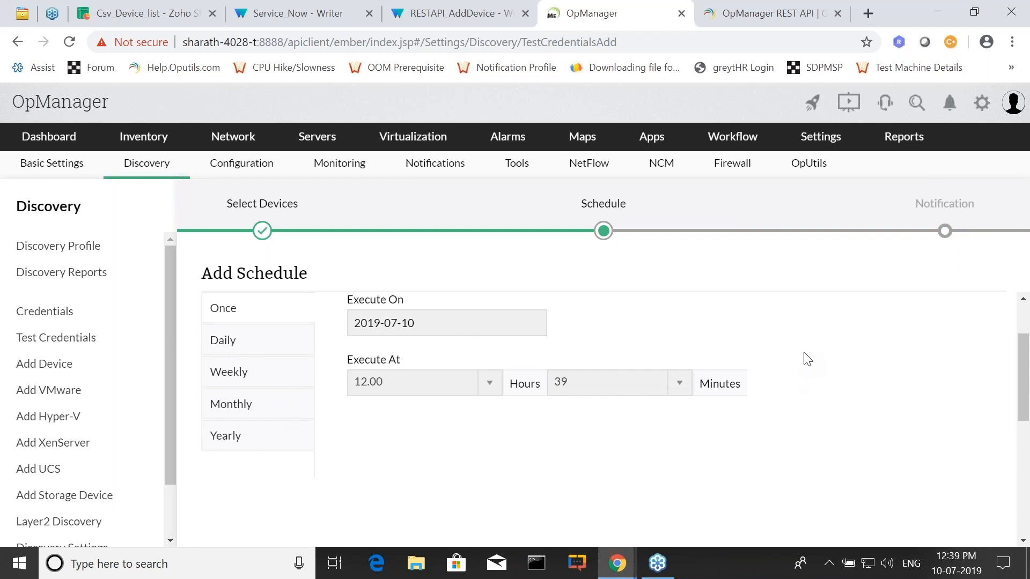
pyautogui.scroll(-3, 804, 359)
pyautogui.click(829, 344)
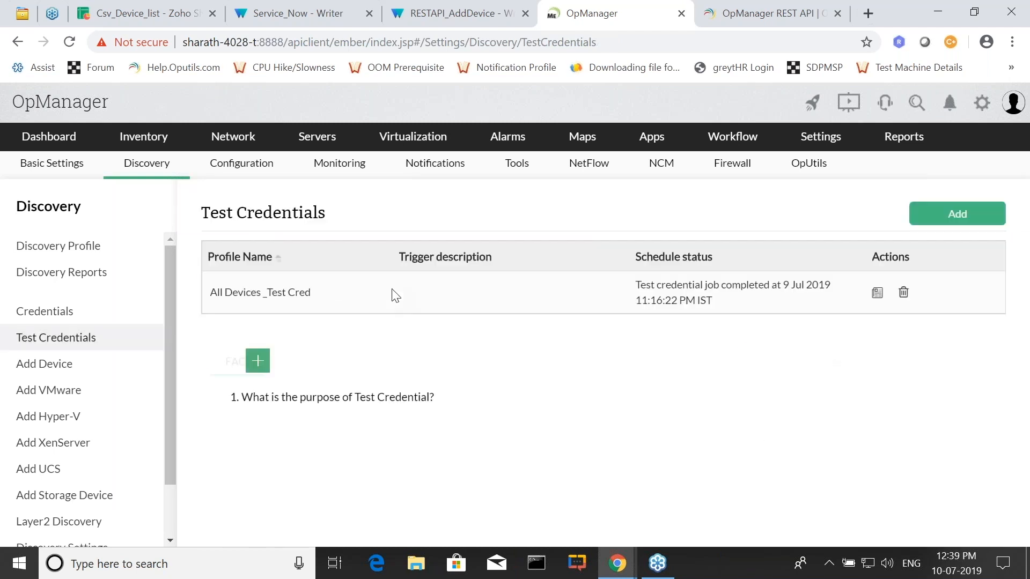
# Review the All Devices _Test Cred results, highlight the failure reason for OPM-VAL4, and close the report.
pyautogui.click(877, 294)
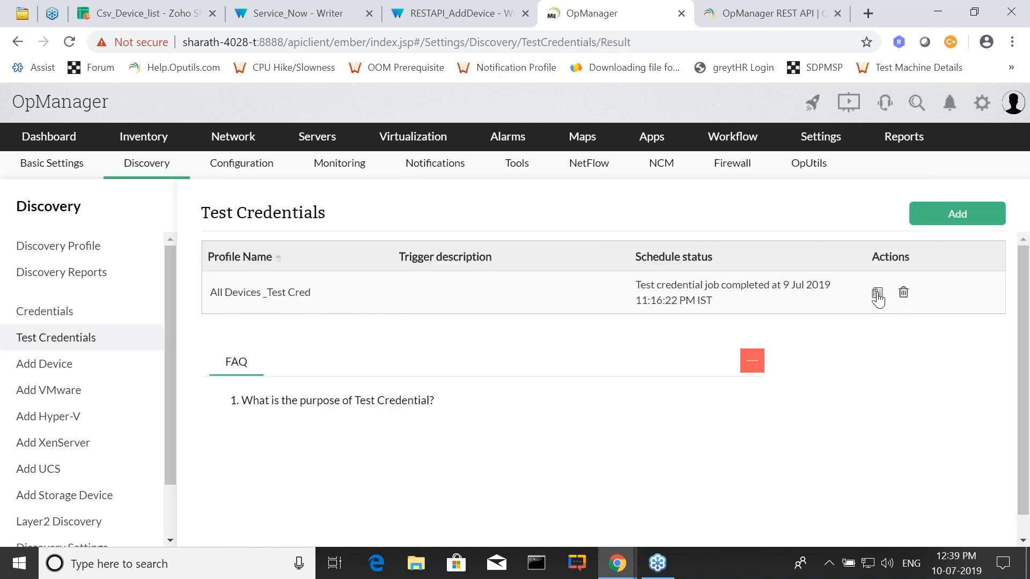
pyautogui.scroll(-6, 770, 328)
pyautogui.scroll(1, 570, 300)
pyautogui.scroll(-2, 579, 353)
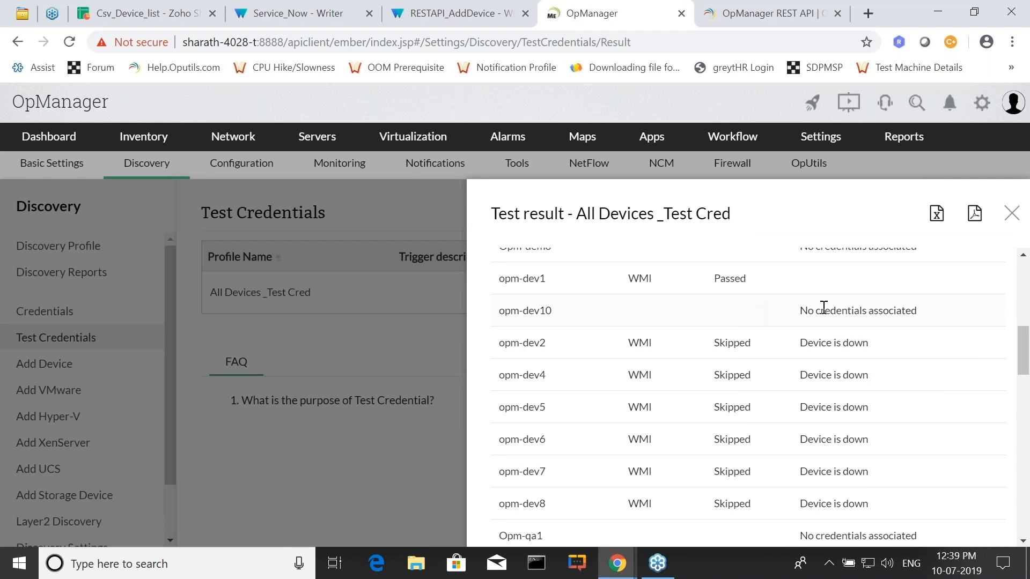
pyautogui.scroll(-12, 772, 363)
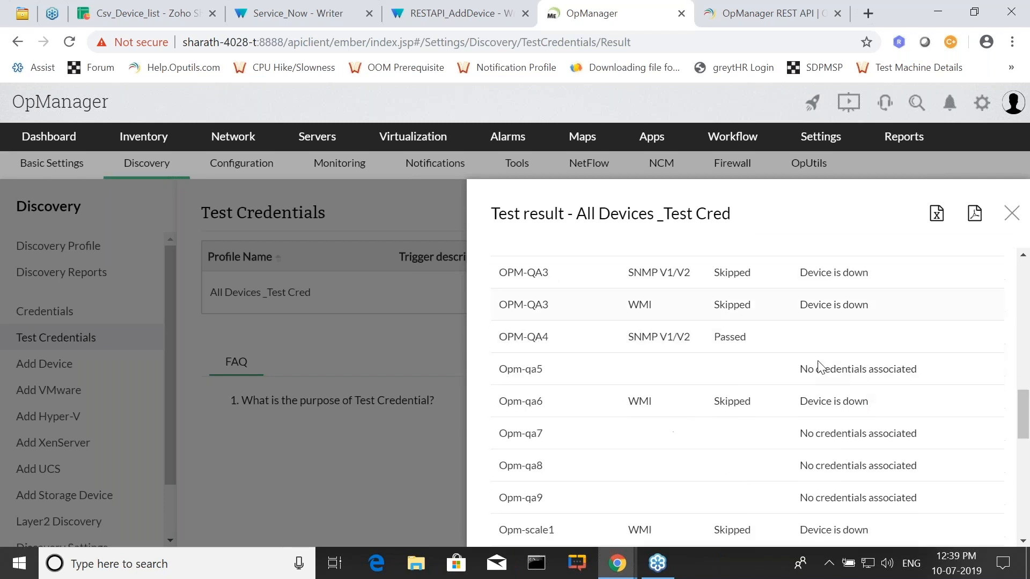
pyautogui.scroll(-5, 698, 376)
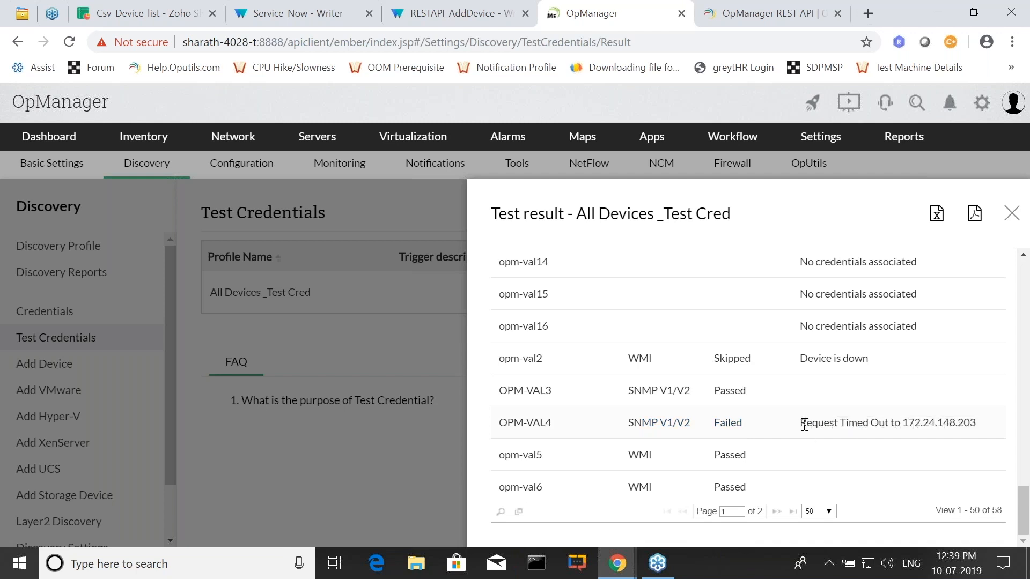
pyautogui.moveTo(805, 425); pyautogui.dragTo(981, 428)
pyautogui.click(1012, 214)
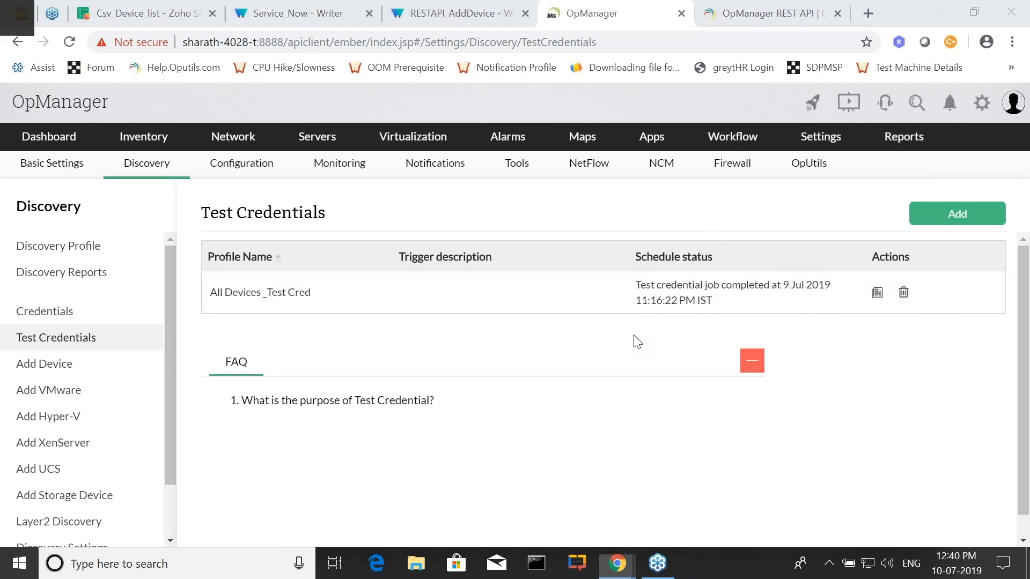
# Check the slide on top fixes for failure, return to OpManager, and look through the Device Templates list.
pyautogui.hotkey('alt', 'Tab')
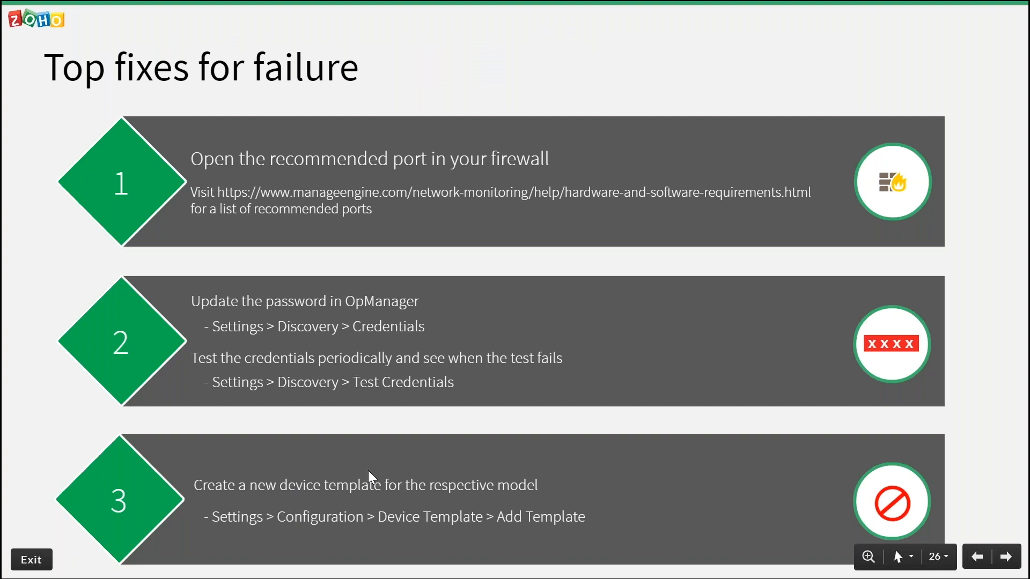
pyautogui.hotkey('alt', 'Tab')
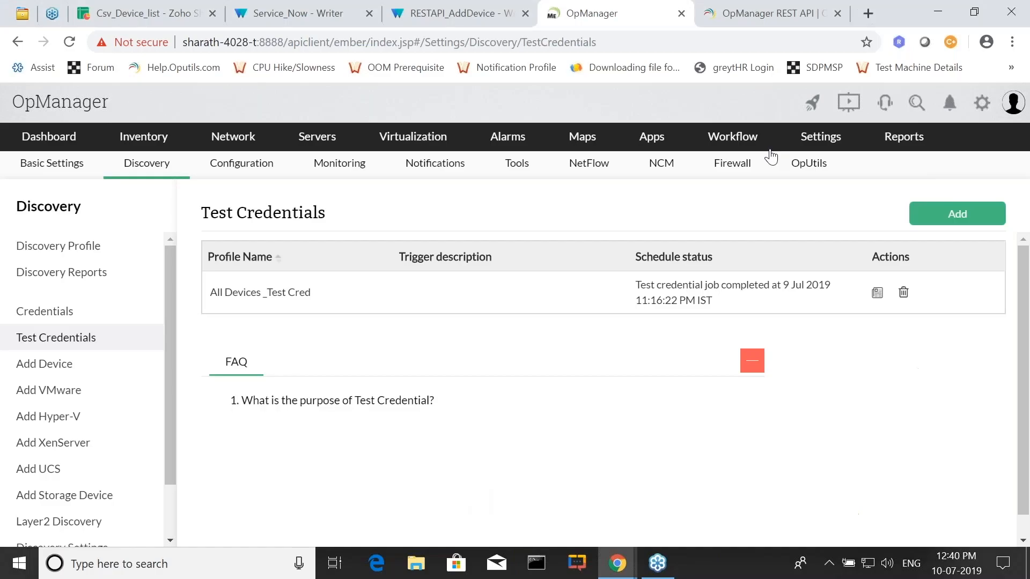
pyautogui.moveTo(821, 138)
pyautogui.moveTo(819, 170)
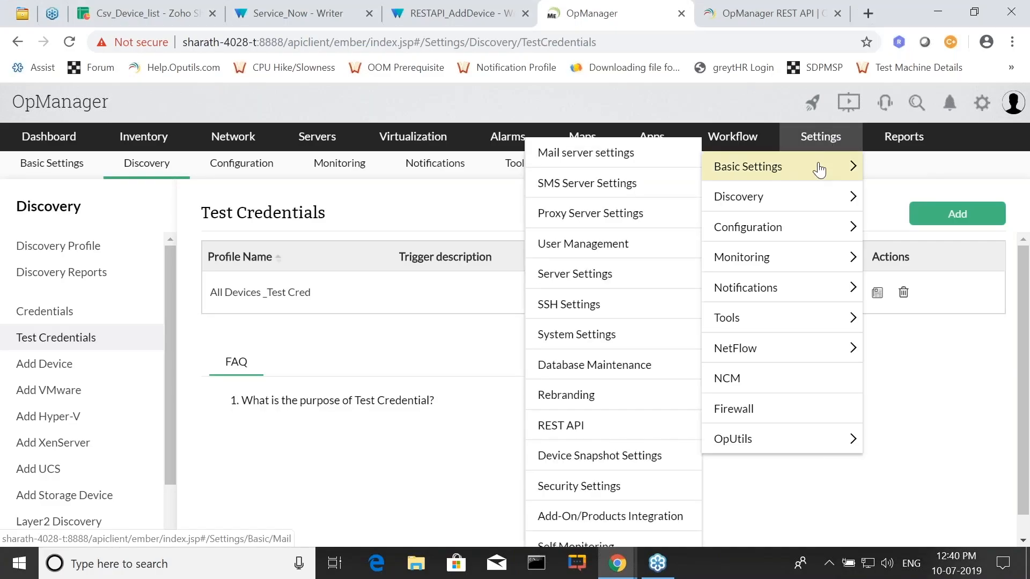
pyautogui.moveTo(778, 227)
pyautogui.click(660, 229)
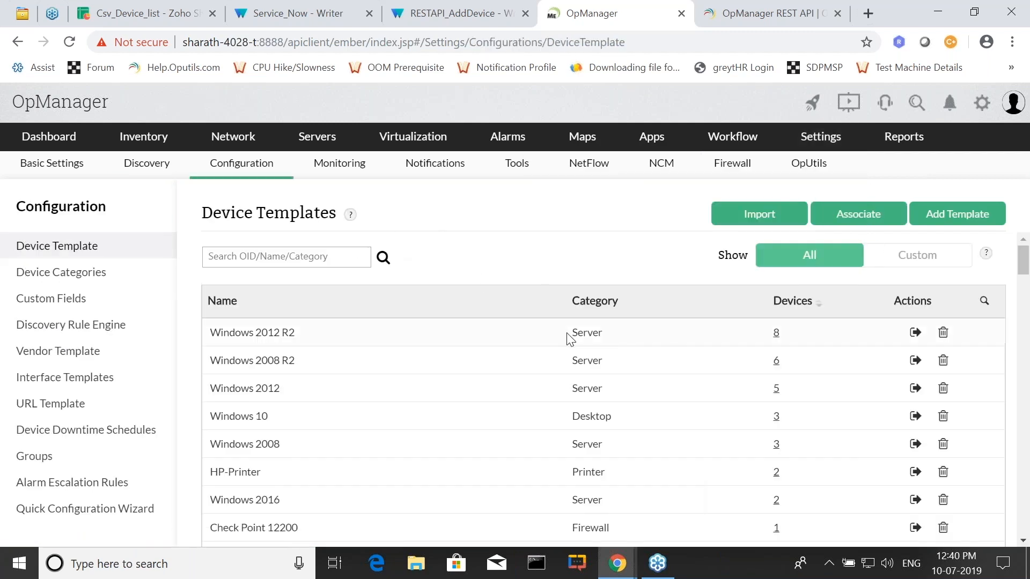
pyautogui.scroll(-3, 569, 338)
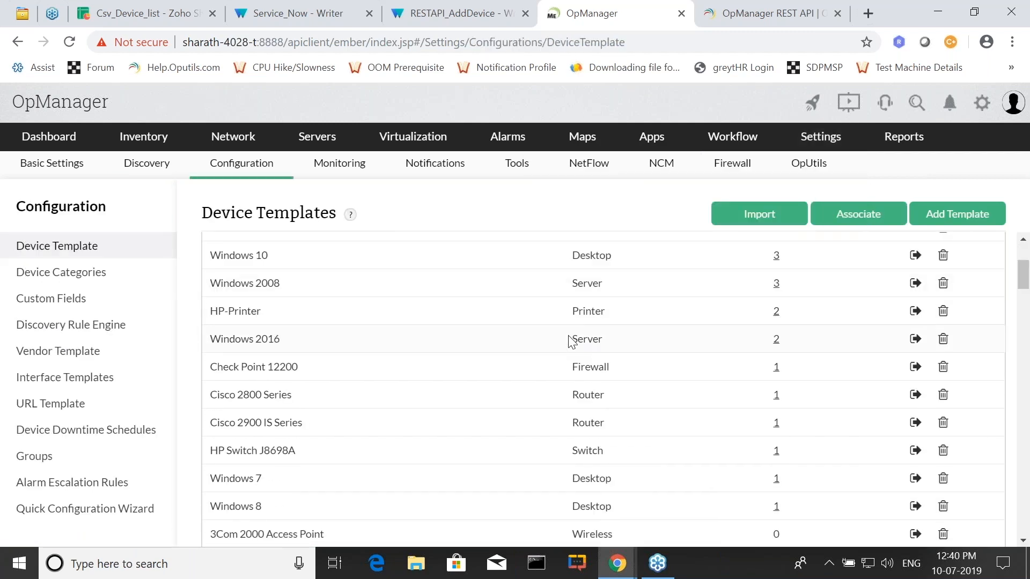
pyautogui.scroll(3, 487, 346)
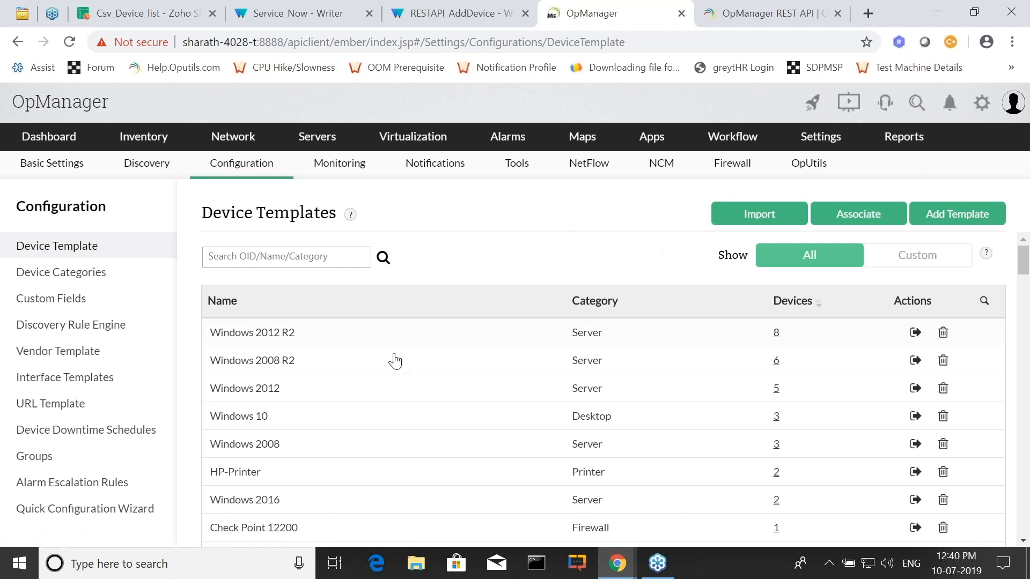
pyautogui.scroll(-6, 369, 424)
pyautogui.scroll(3, 971, 242)
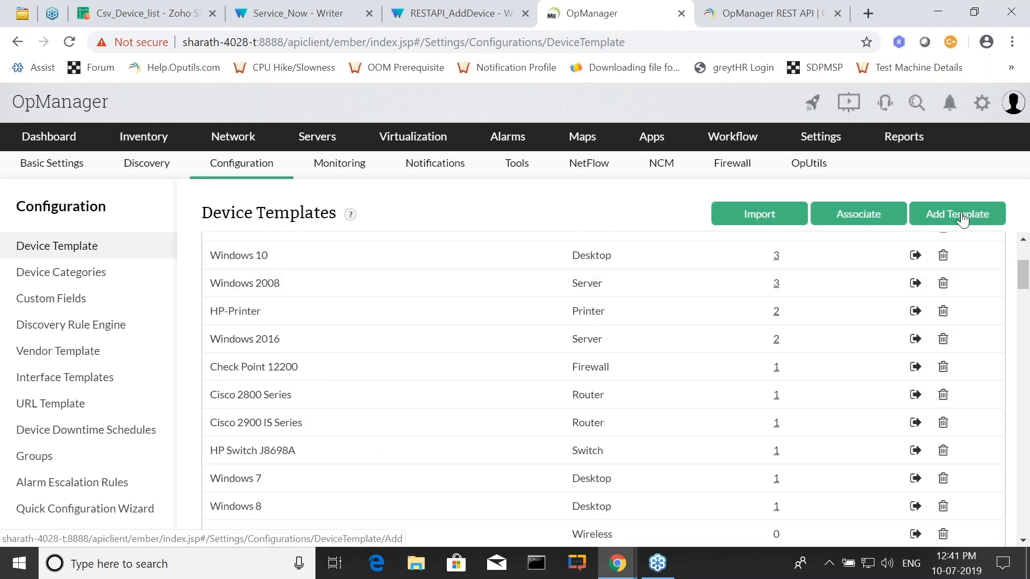
# Start a new device template and name it Cisco XXXX.
pyautogui.click(963, 220)
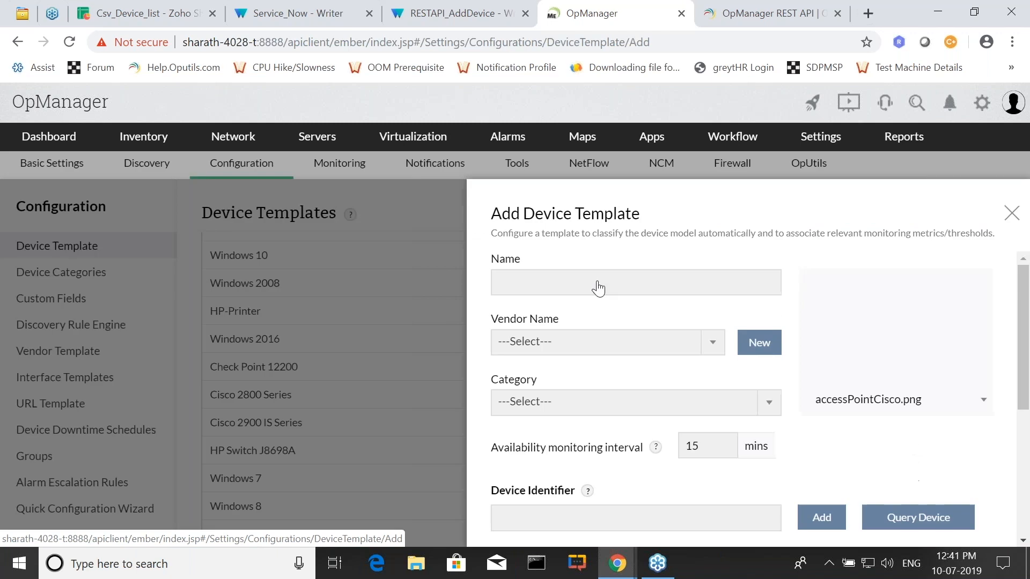
pyautogui.click(583, 353)
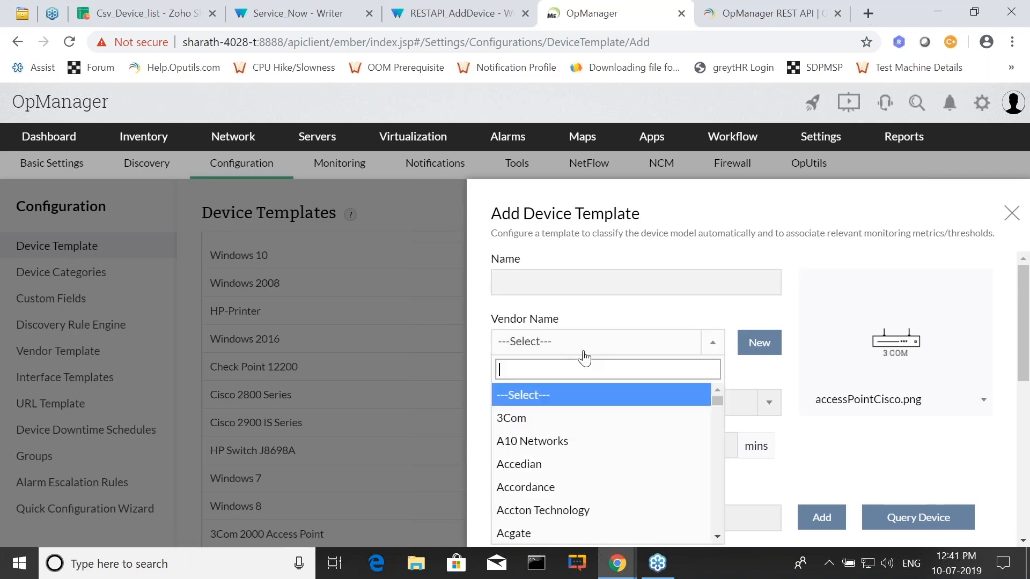
pyautogui.click(553, 289)
pyautogui.write('Cisco')
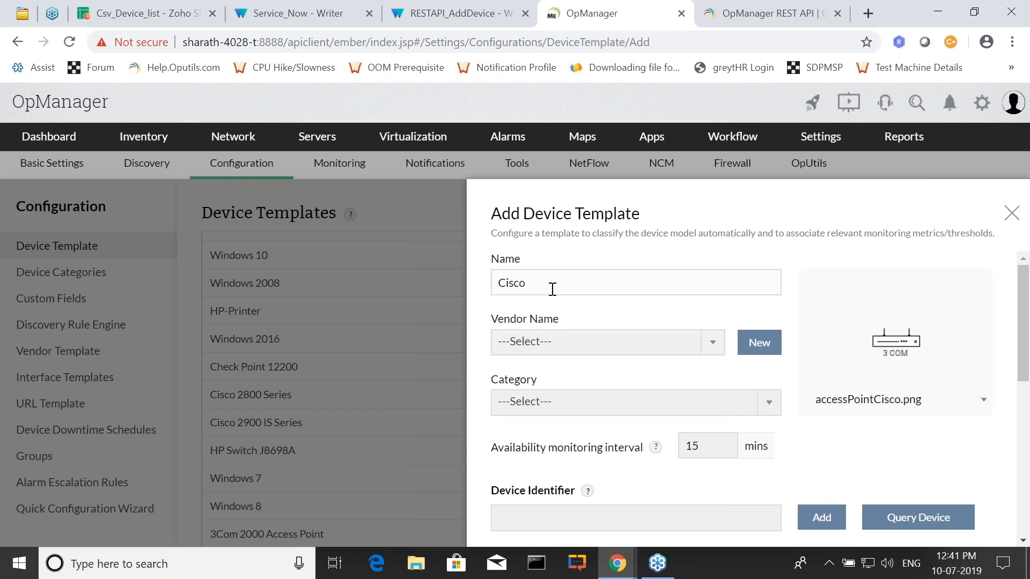
pyautogui.write(' XXXX')
# Set the new device template's vendor to Cisco and its category to Router.
pyautogui.click(568, 354)
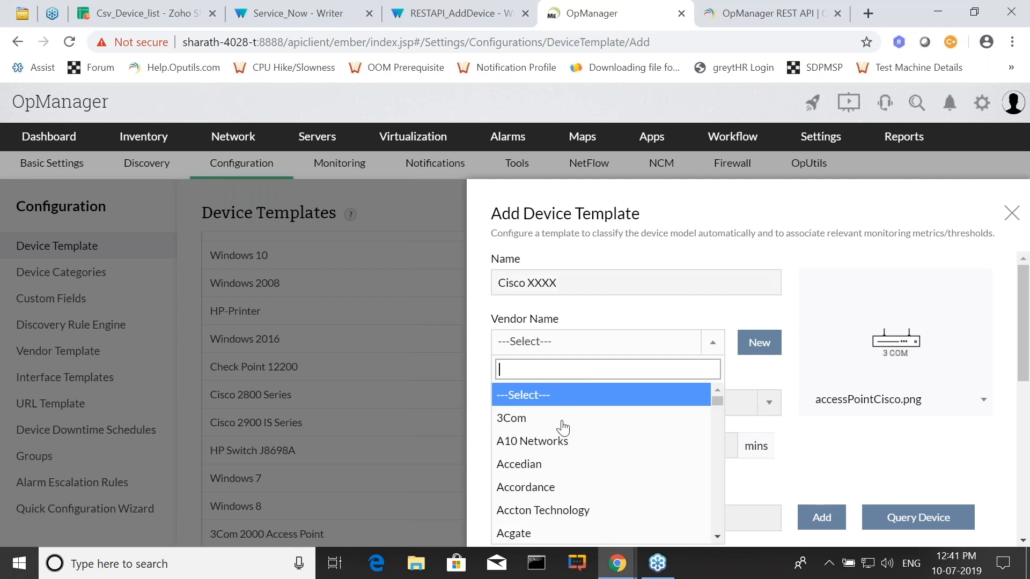
pyautogui.write('cisco')
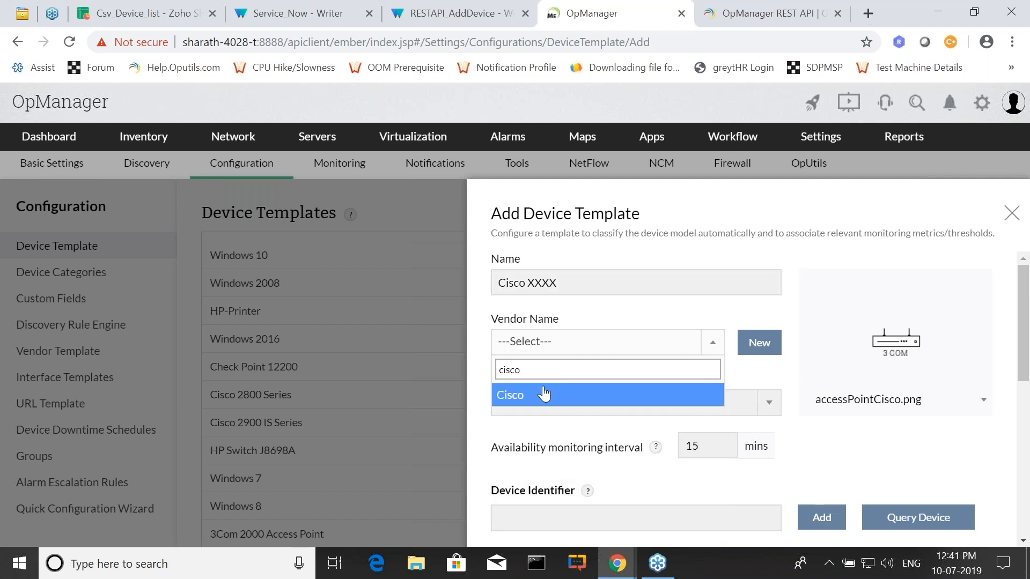
pyautogui.click(543, 396)
pyautogui.click(568, 407)
pyautogui.write('router')
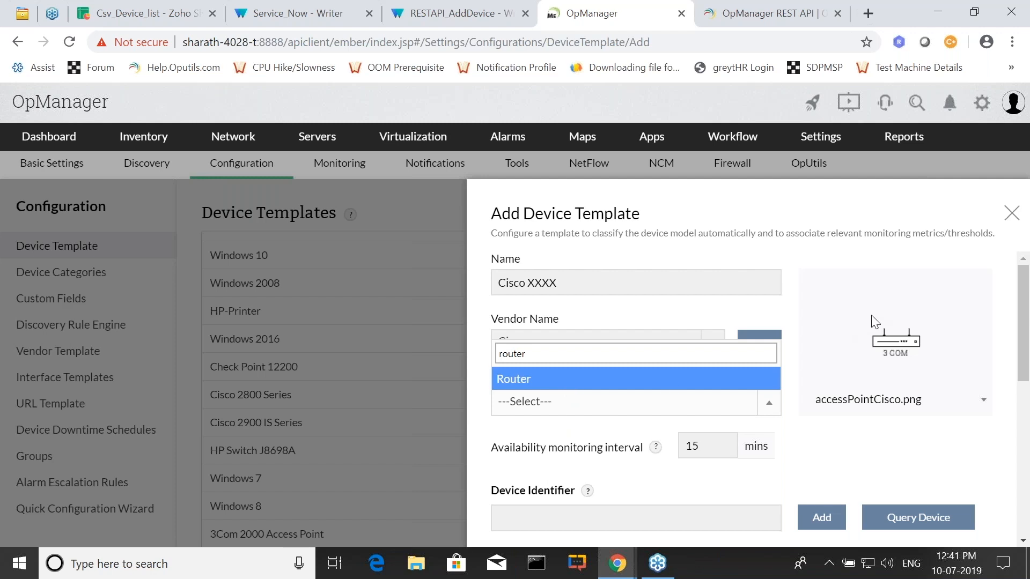
pyautogui.press('Return')
# Try to query device 192.168.49.102 with the Public SNMP credential for the template's device identifier, and cancel the query dialog.
pyautogui.scroll(-3, 660, 407)
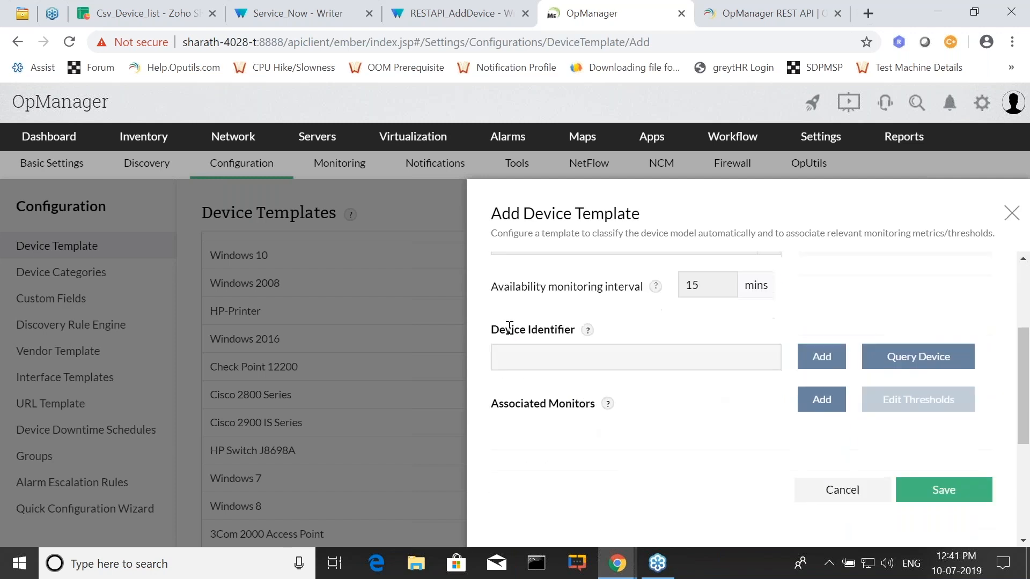
pyautogui.moveTo(500, 329); pyautogui.dragTo(551, 335)
pyautogui.click(527, 361)
pyautogui.click(902, 363)
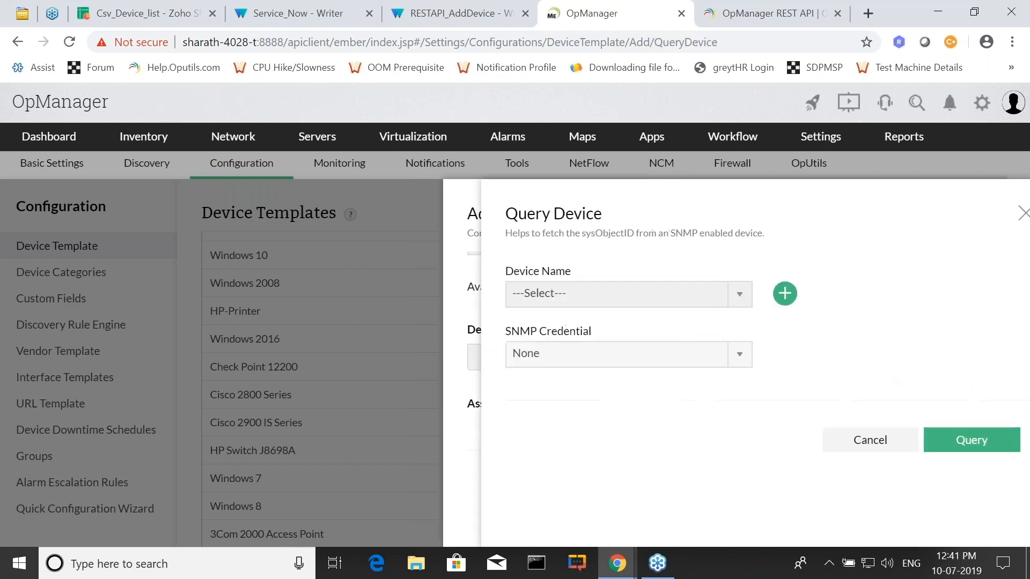
pyautogui.click(594, 307)
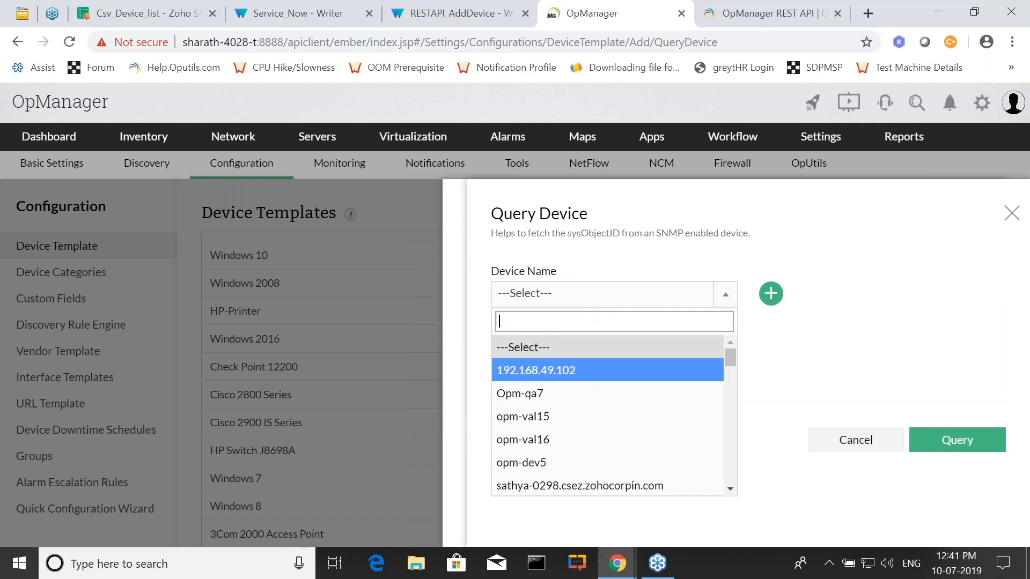
pyautogui.click(537, 370)
pyautogui.click(580, 364)
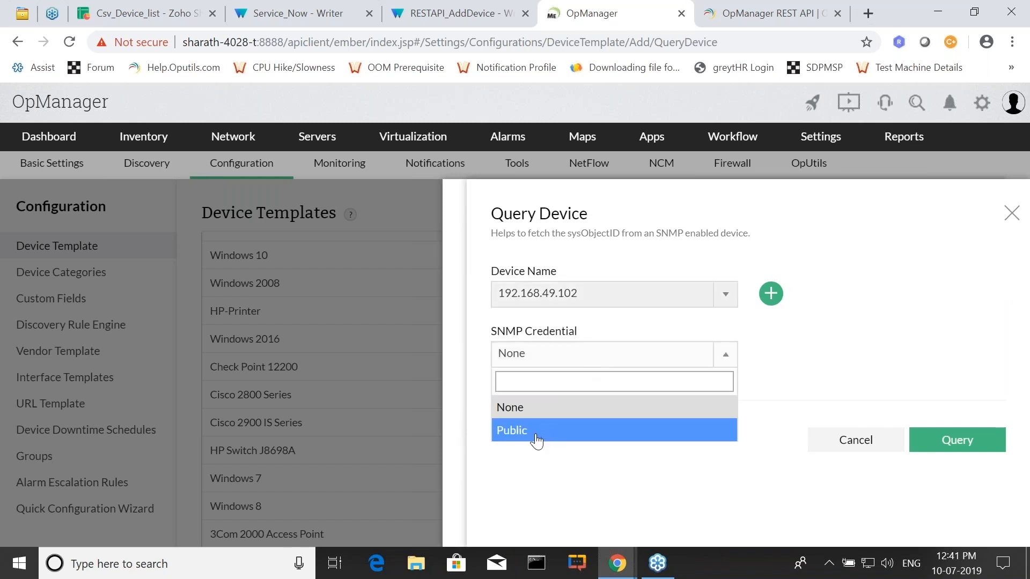
pyautogui.click(559, 429)
pyautogui.click(955, 446)
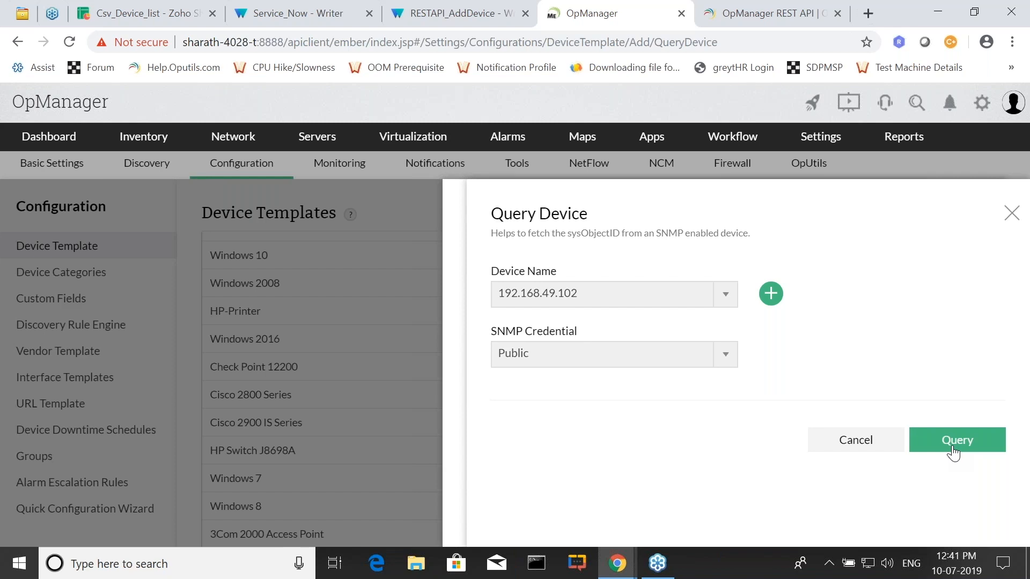
pyautogui.click(841, 438)
# Look over the rest of the device template form, close it without saving, and switch back to the slides.
pyautogui.click(506, 356)
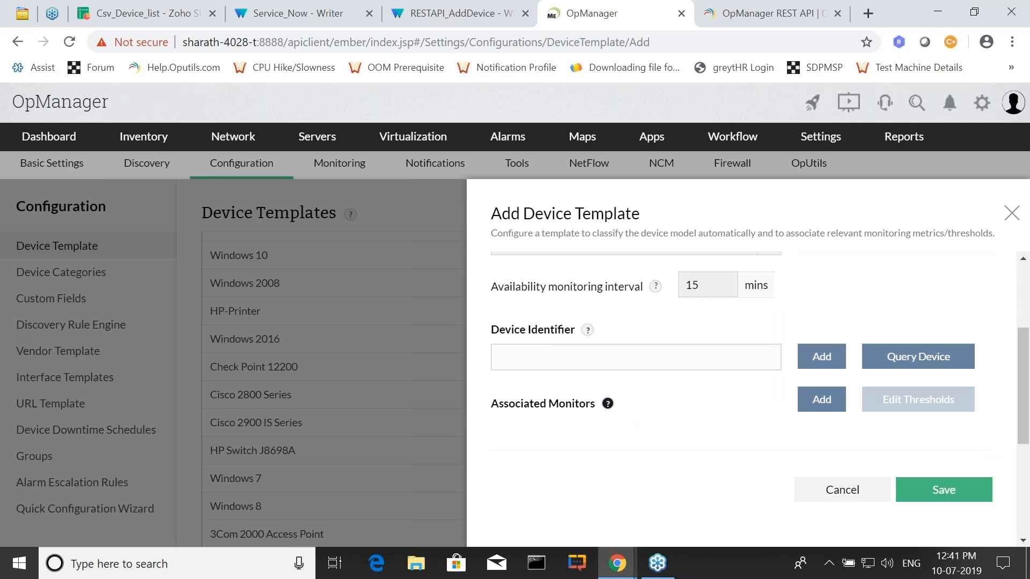
pyautogui.scroll(-3, 609, 421)
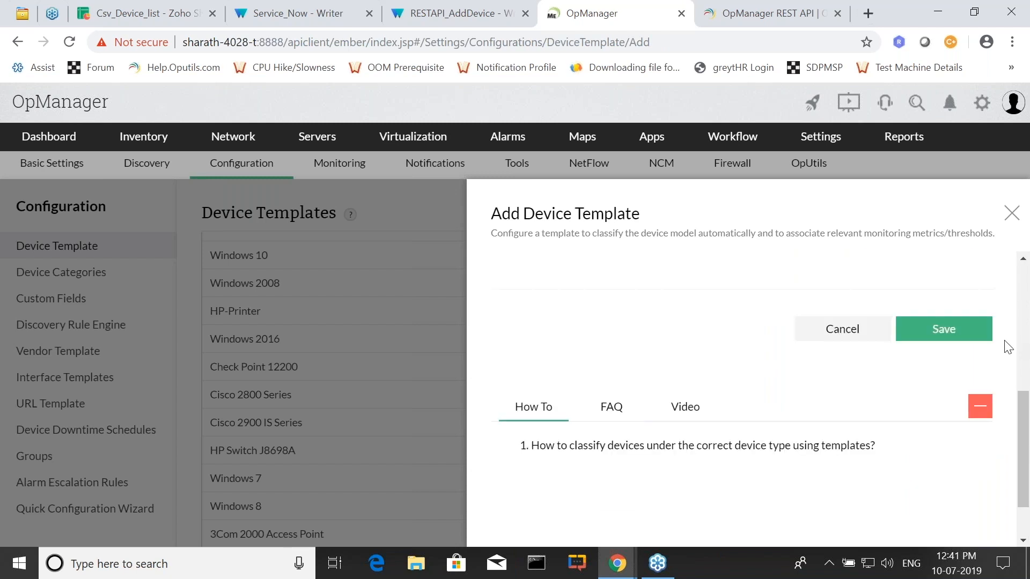
pyautogui.click(1011, 213)
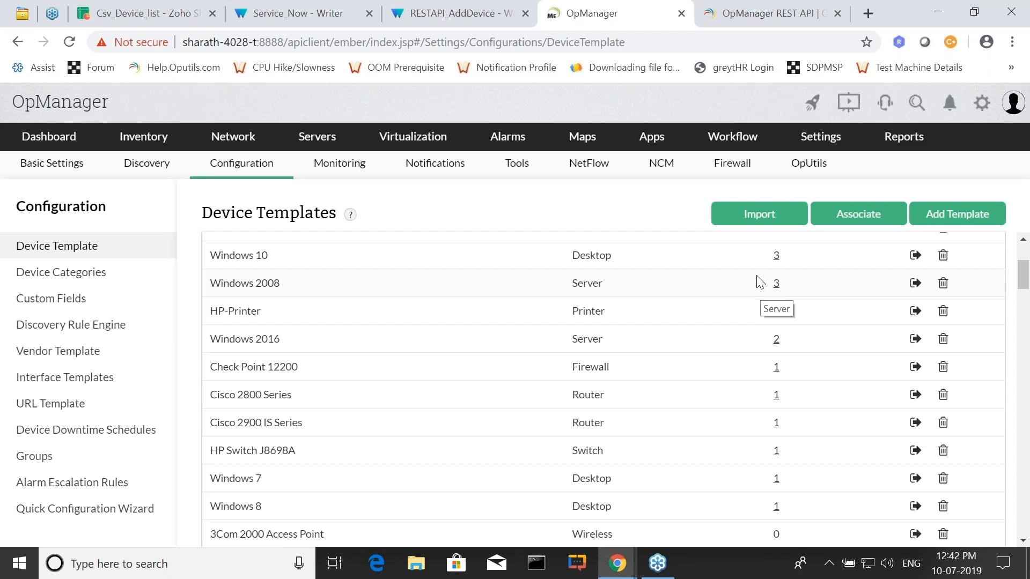
pyautogui.hotkey('alt', 'Tab')
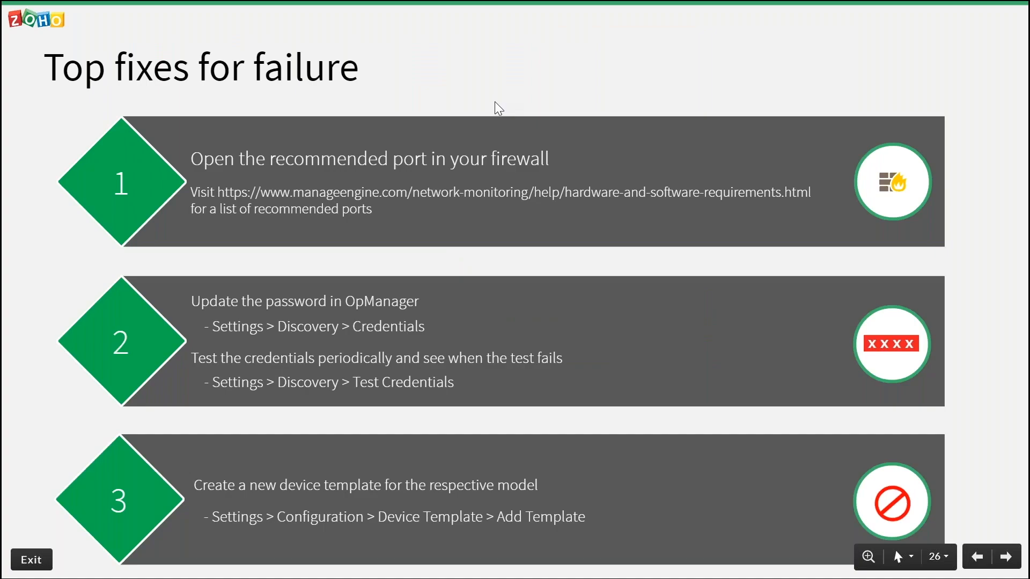